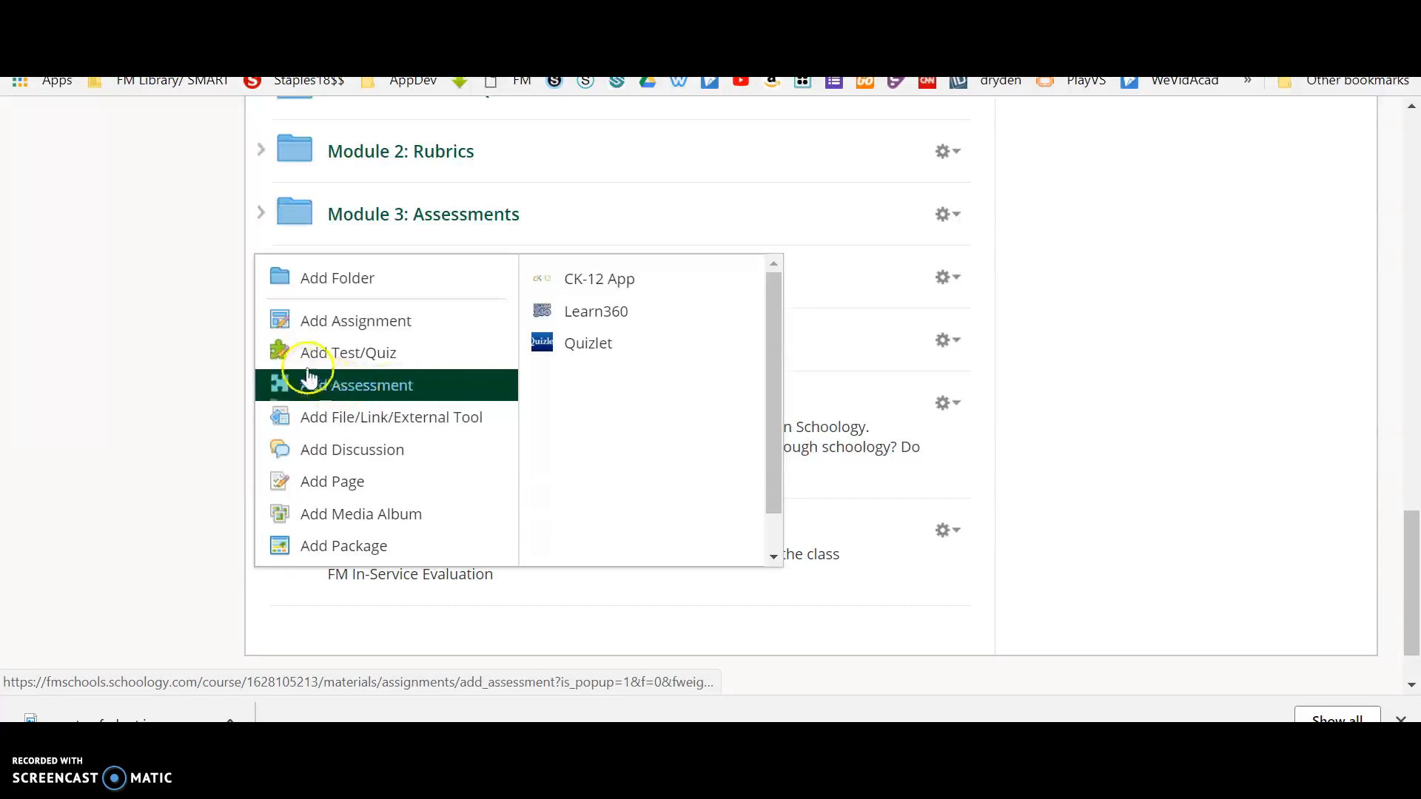
pyautogui.click(383, 354)
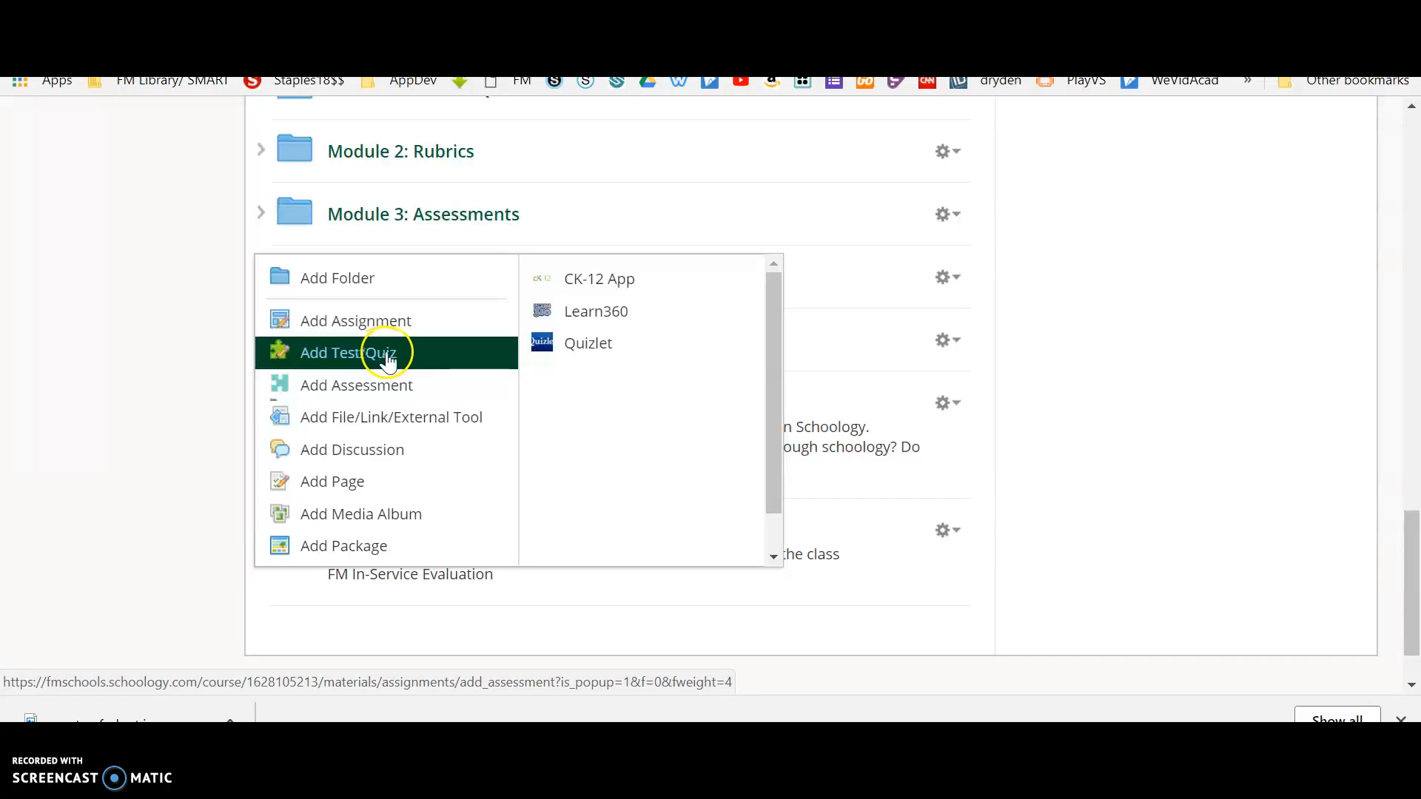
pyautogui.click(387, 403)
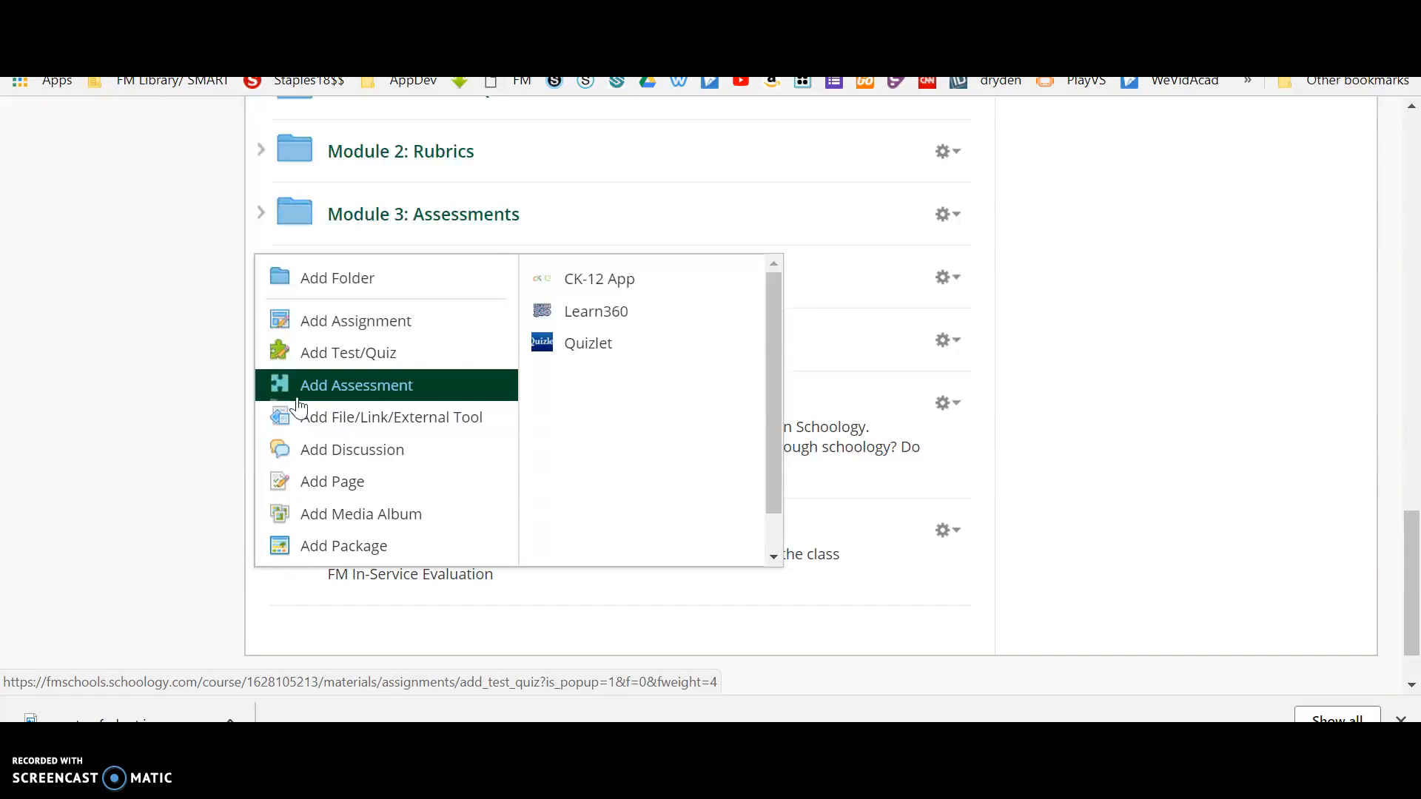
pyautogui.click(333, 355)
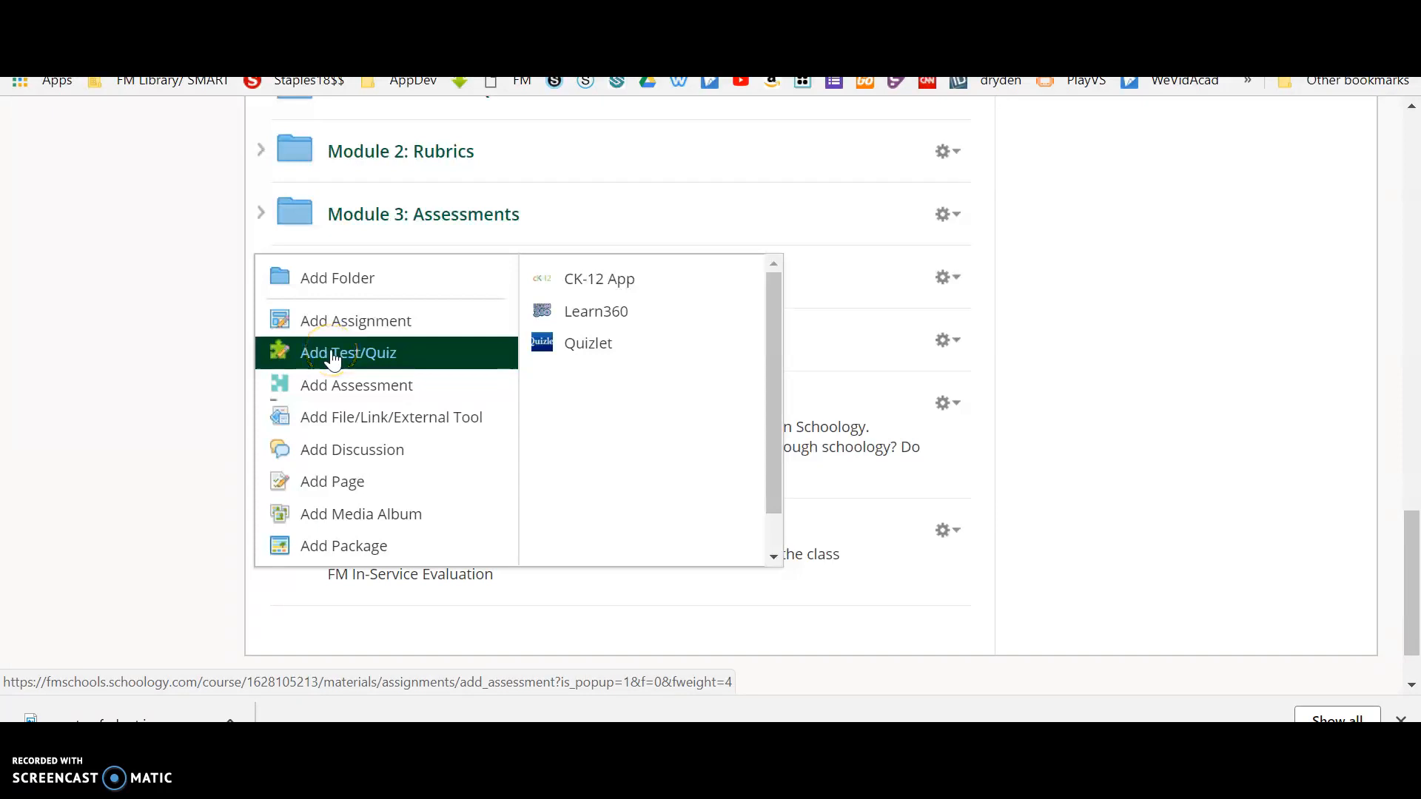
pyautogui.click(396, 391)
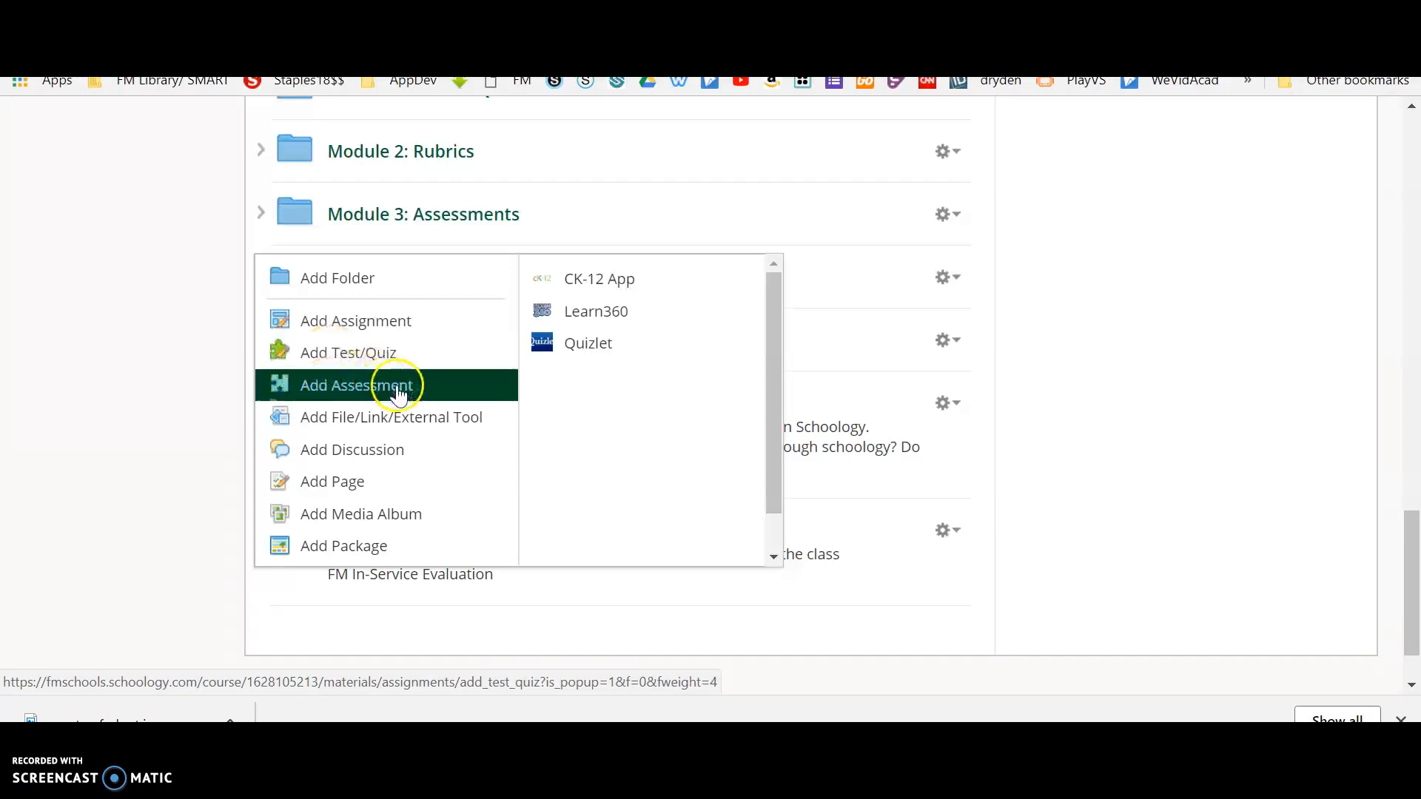
# Start a new assessment in the course materials and name it Test Assessment.
pyautogui.click(323, 386)
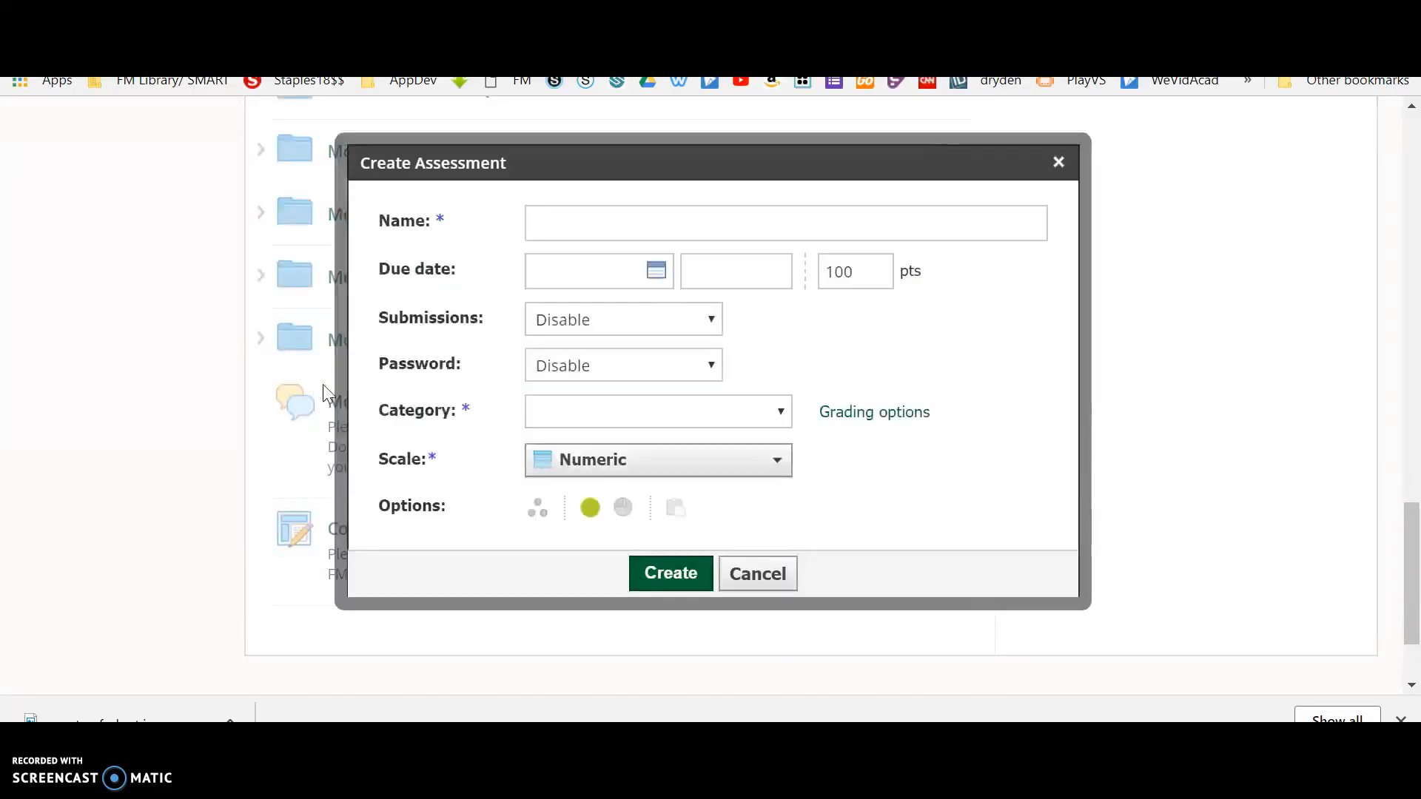
pyautogui.click(581, 231)
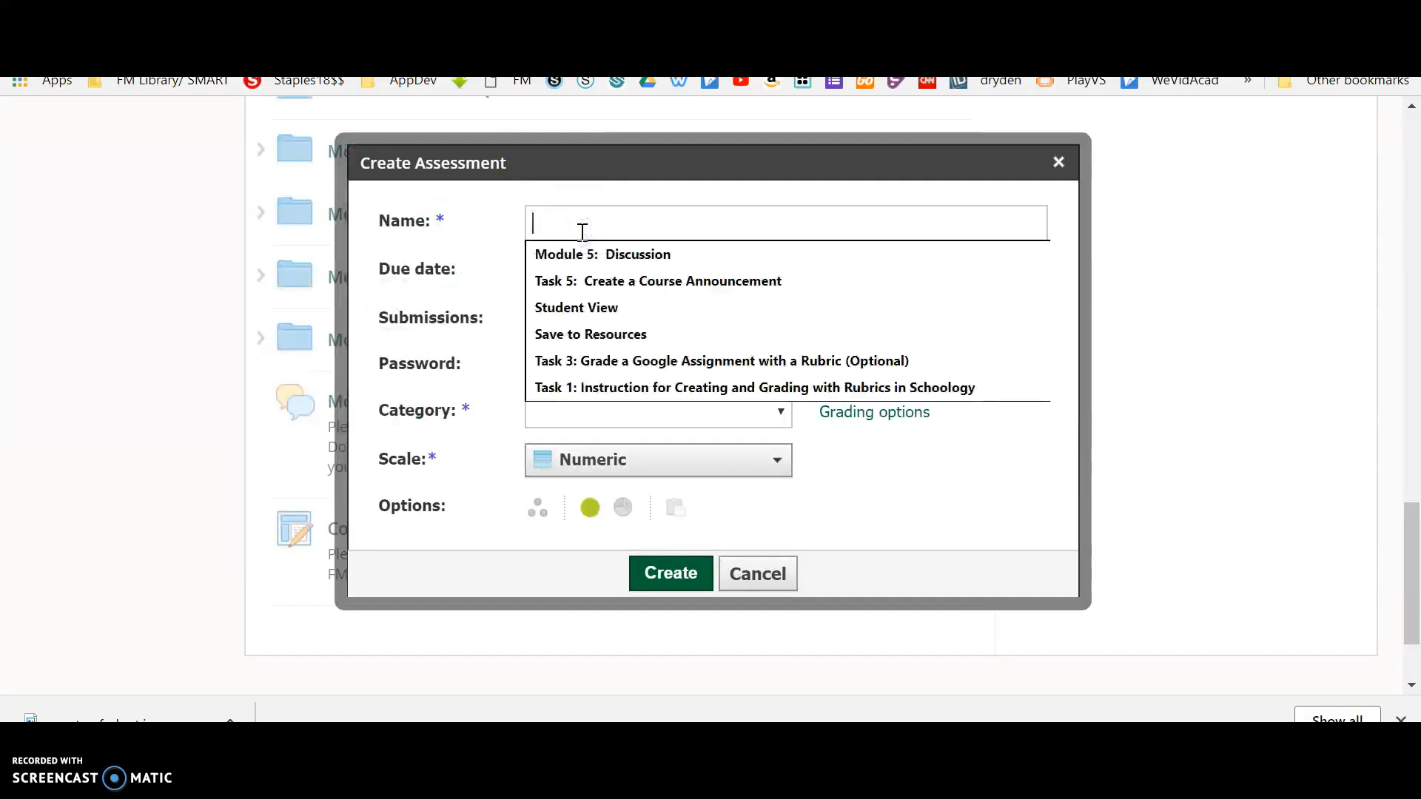
pyautogui.write('Test Assessment')
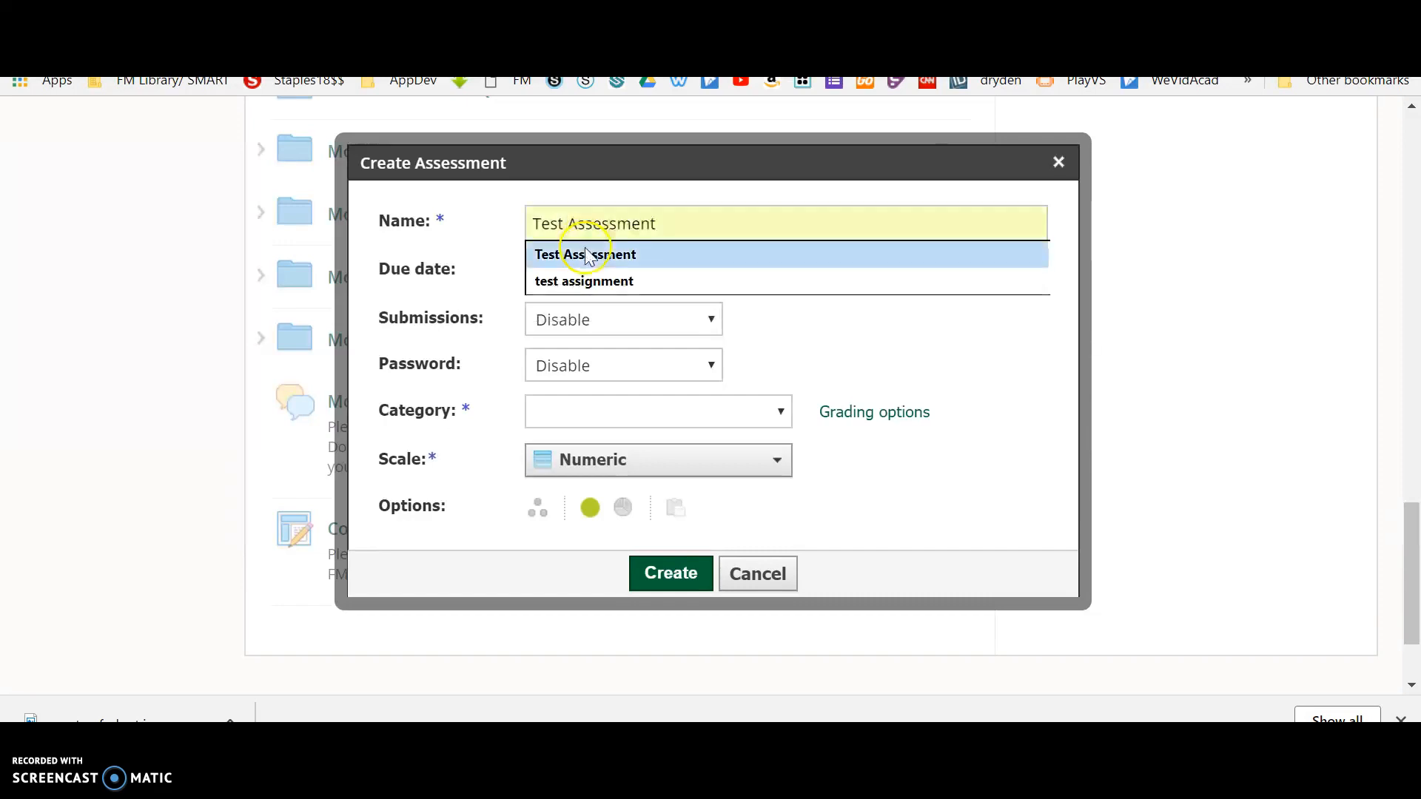
pyautogui.click(585, 254)
pyautogui.click(876, 282)
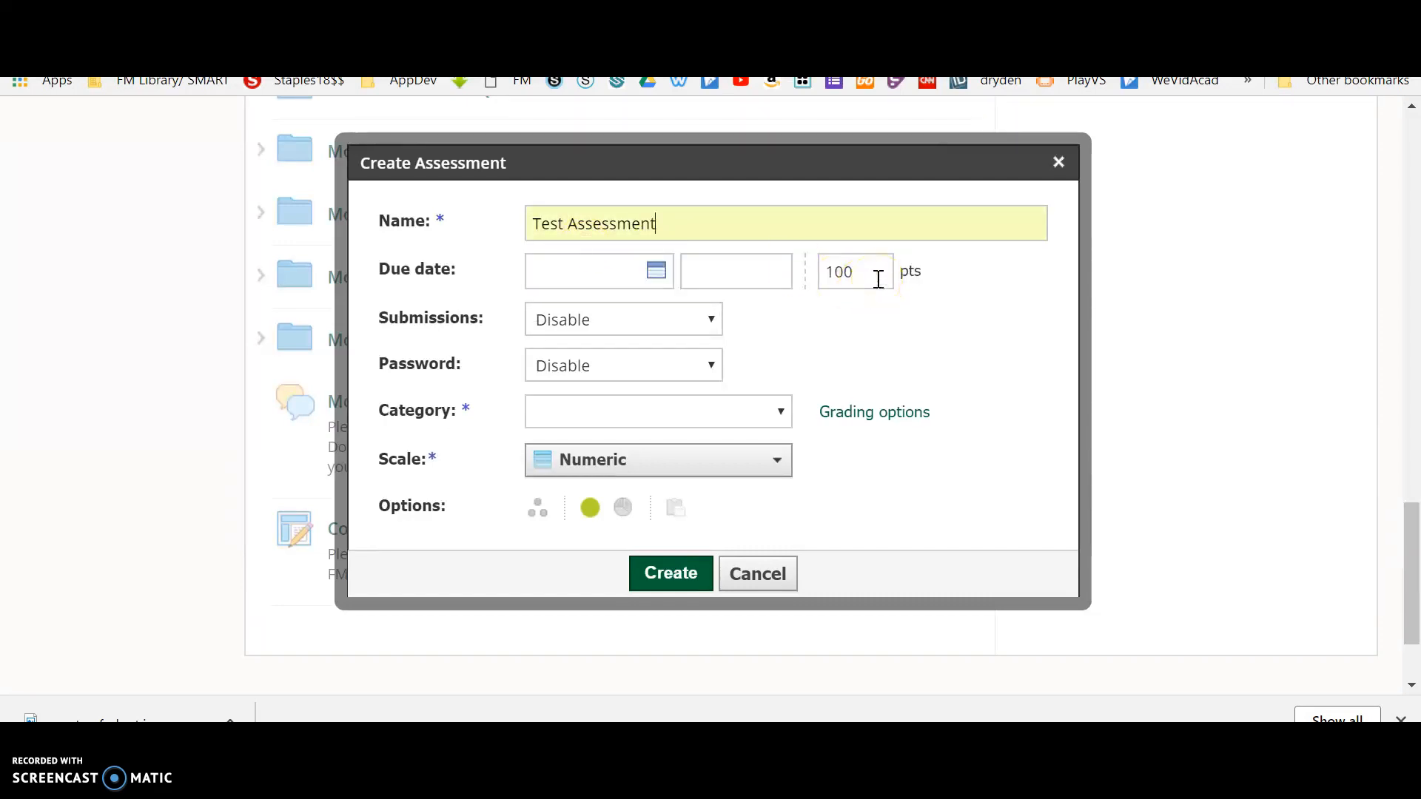
# Assign the Quiz category and the Numeric scale to the assessment and create it.
pyautogui.click(711, 322)
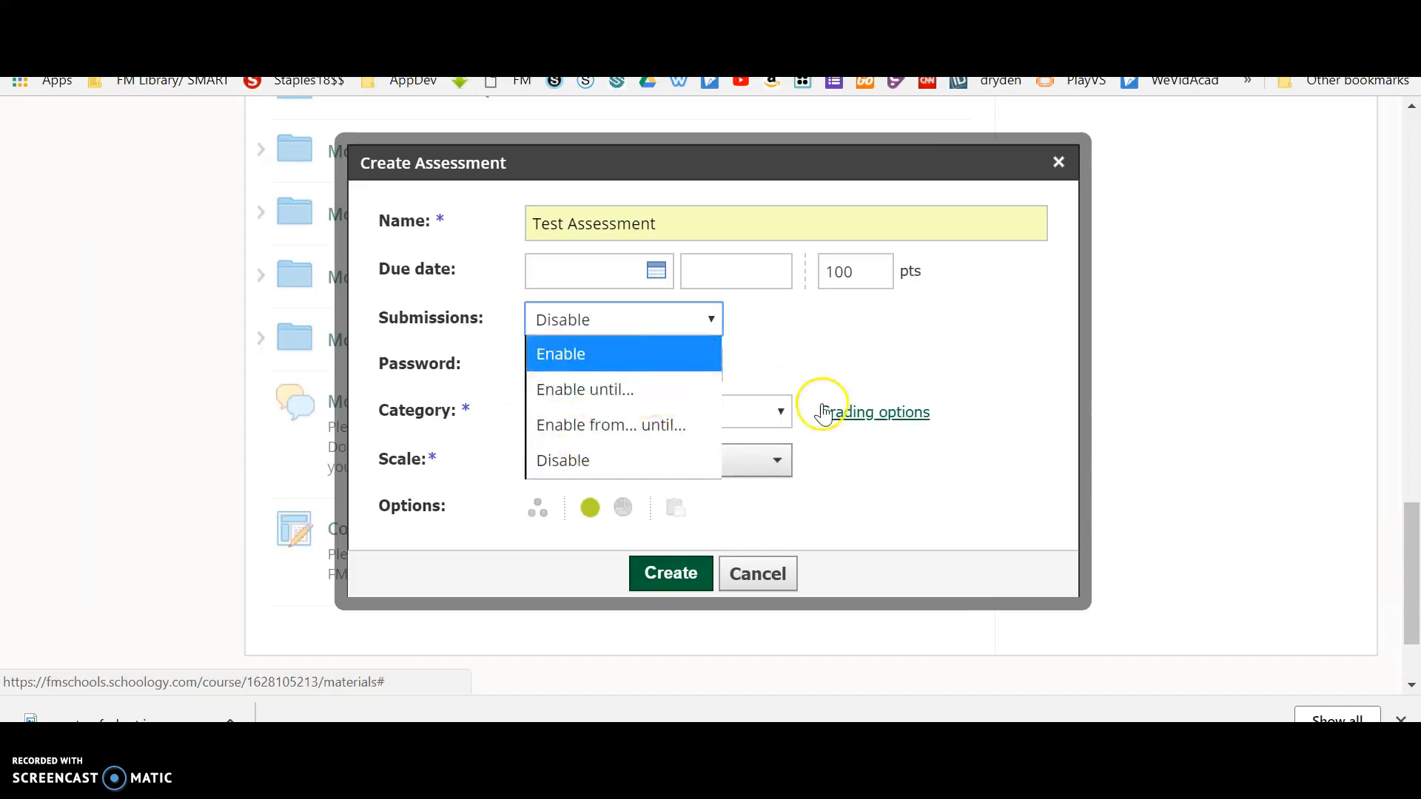
pyautogui.click(814, 331)
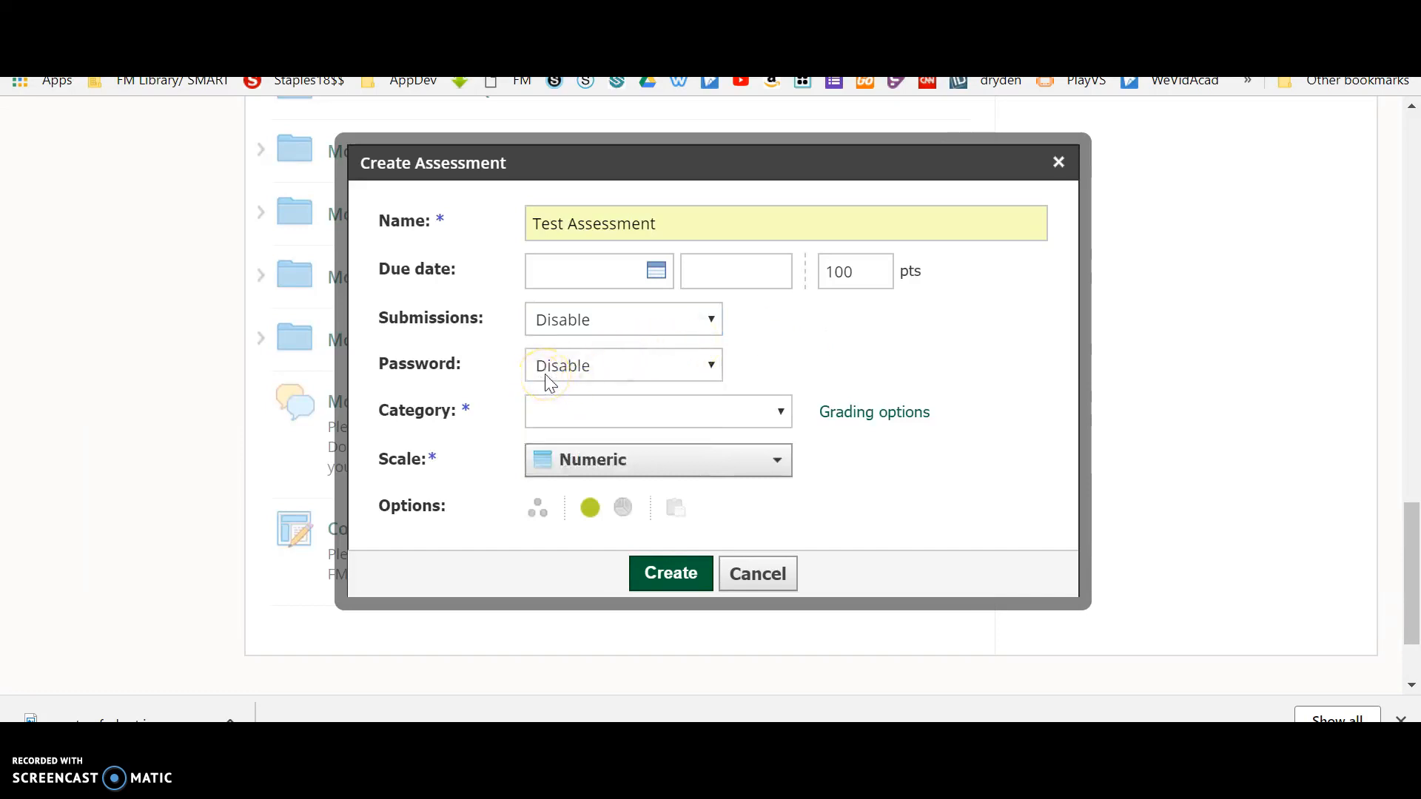
pyautogui.click(678, 414)
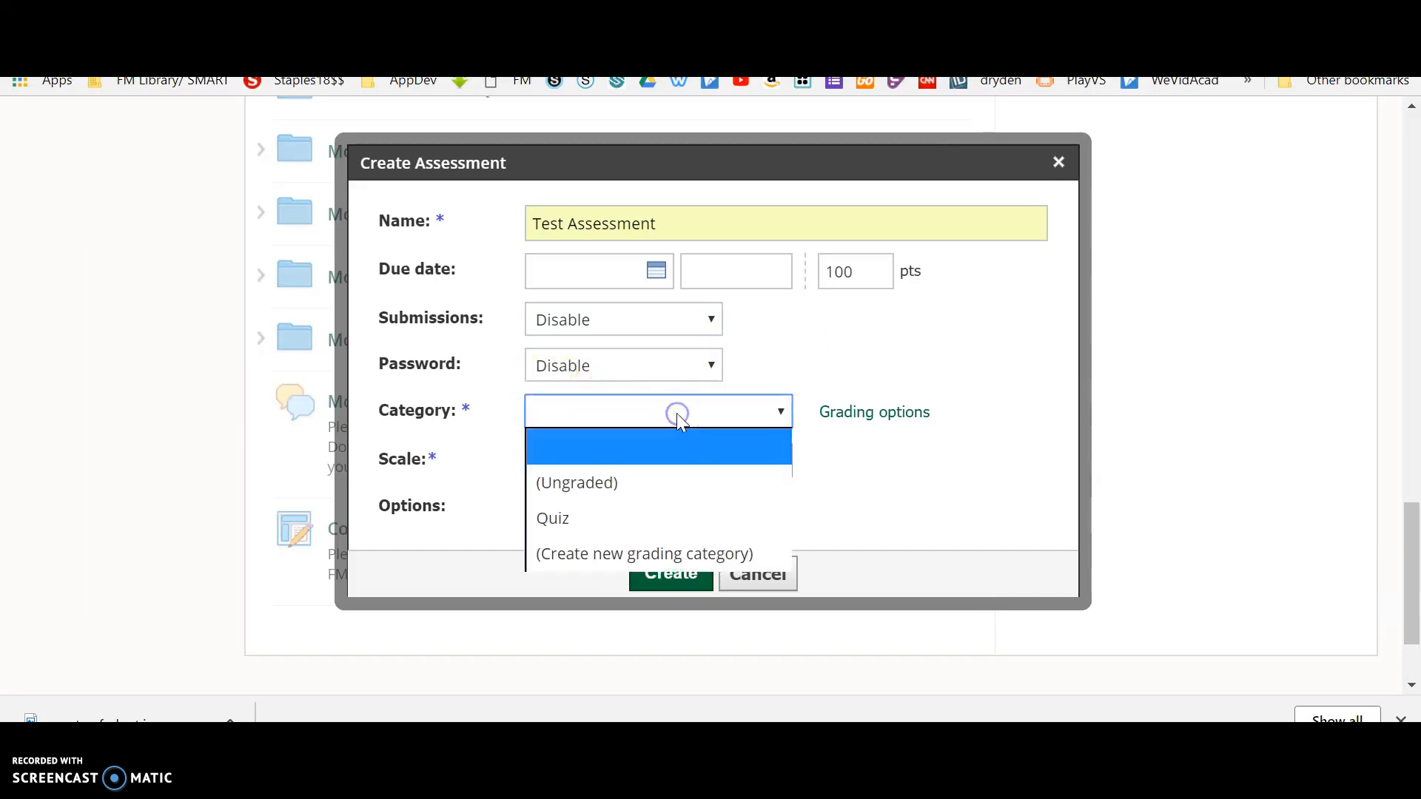
pyautogui.click(694, 516)
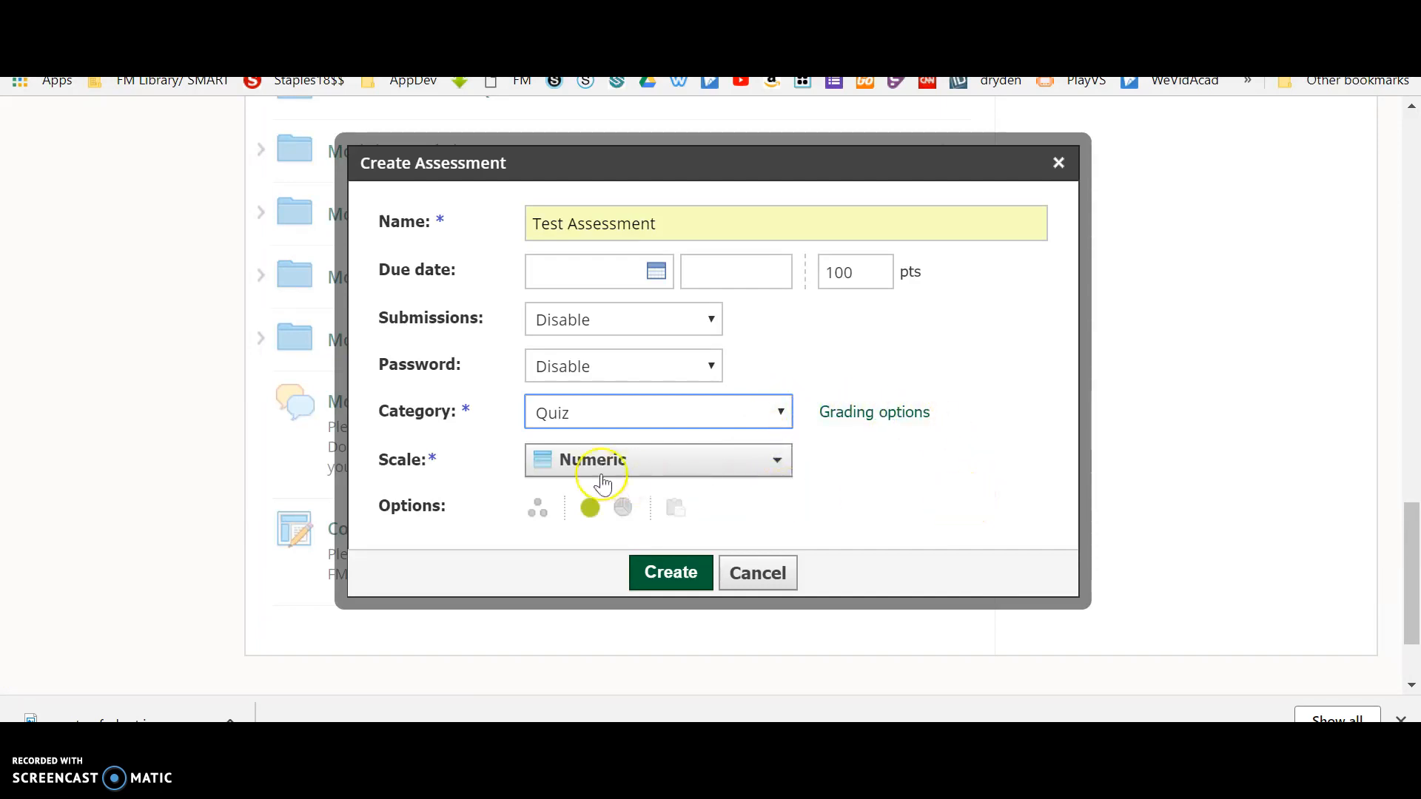
pyautogui.click(705, 471)
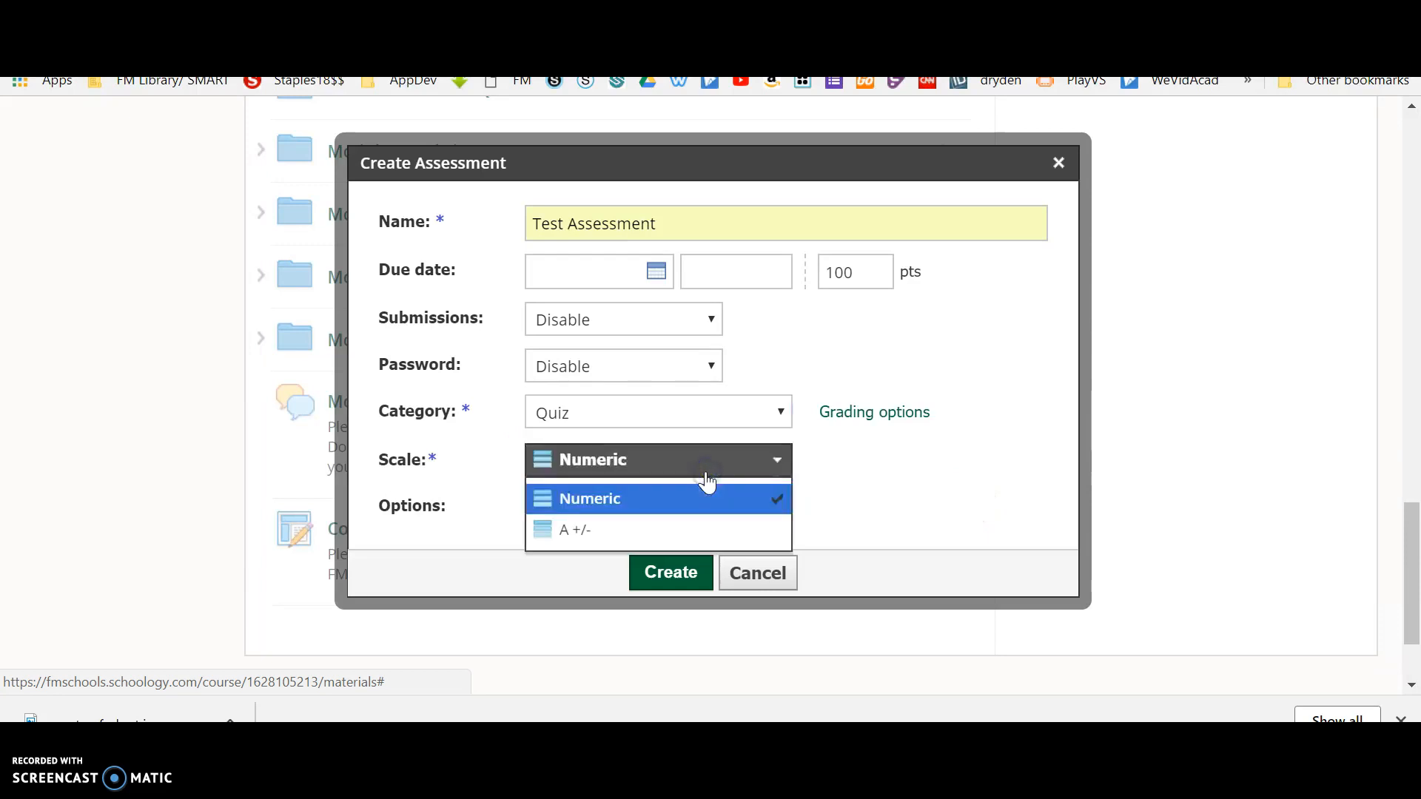
pyautogui.click(707, 488)
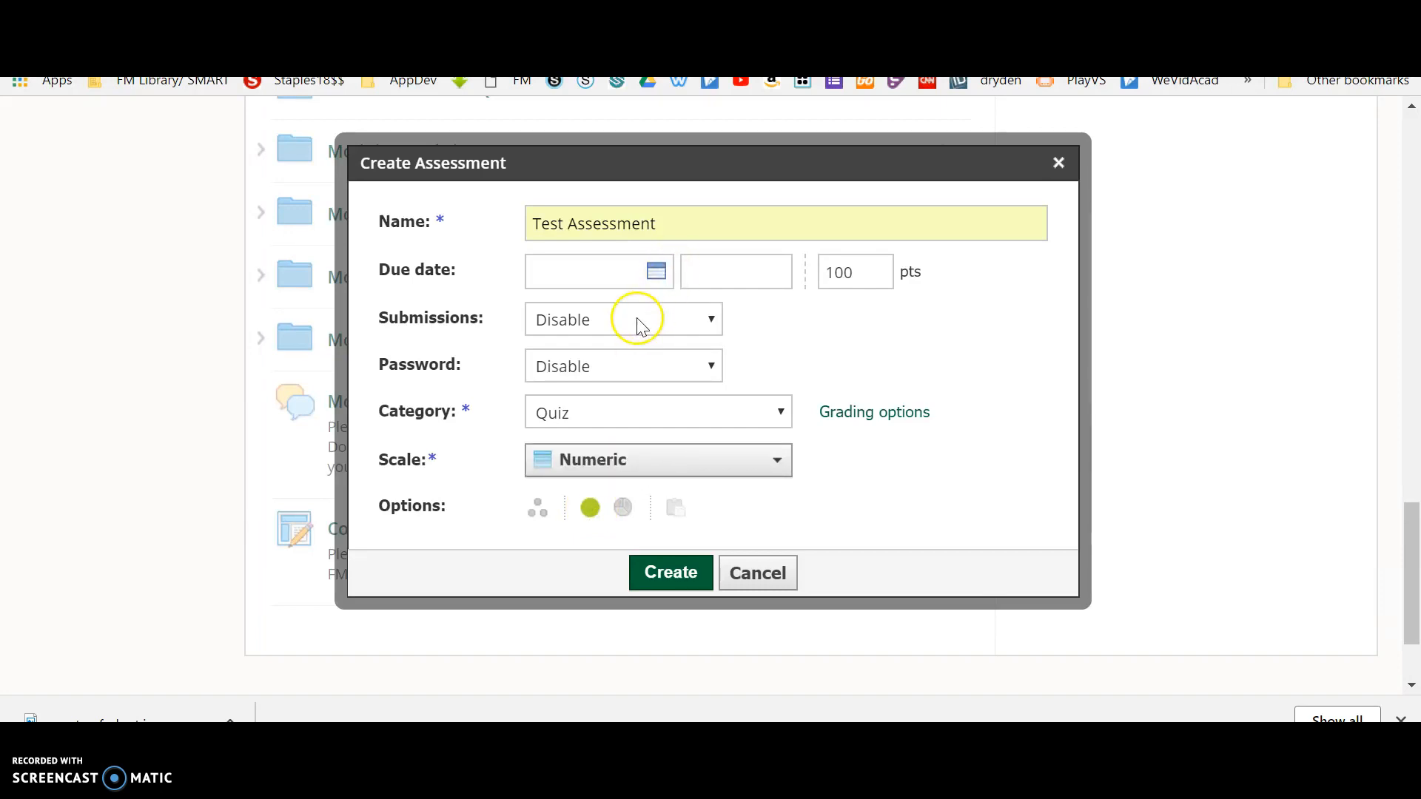
pyautogui.click(666, 577)
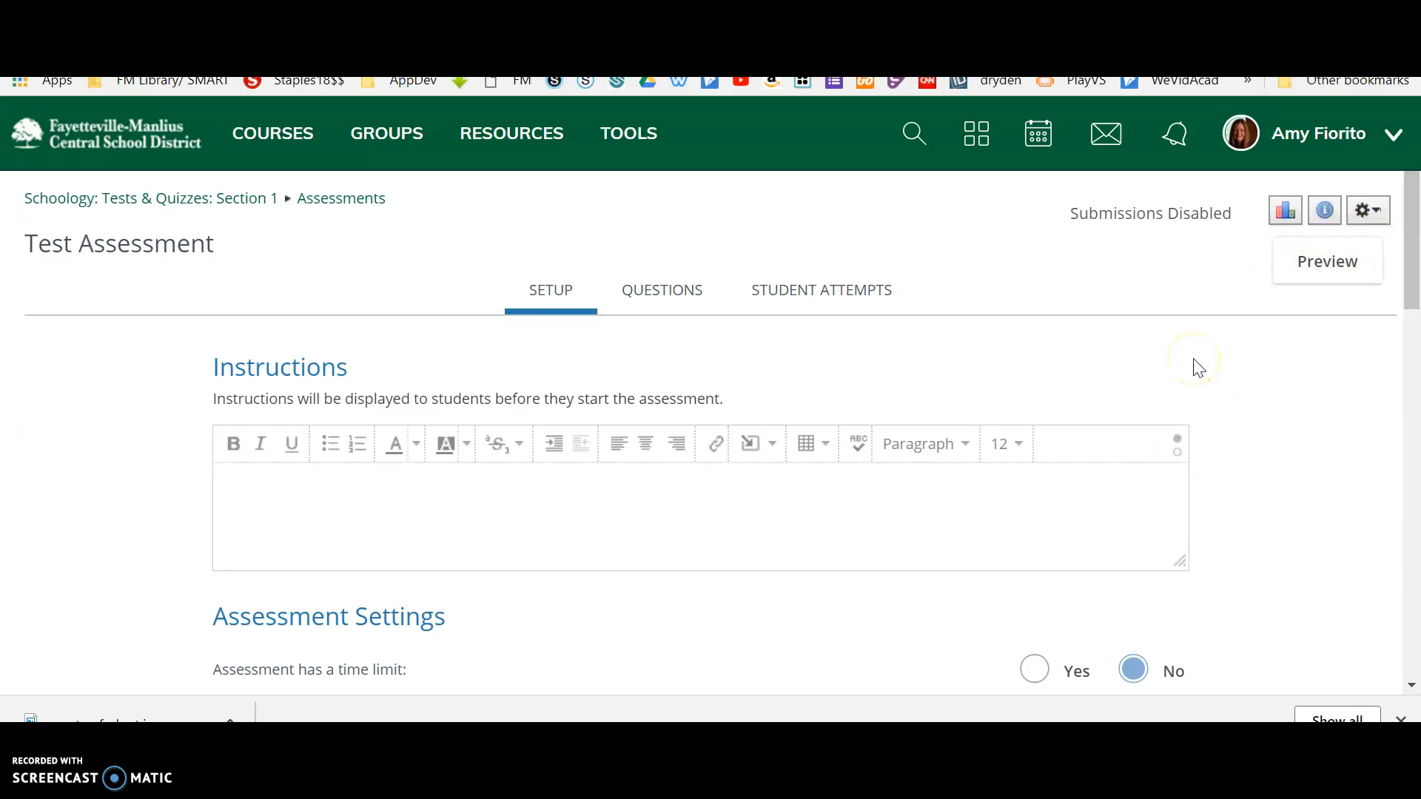
pyautogui.scroll(-1, 1199, 367)
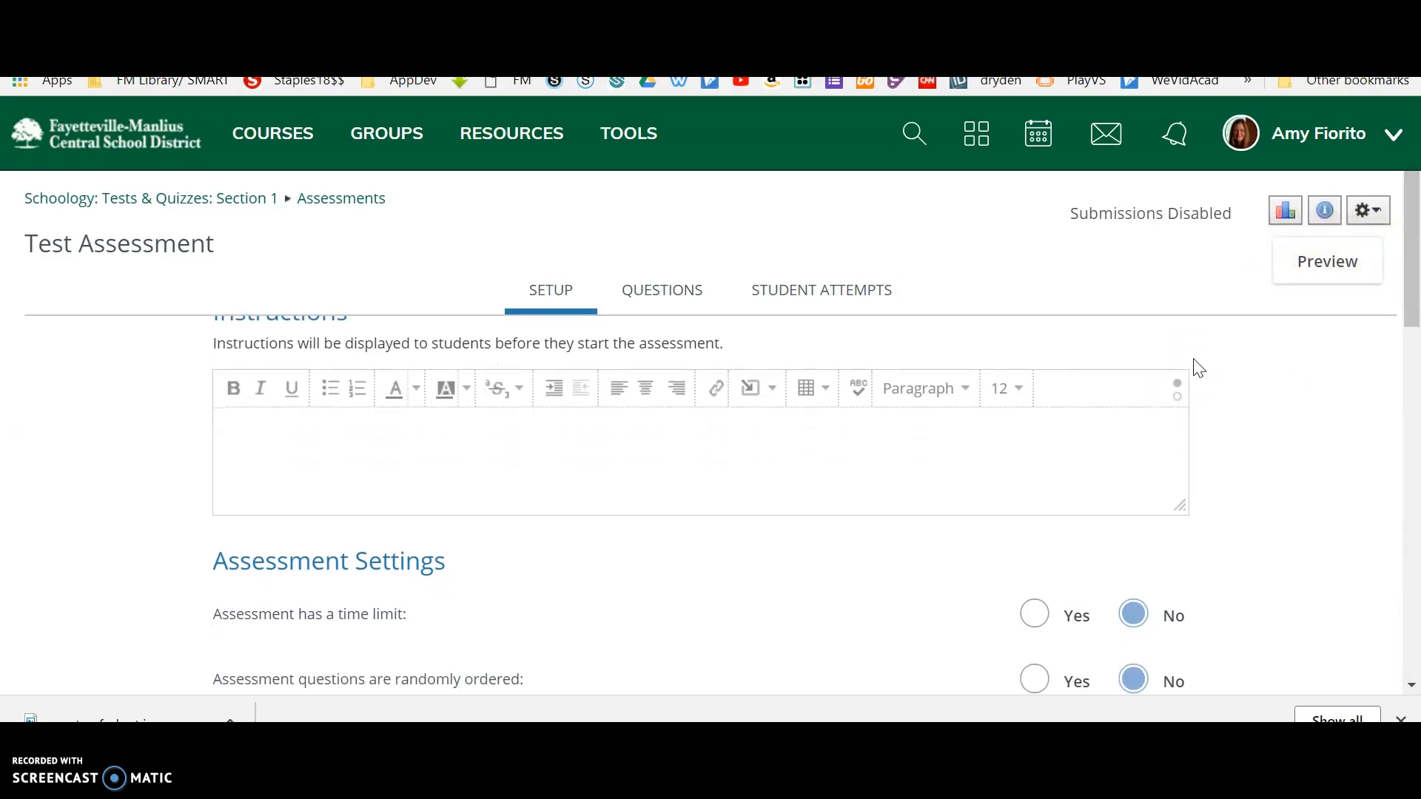
pyautogui.scroll(1, 1199, 368)
pyautogui.click(484, 465)
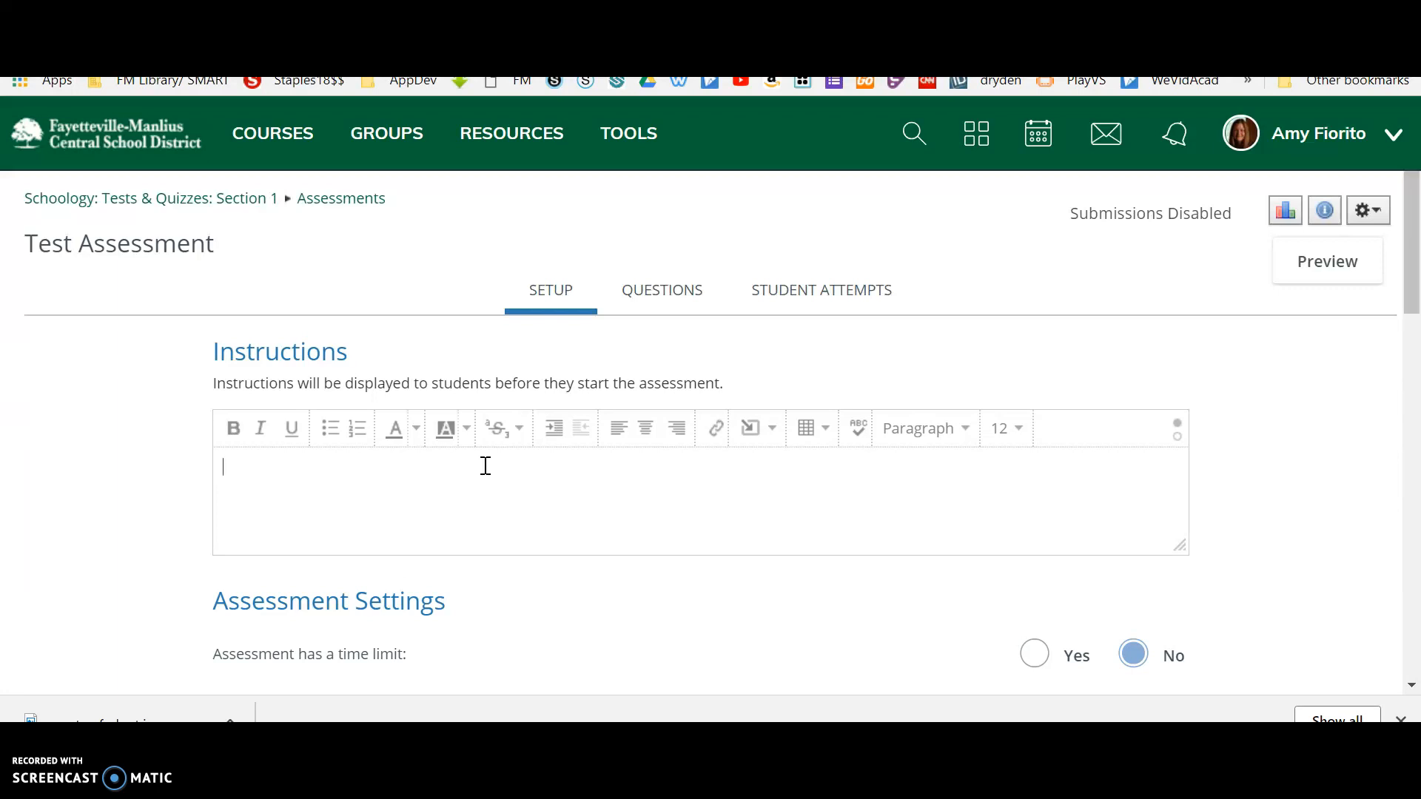
pyautogui.scroll(-3, 485, 465)
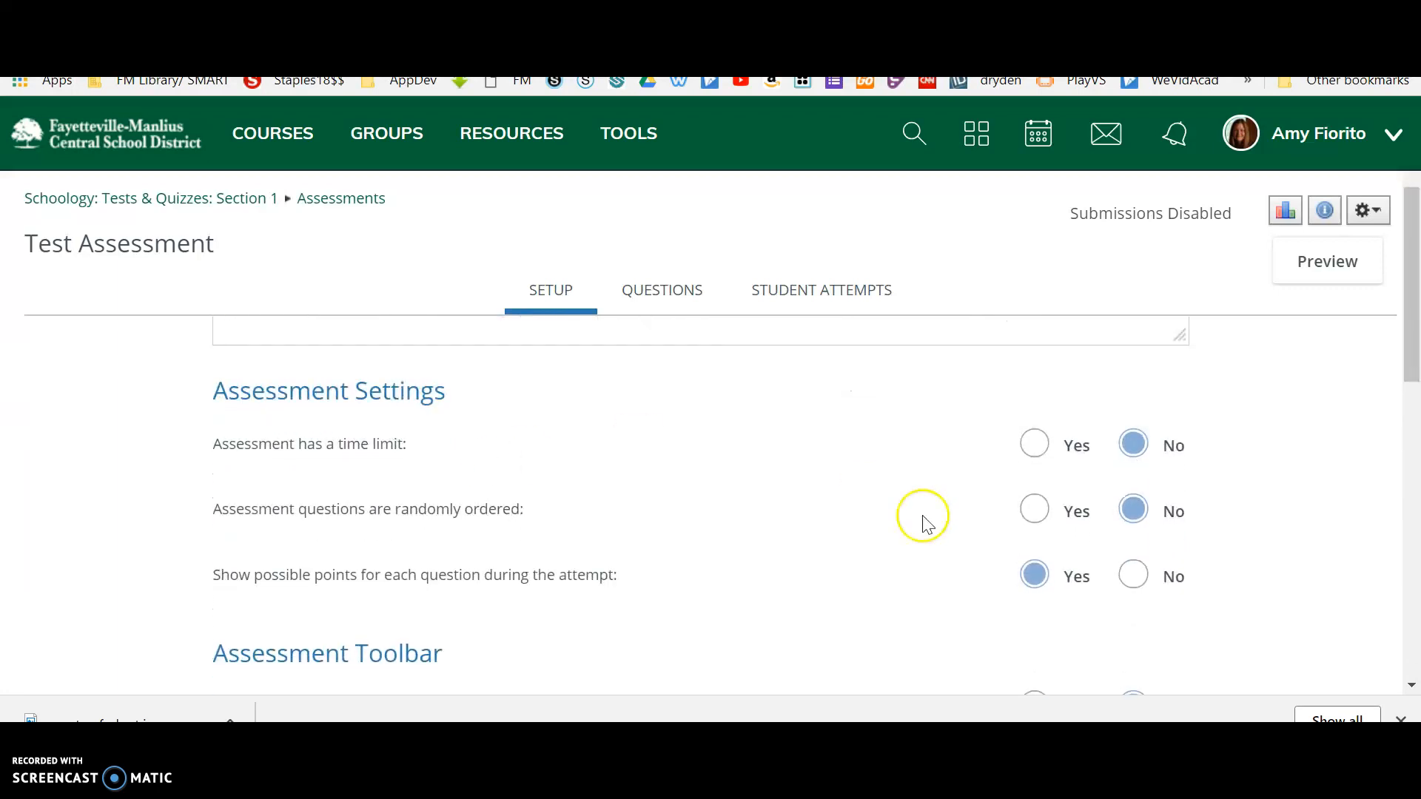
pyautogui.scroll(3, 681, 441)
pyautogui.rightClick(683, 437)
pyautogui.click(682, 466)
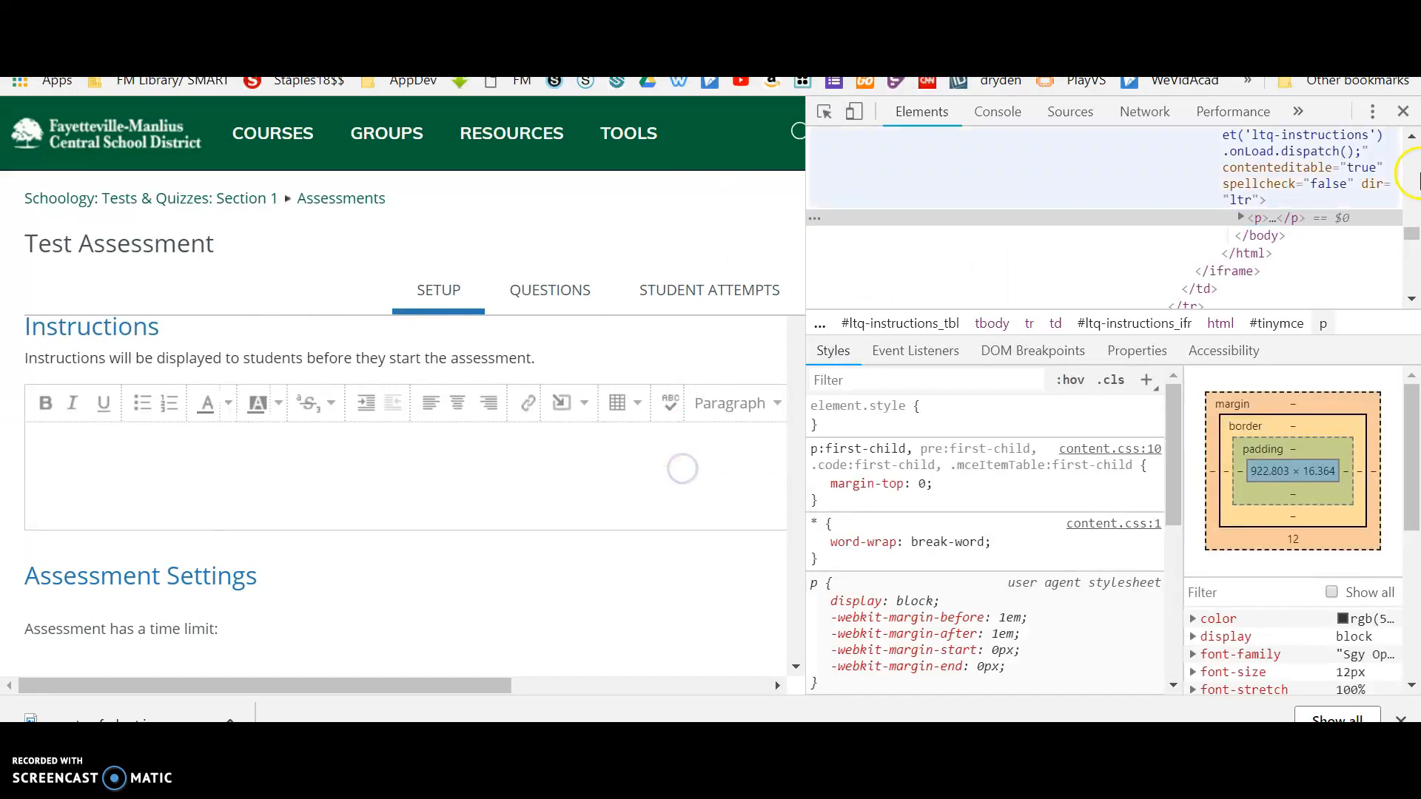
pyautogui.click(1403, 111)
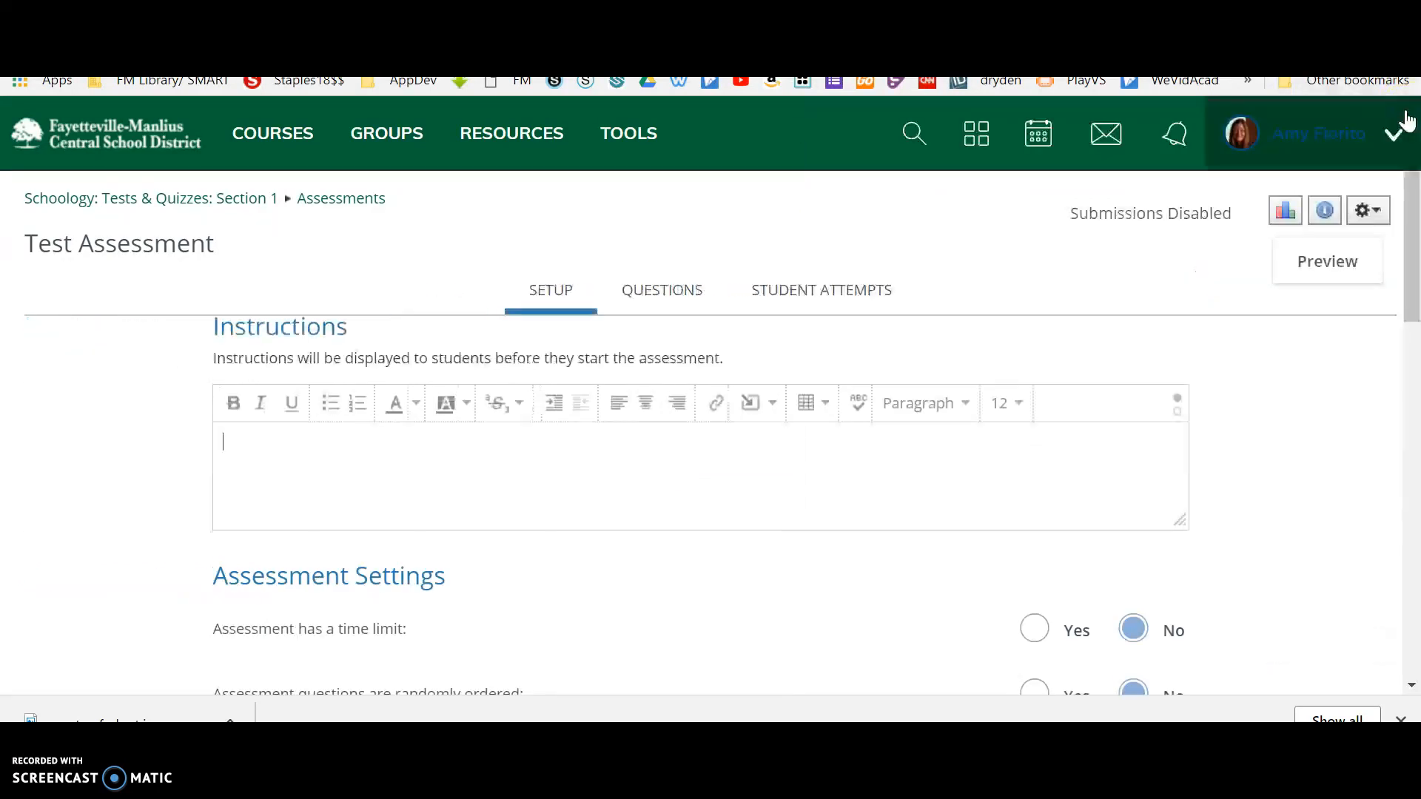
# Enter "Instructions" as the instruction text displayed to students before the assessment.
pyautogui.click(463, 444)
pyautogui.write('I')
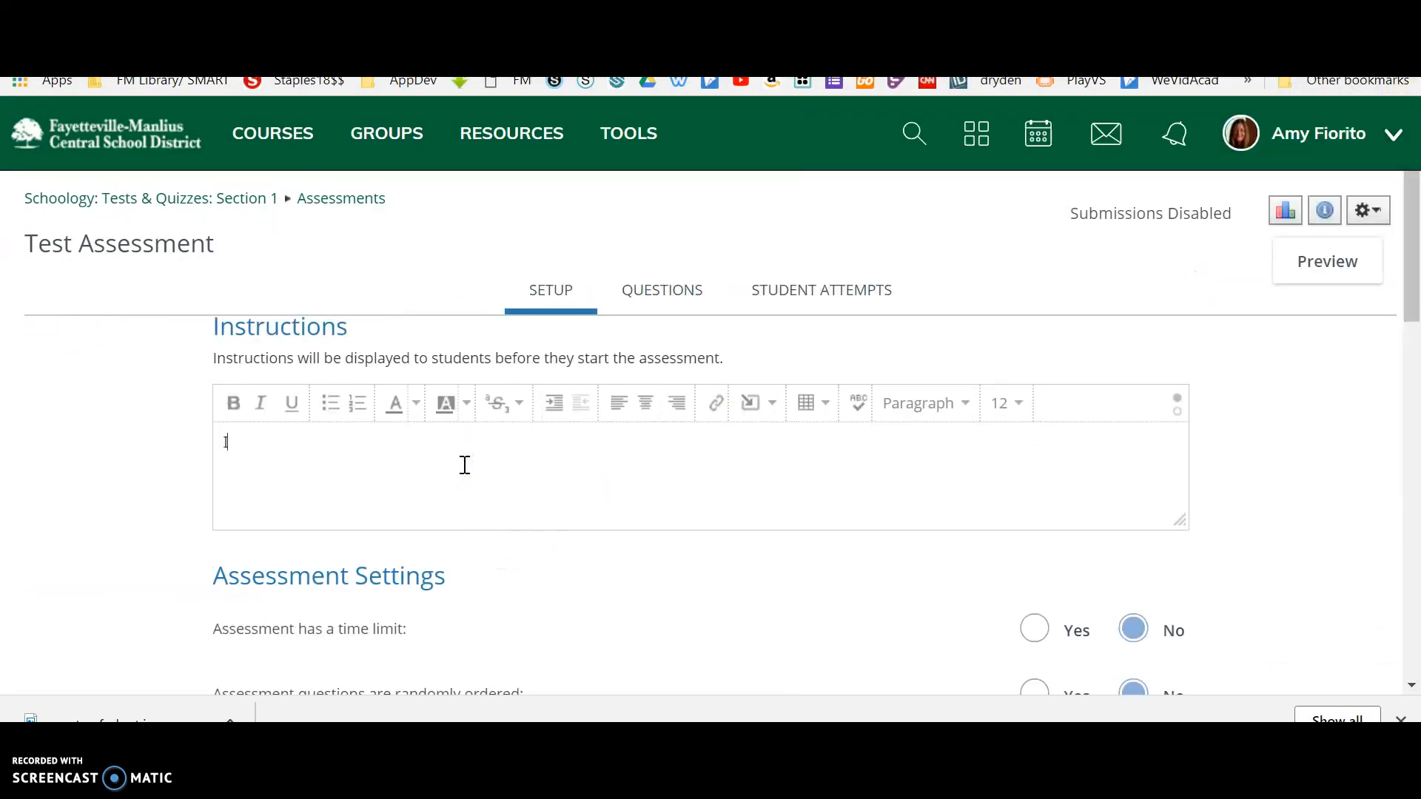
pyautogui.write('nstructions')
# Review the assessment's time limit, question order and points settings, its toolbar tools, and the student result and attempt settings.
pyautogui.scroll(-2, 656, 593)
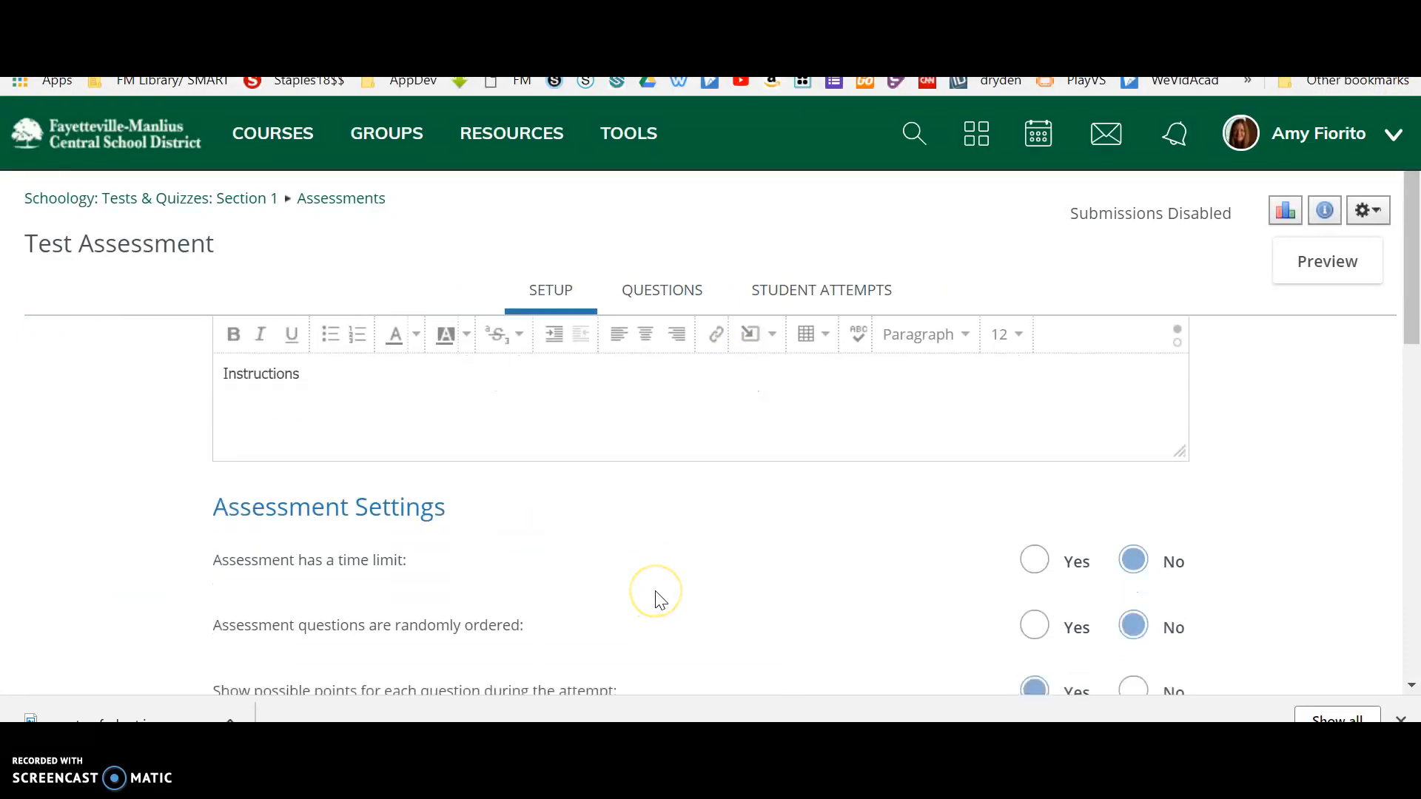
pyautogui.scroll(-1, 661, 599)
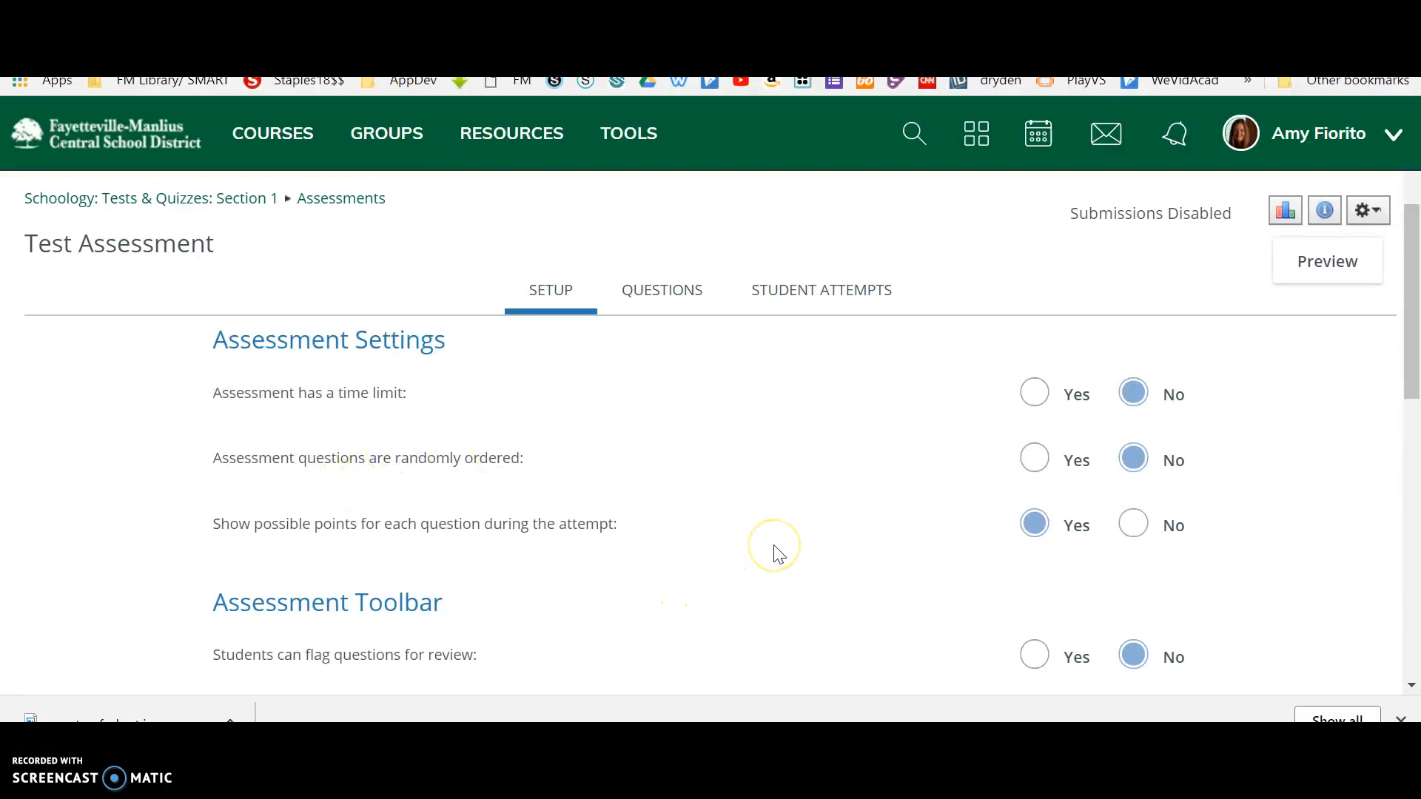
pyautogui.scroll(-2, 778, 554)
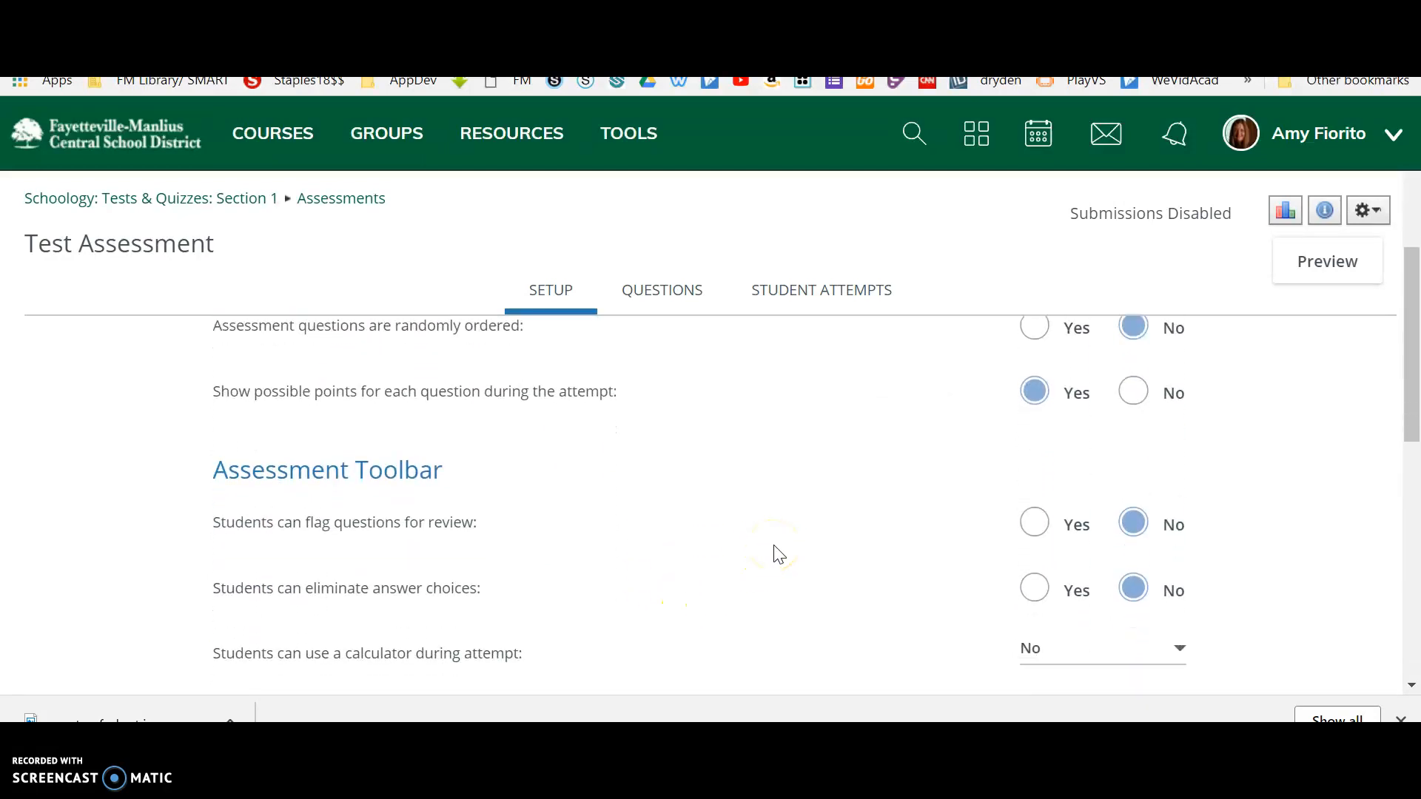
pyautogui.scroll(-1, 779, 553)
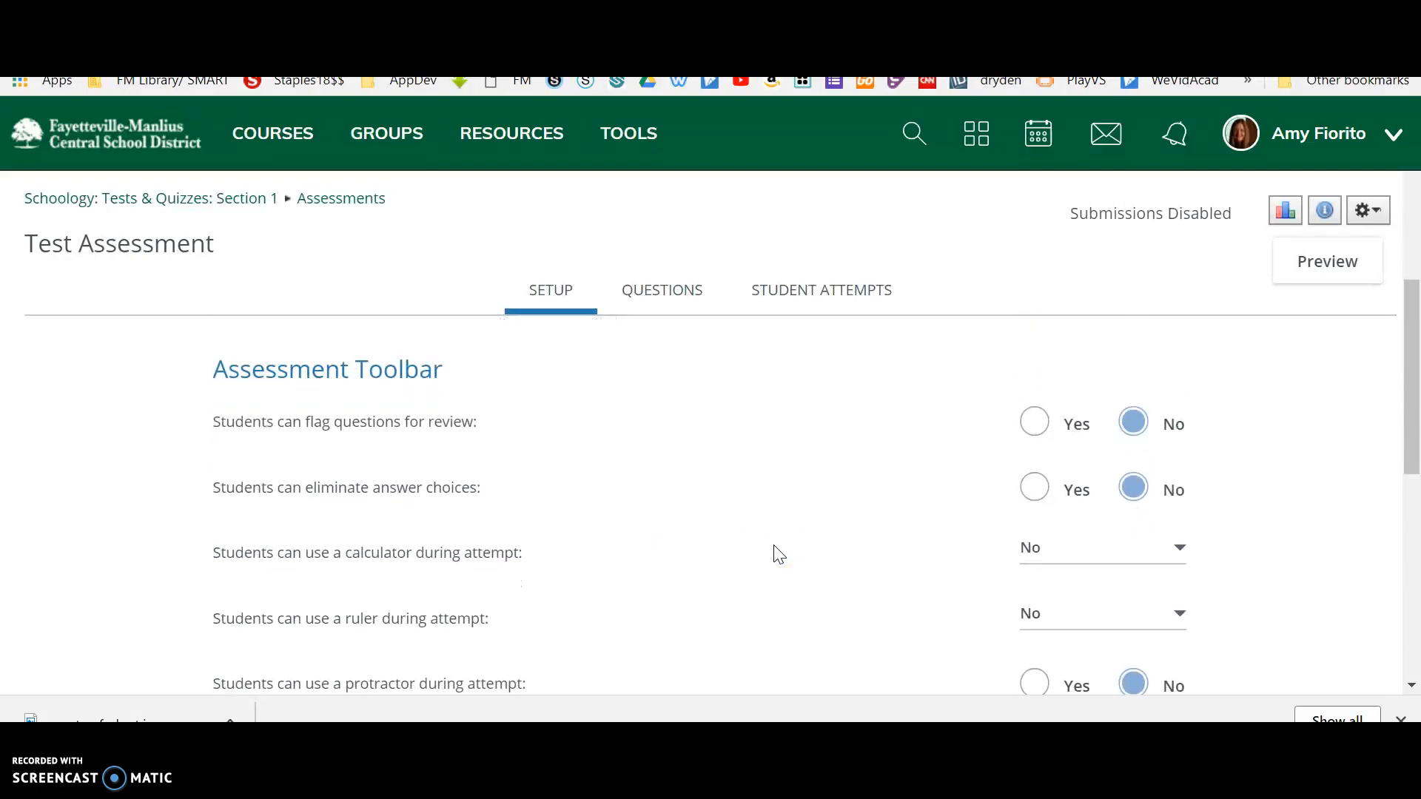
pyautogui.scroll(-1, 778, 553)
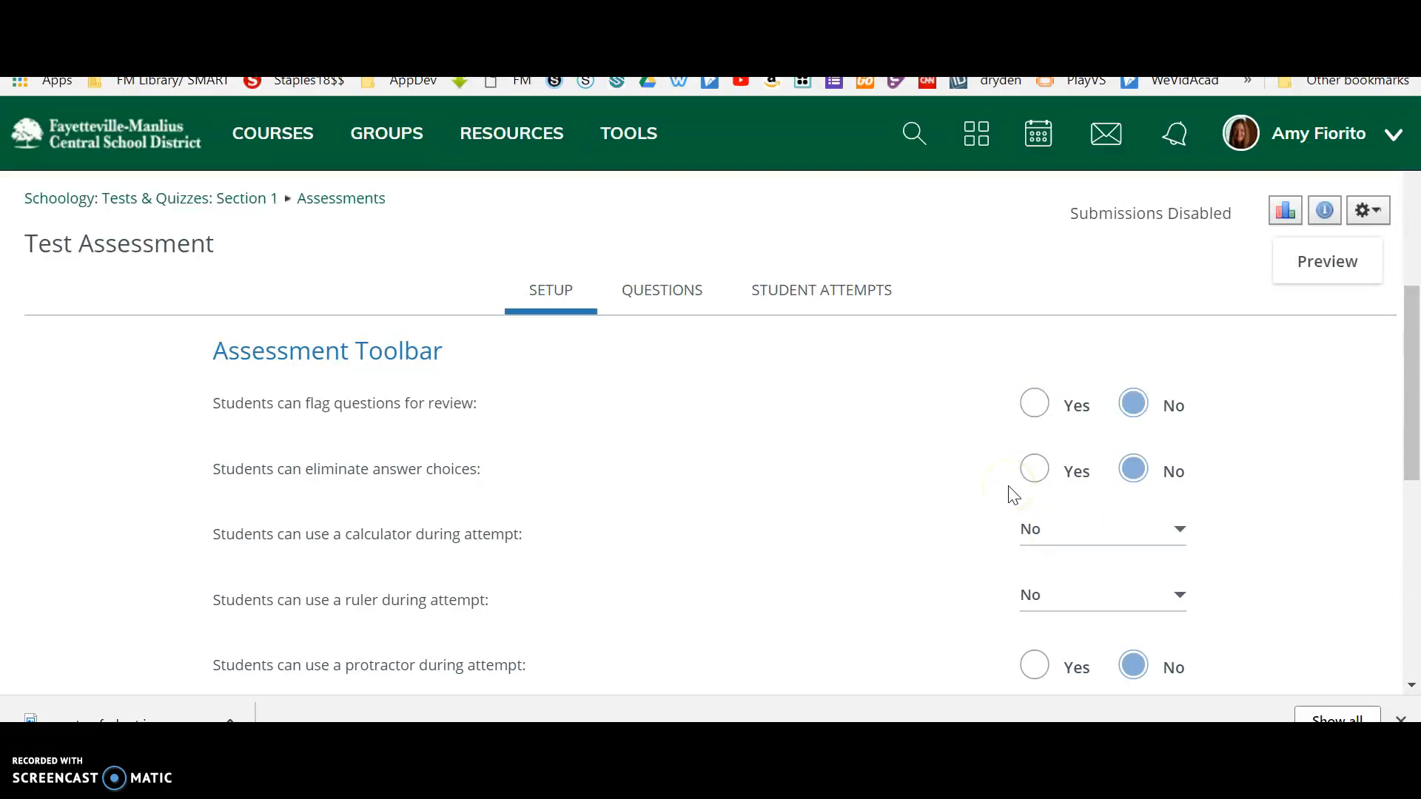
pyautogui.scroll(-1, 756, 428)
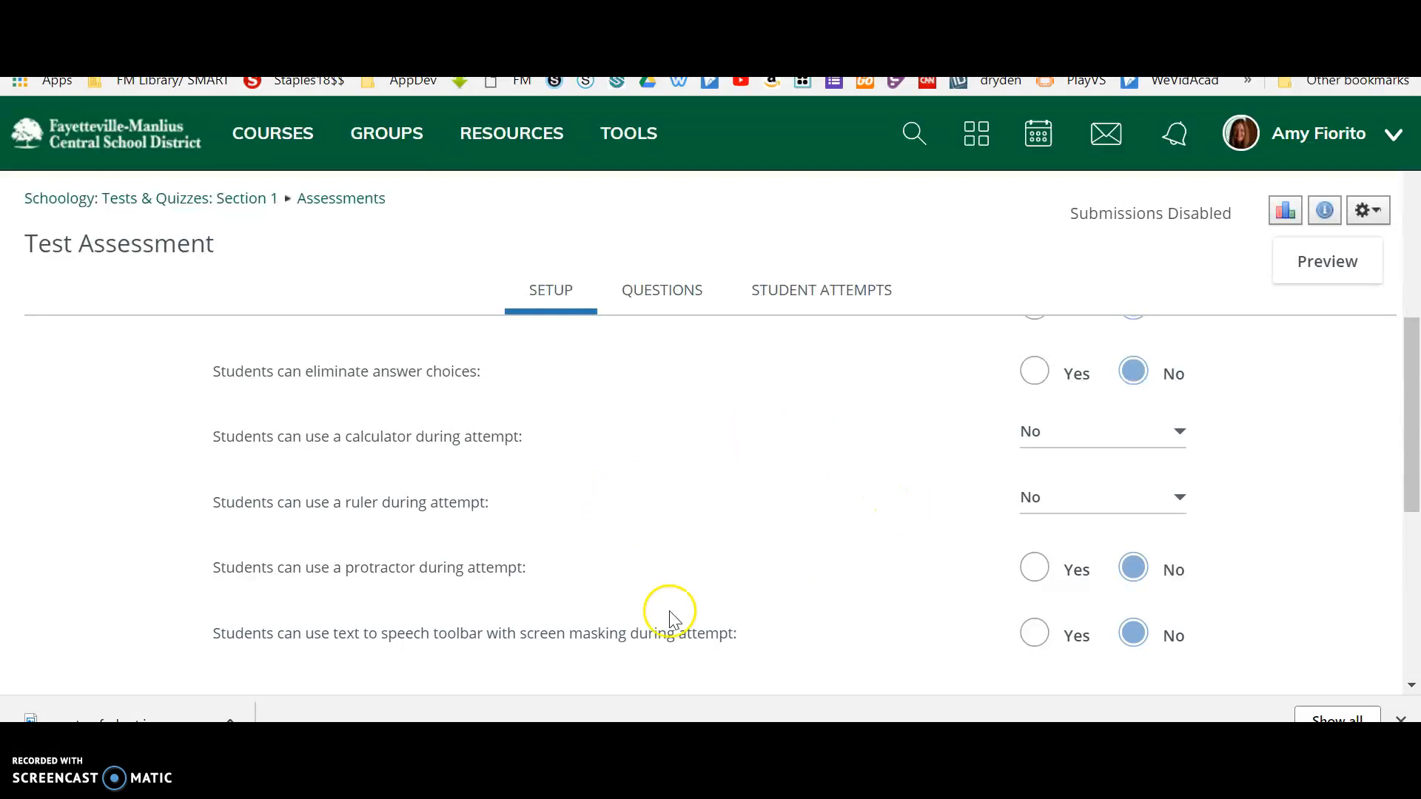
pyautogui.scroll(-1, 766, 510)
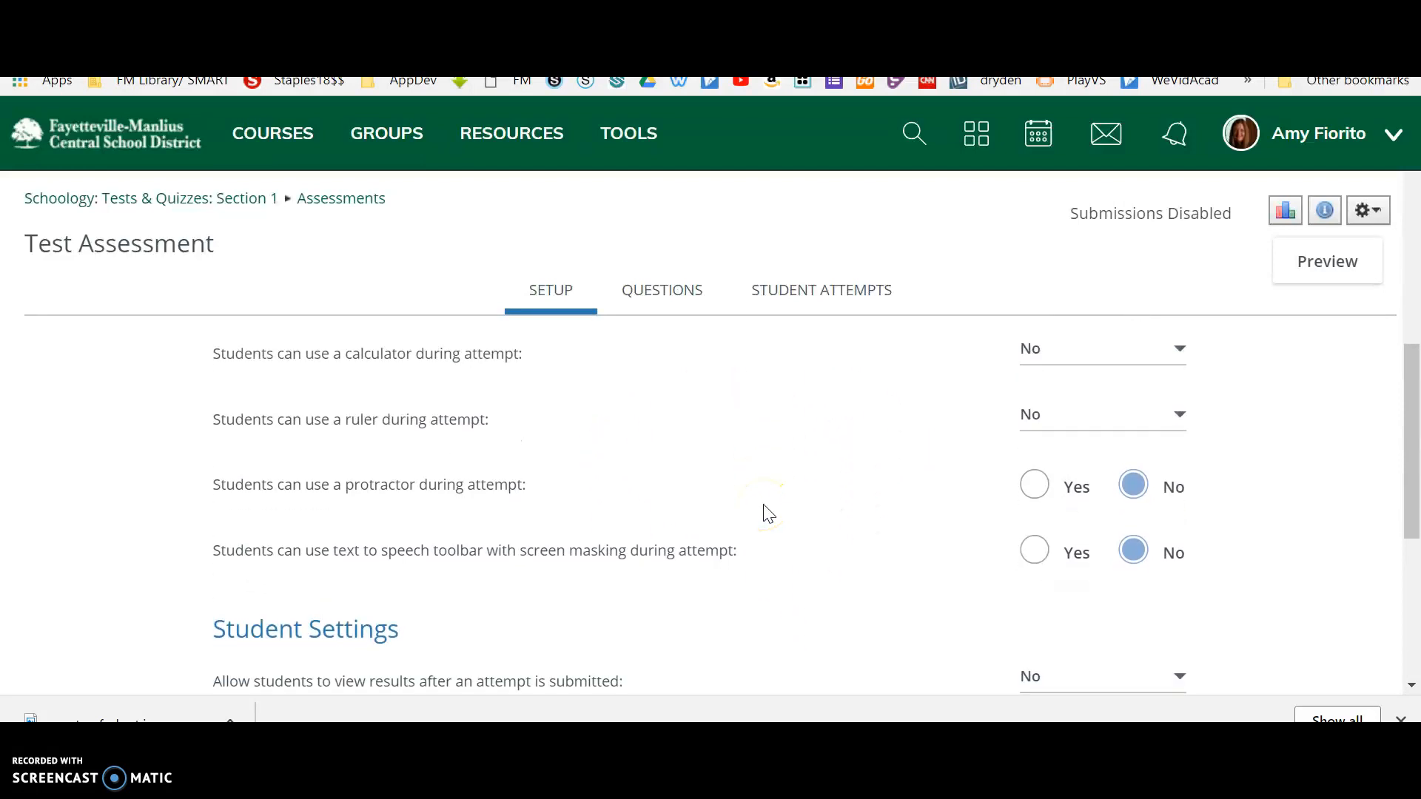
pyautogui.scroll(-2, 768, 513)
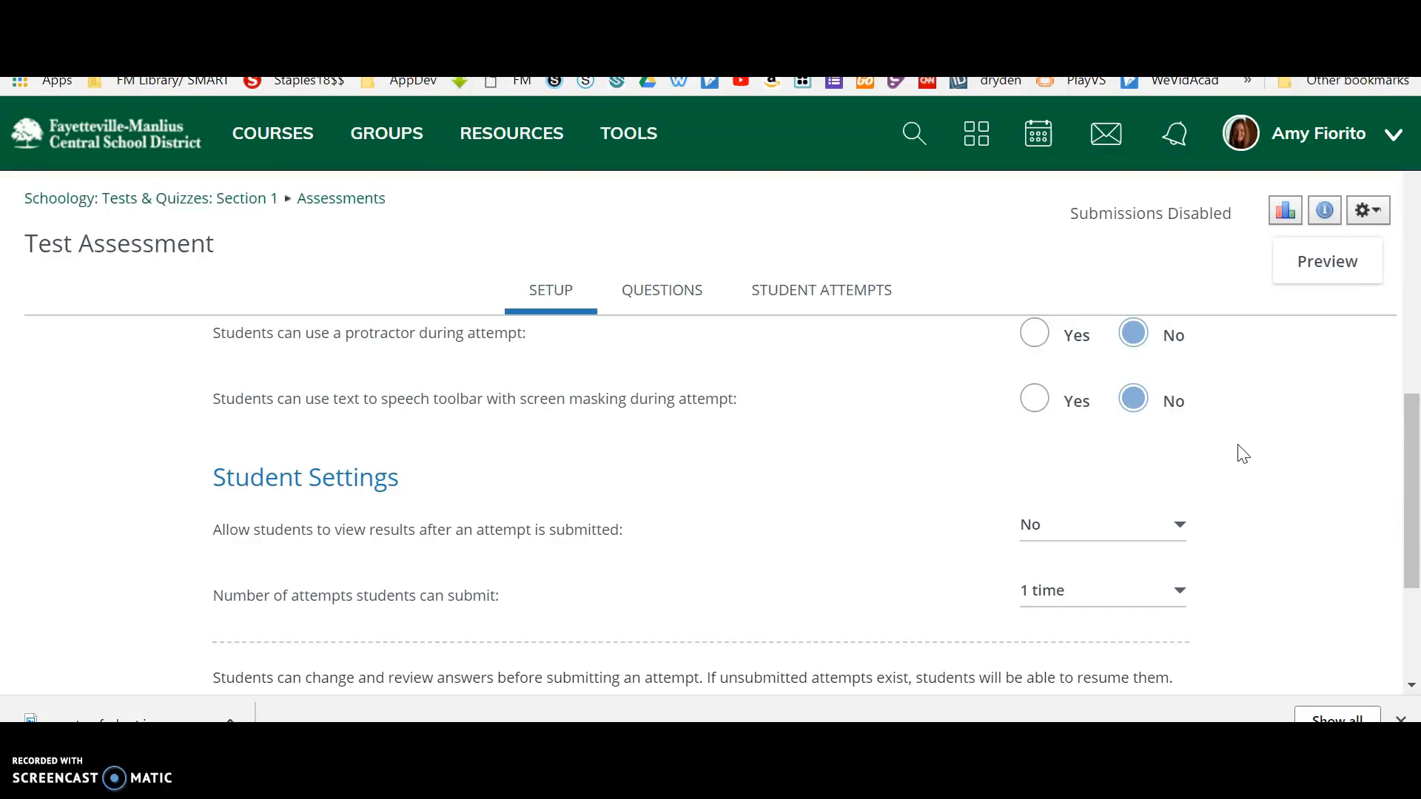
pyautogui.scroll(-2, 725, 533)
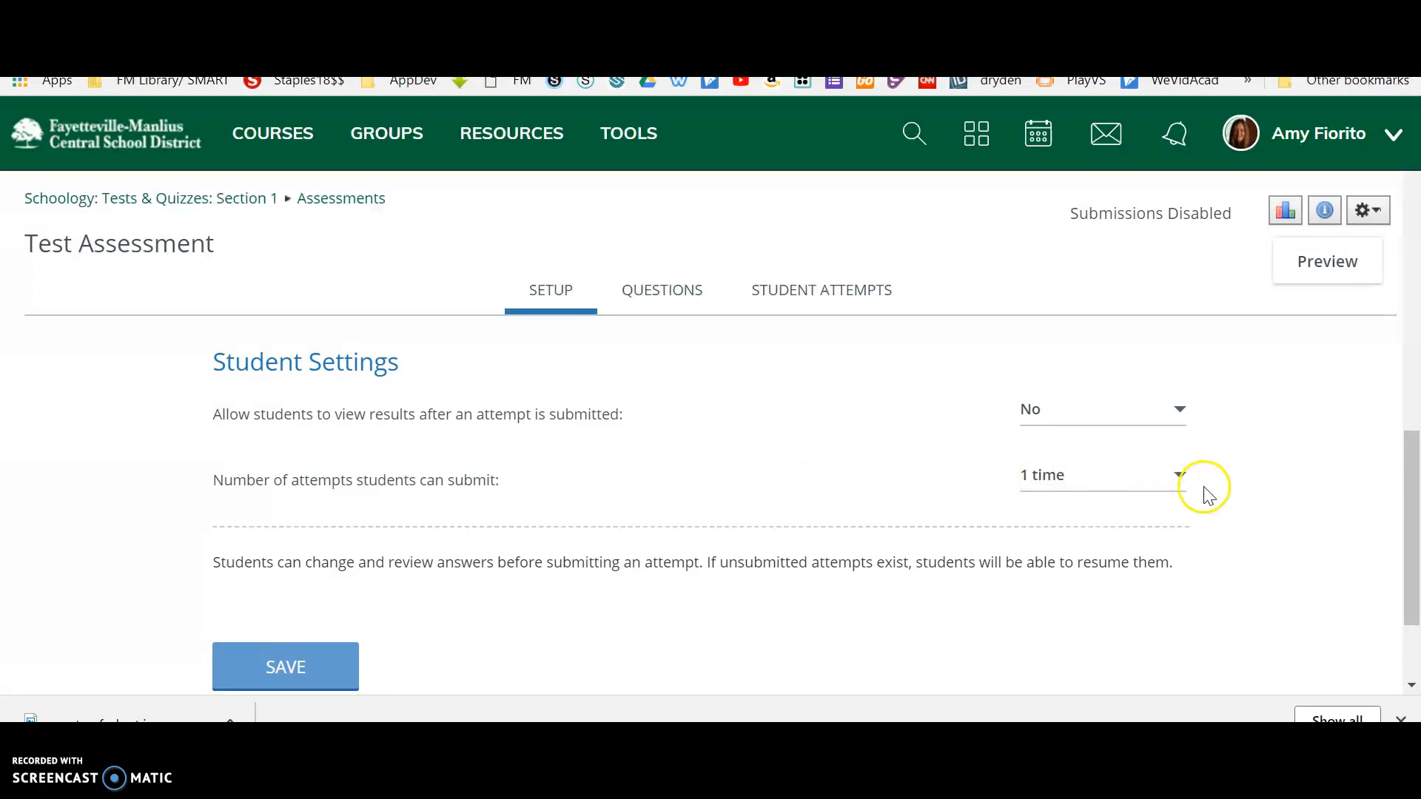
pyautogui.scroll(-1, 1208, 496)
pyautogui.scroll(1, 1207, 496)
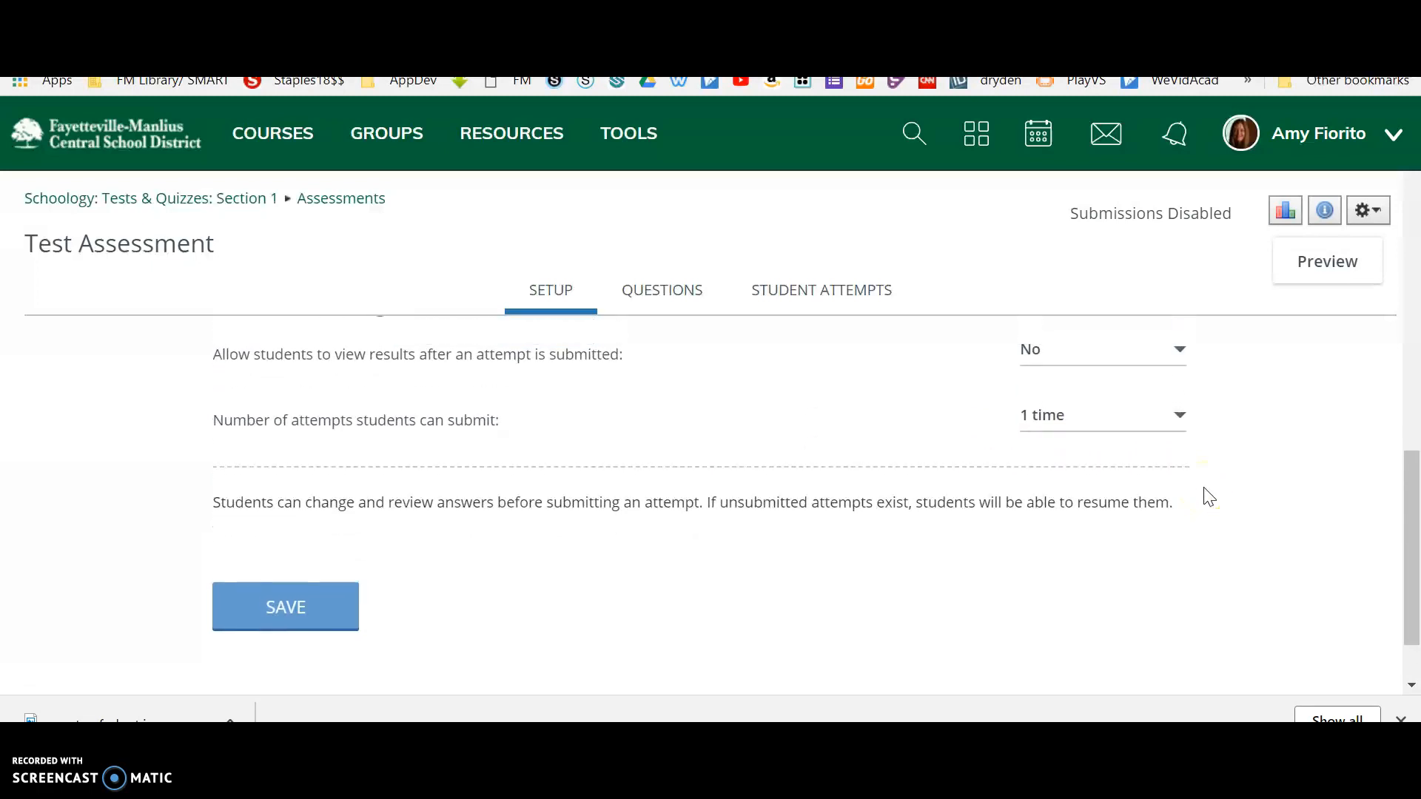
pyautogui.scroll(-2, 1209, 497)
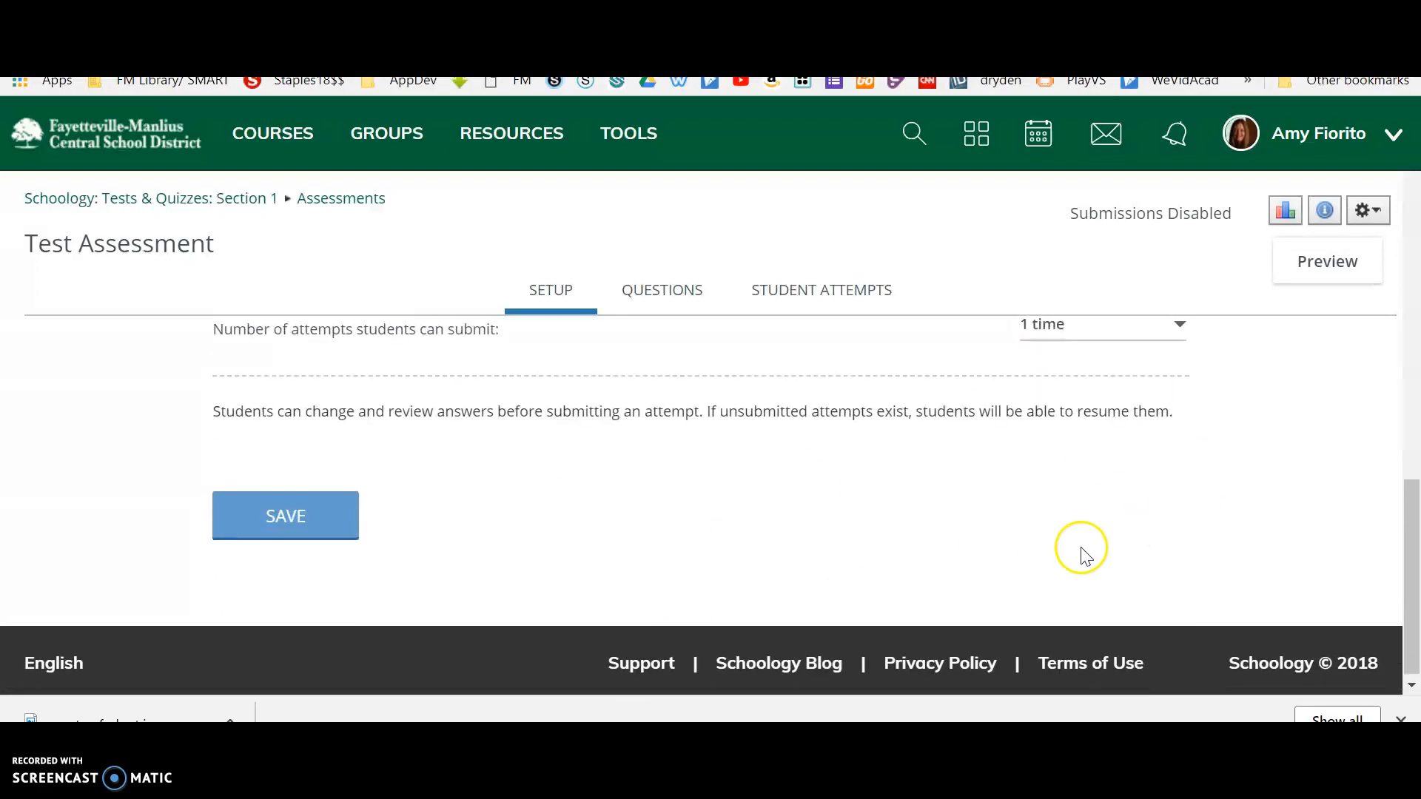
# Save the assessment's setup and open its questions area at the list of question types to create.
pyautogui.click(303, 515)
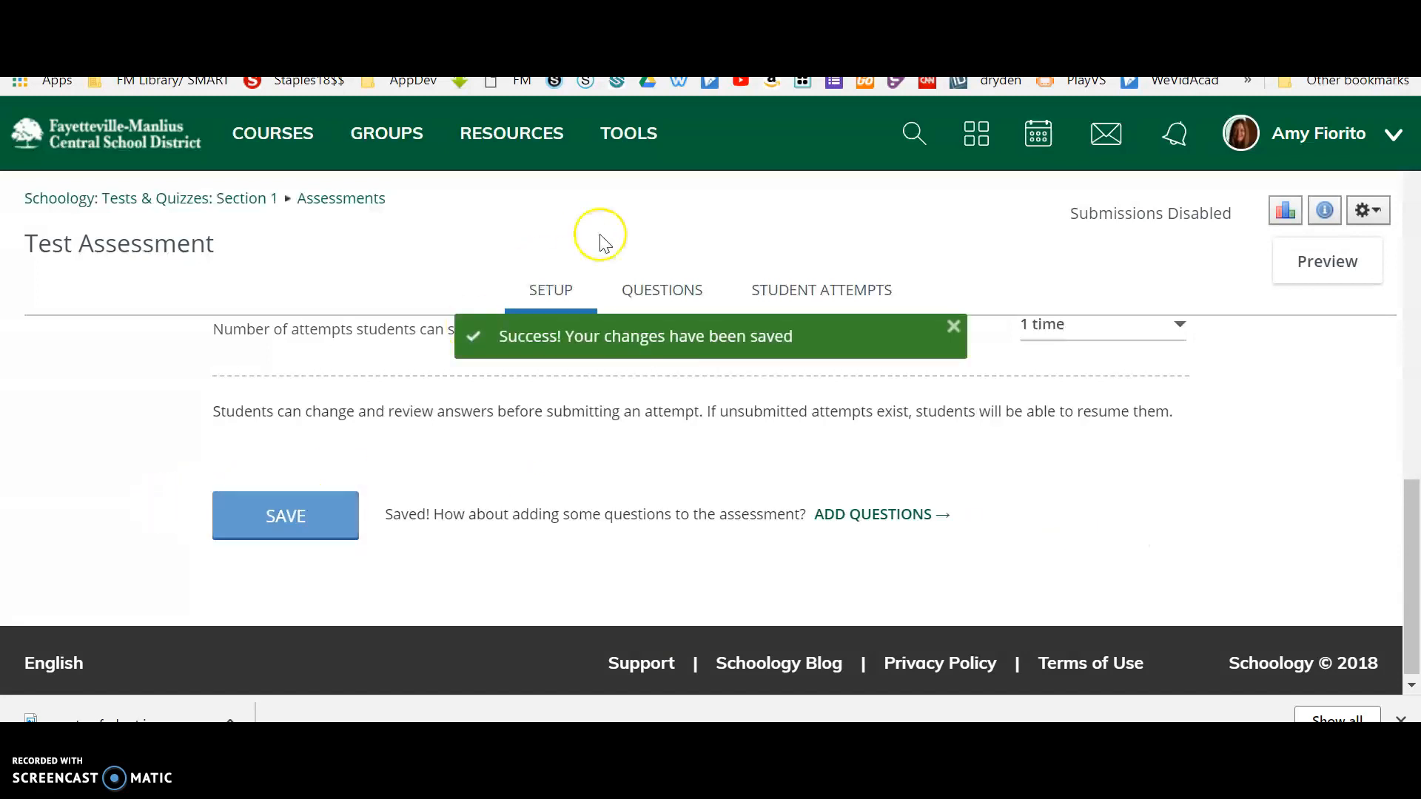
pyautogui.click(677, 295)
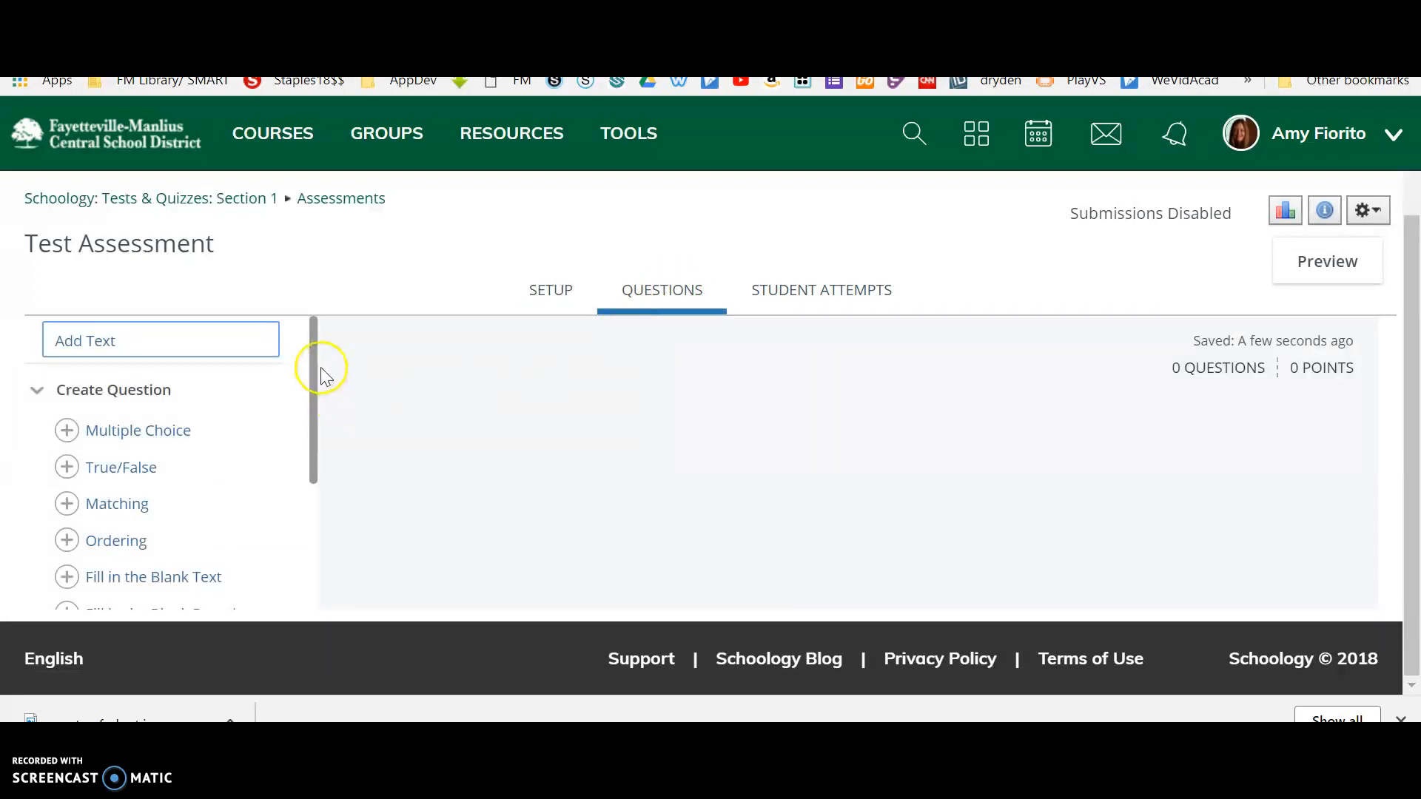
pyautogui.moveTo(312, 355)
pyautogui.mouseDown()
pyautogui.moveTo(311, 523)
pyautogui.moveTo(320, 373)
pyautogui.mouseUp()
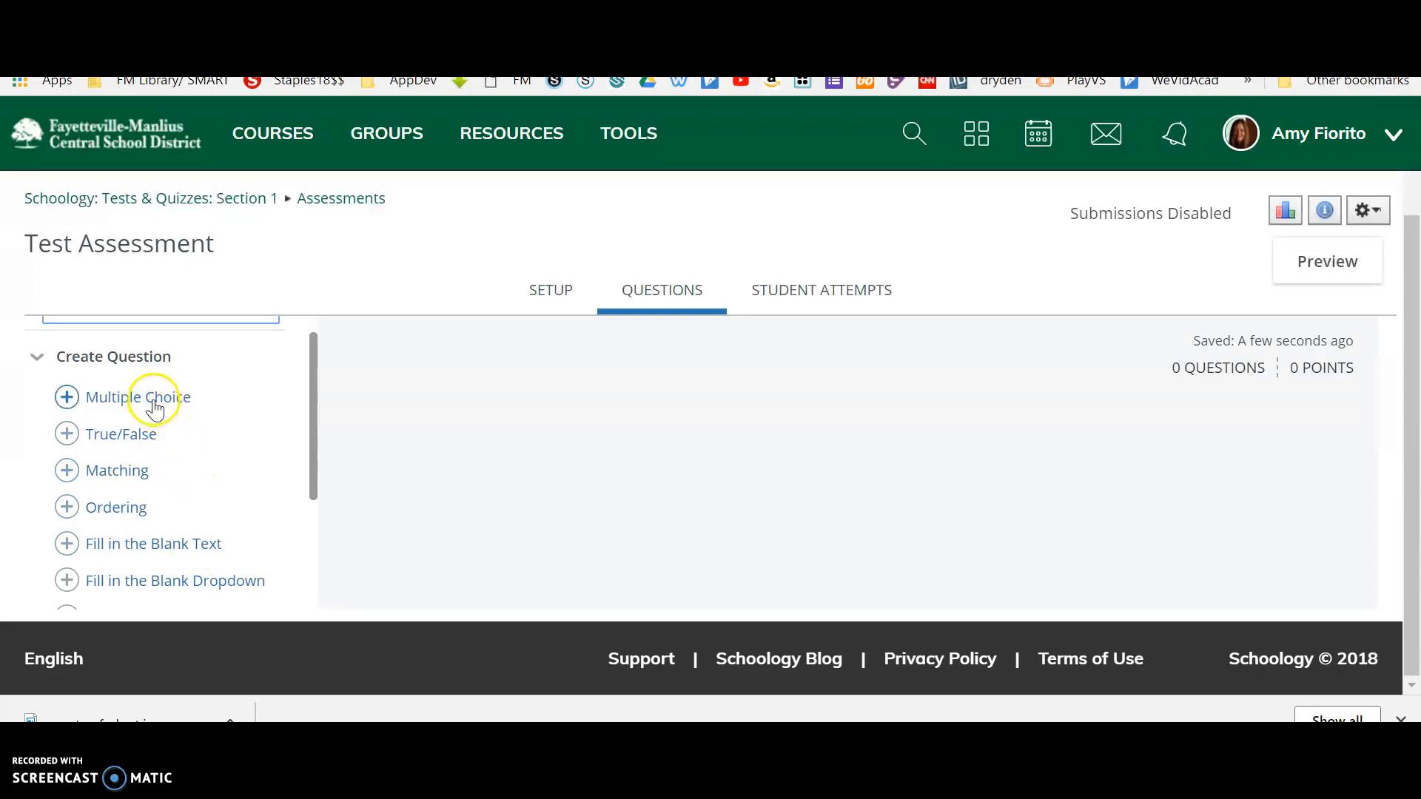
# Examine the question and answer option fields of a new Multiple Choice question and cancel it without saving.
pyautogui.click(68, 398)
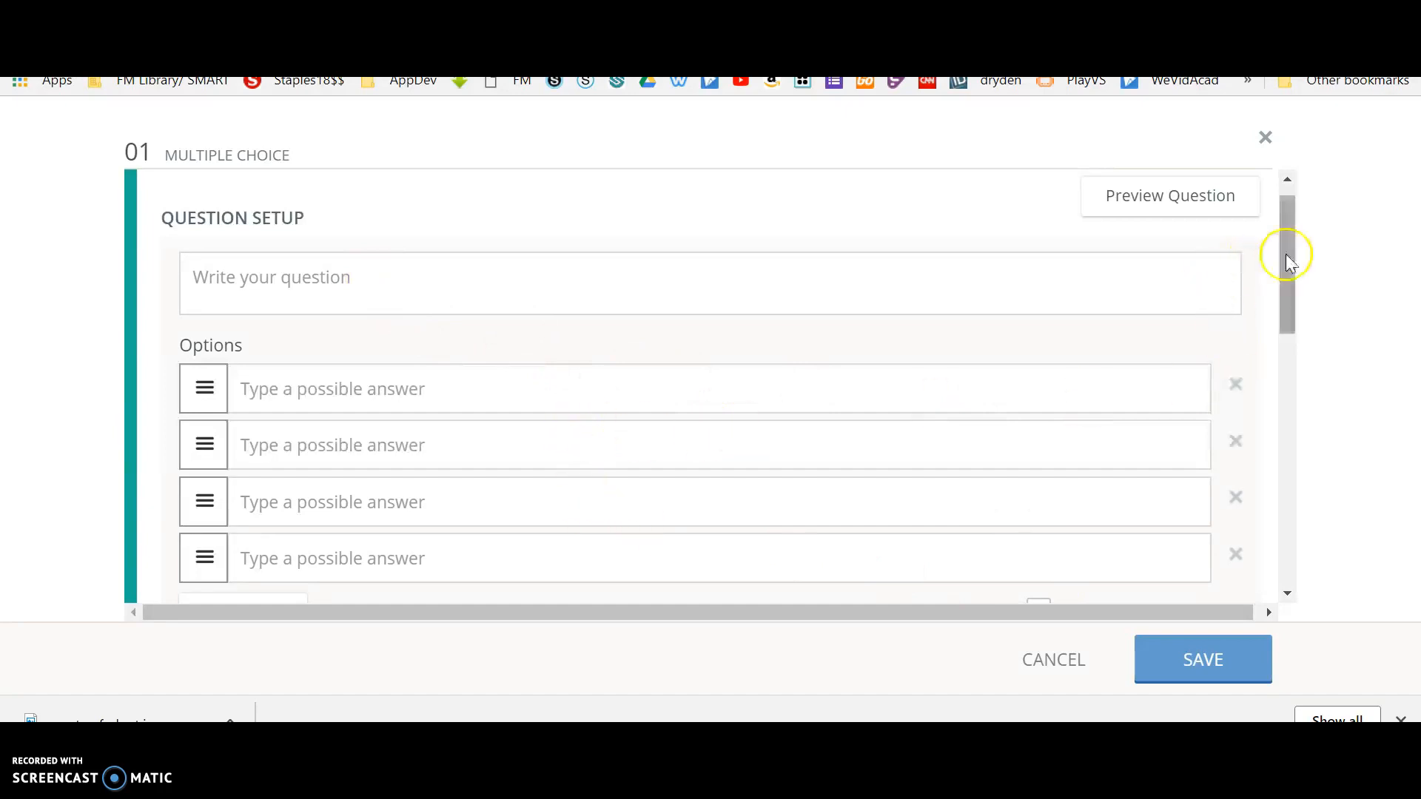
pyautogui.moveTo(1285, 244); pyautogui.dragTo(1270, 216)
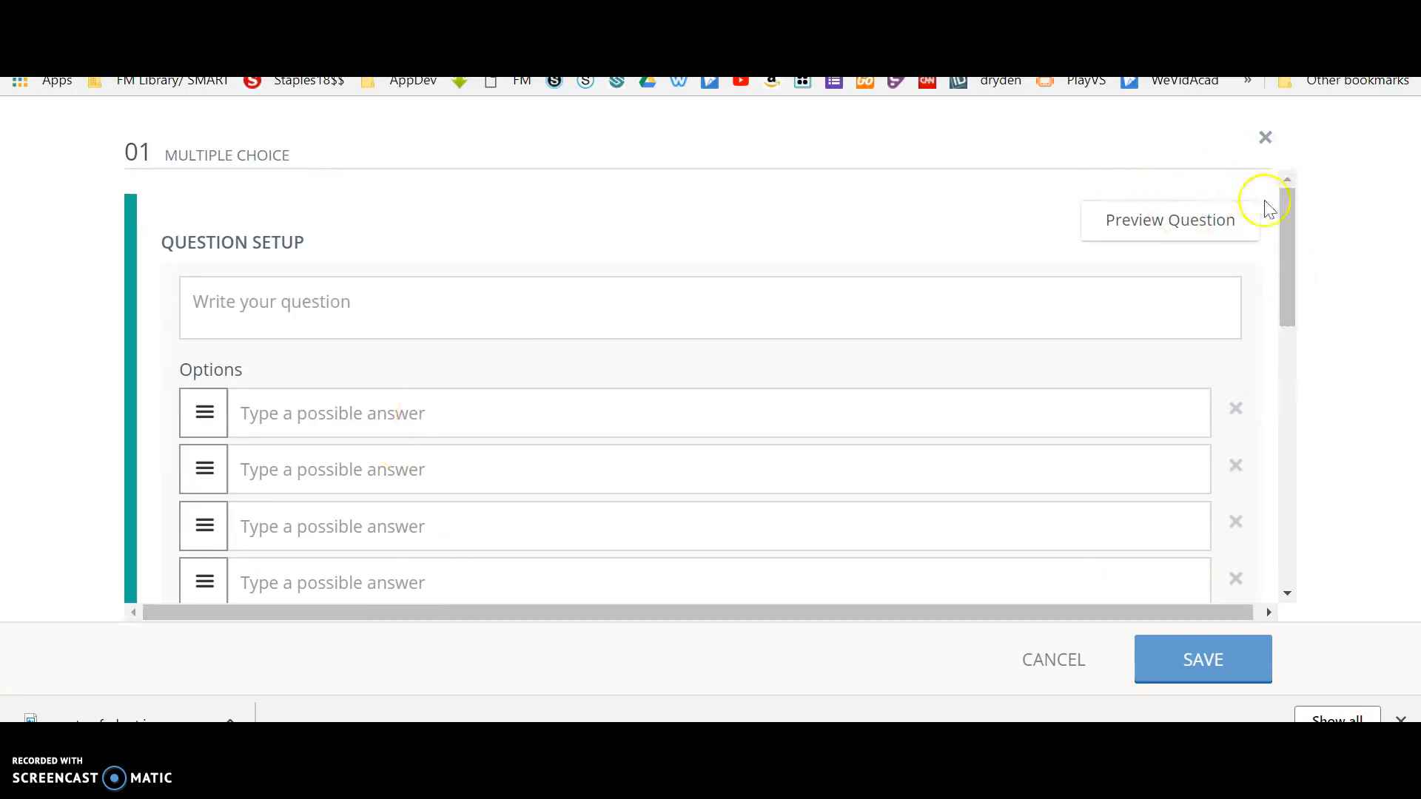
pyautogui.moveTo(1287, 222); pyautogui.dragTo(1272, 136)
pyautogui.click(1058, 661)
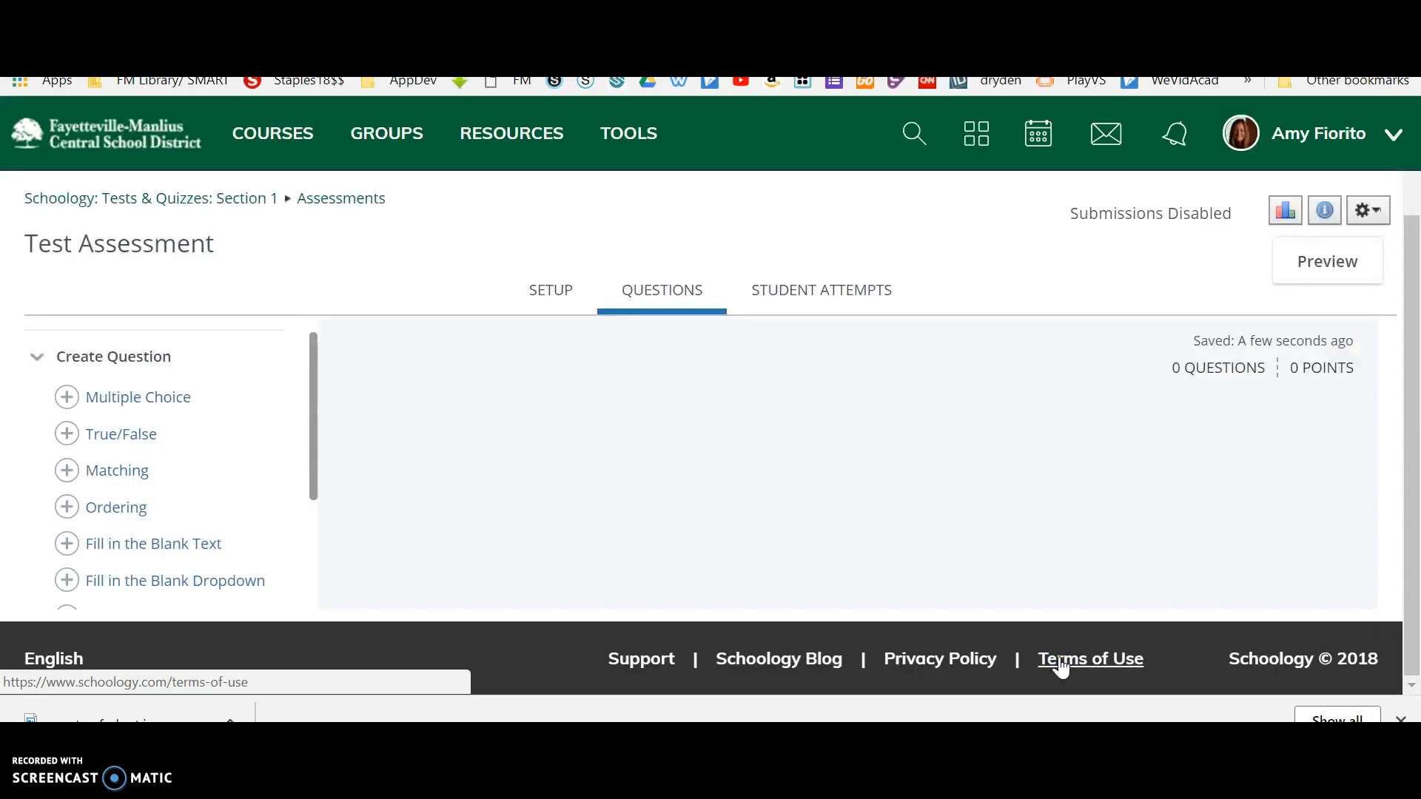
# Create a Label Image question with the question text "Label the parts of a plant below.".
pyautogui.moveTo(313, 419); pyautogui.dragTo(315, 571)
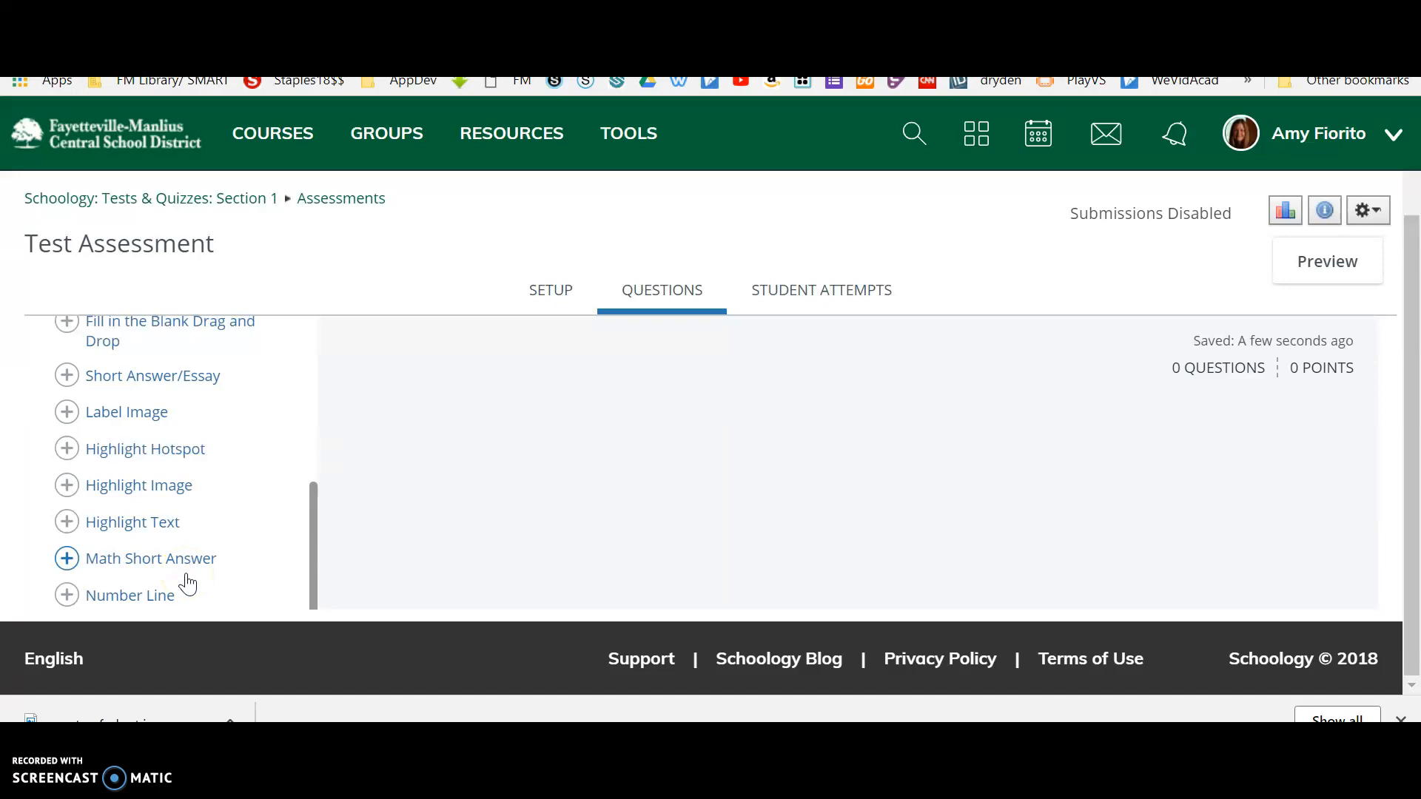
pyautogui.click(215, 442)
pyautogui.click(149, 463)
pyautogui.click(133, 419)
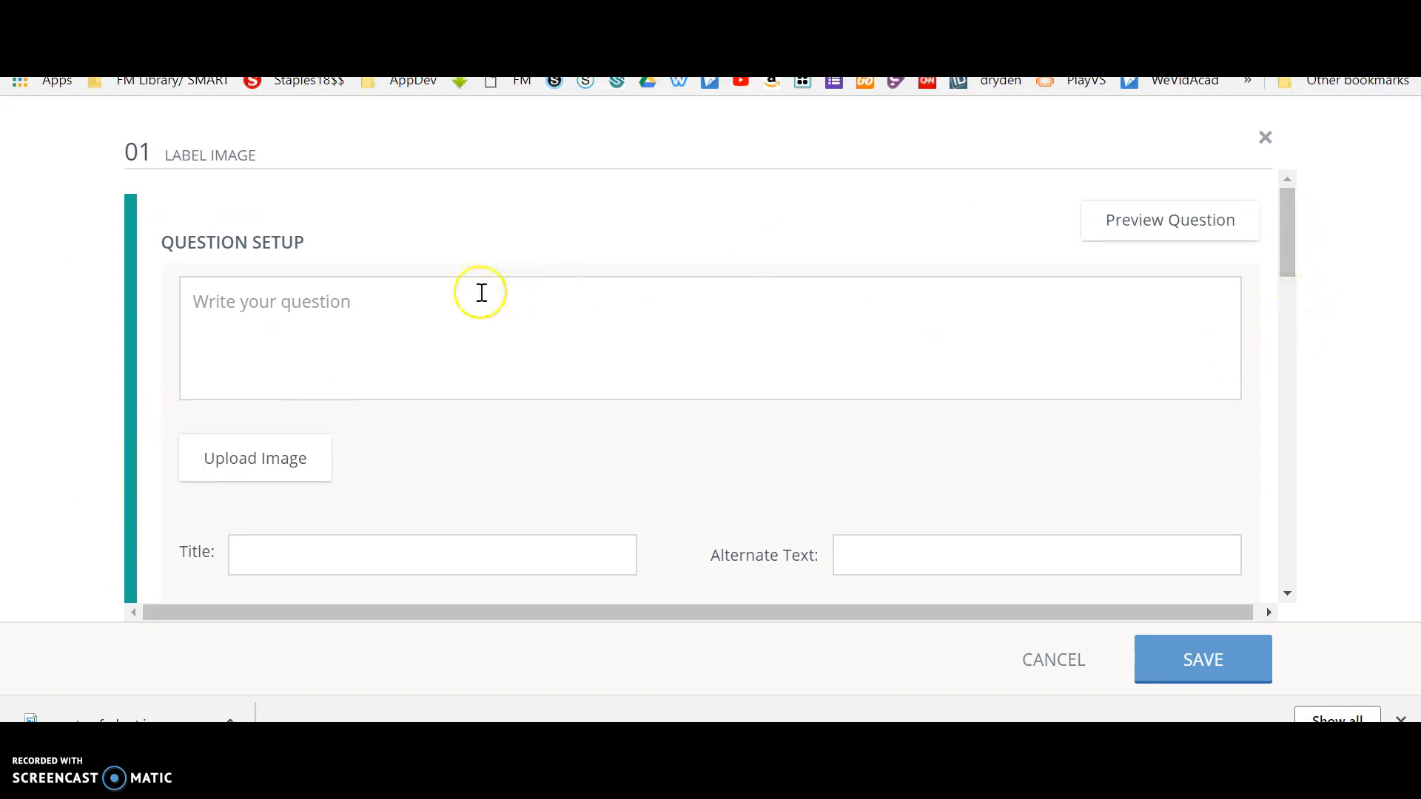
pyautogui.click(364, 310)
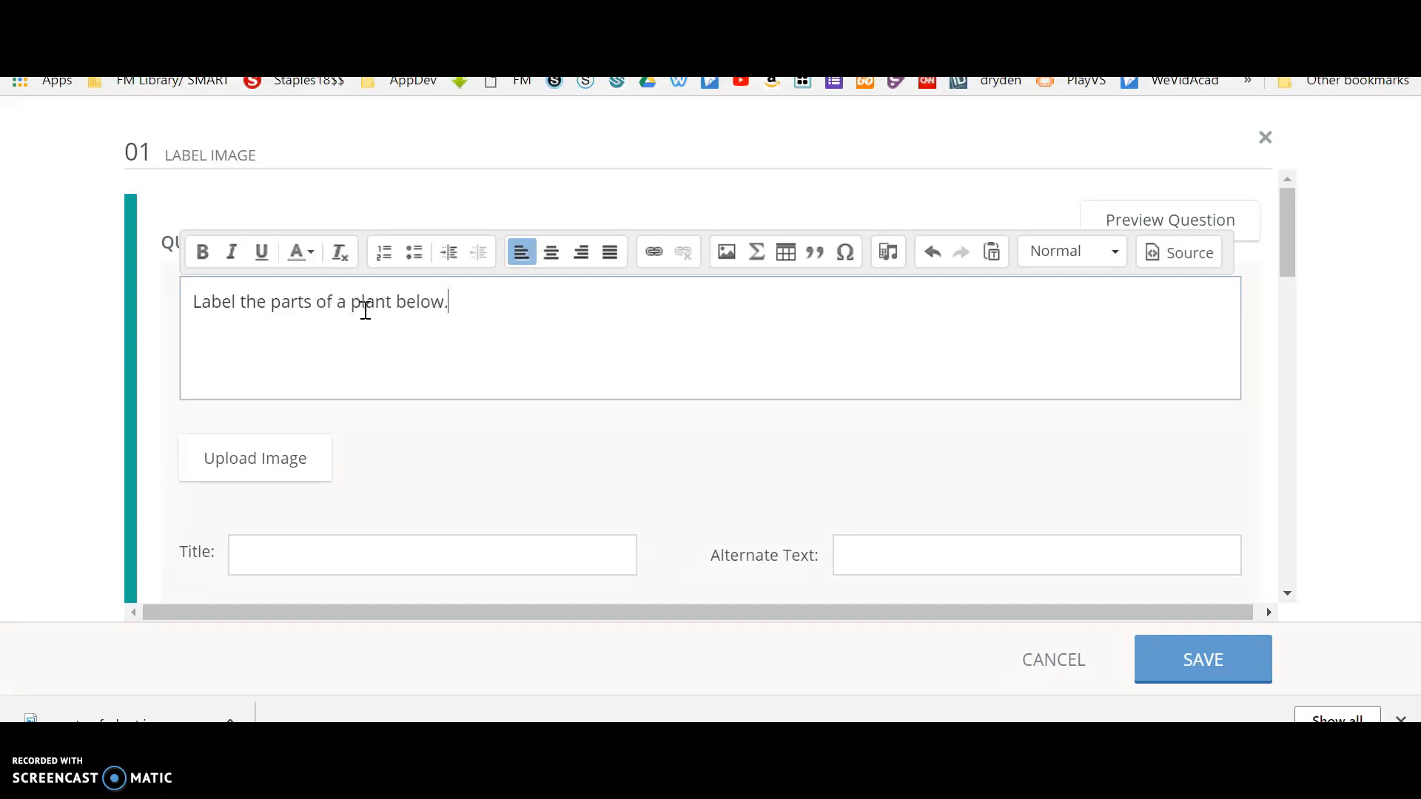
# Upload the "parts of plant" image file from the computer as the picture for the Label Image question.
pyautogui.click(284, 465)
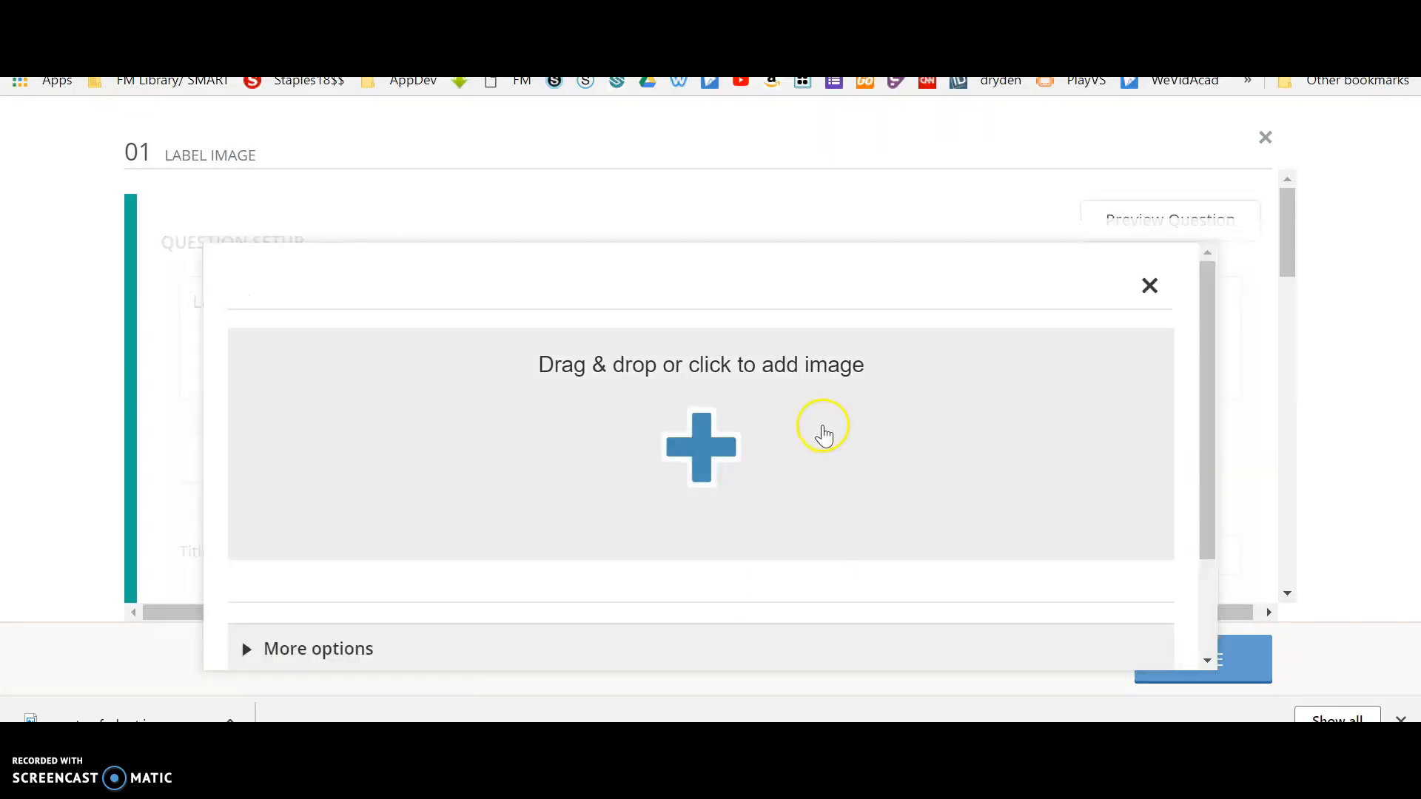
pyautogui.click(700, 422)
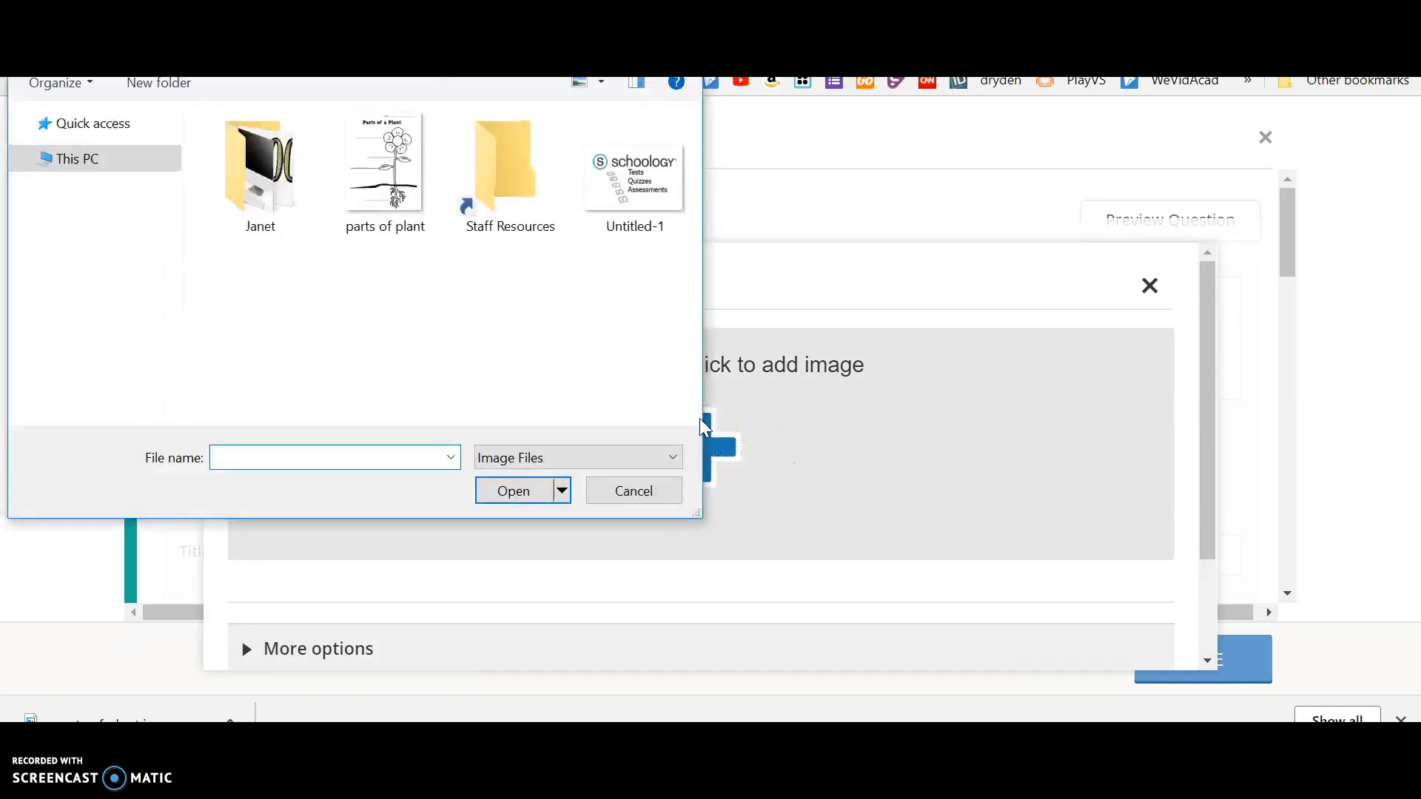
pyautogui.click(386, 215)
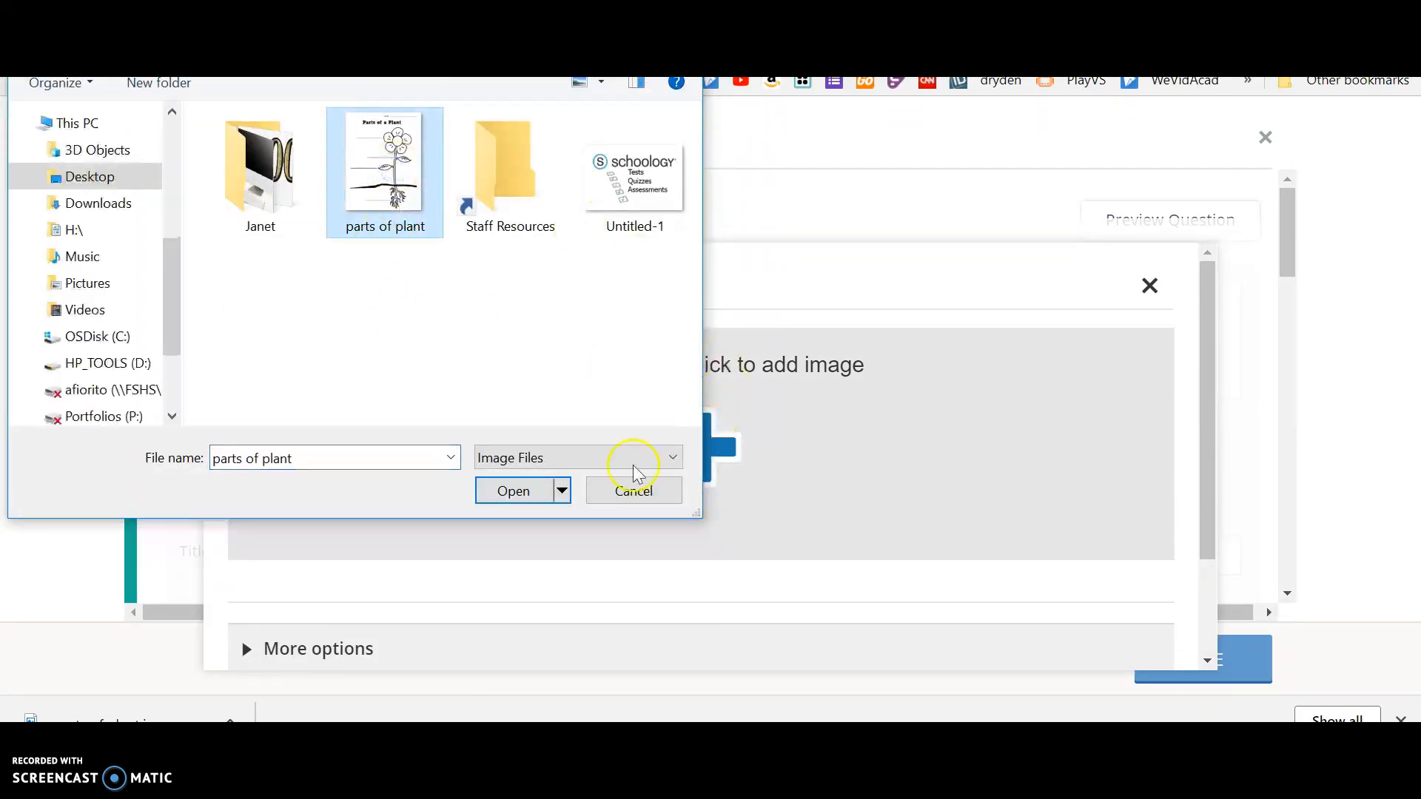
pyautogui.click(523, 493)
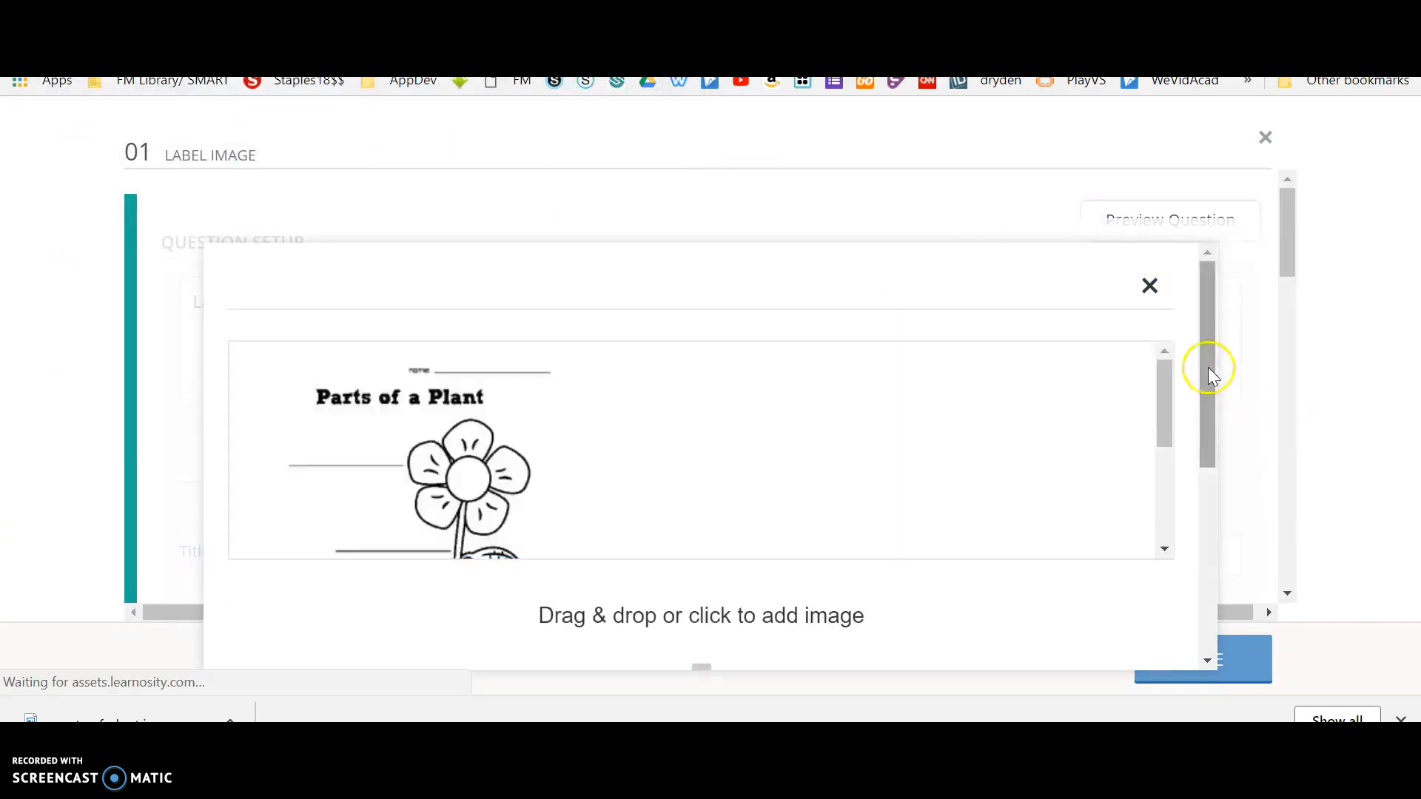
pyautogui.moveTo(1208, 367); pyautogui.dragTo(1208, 571)
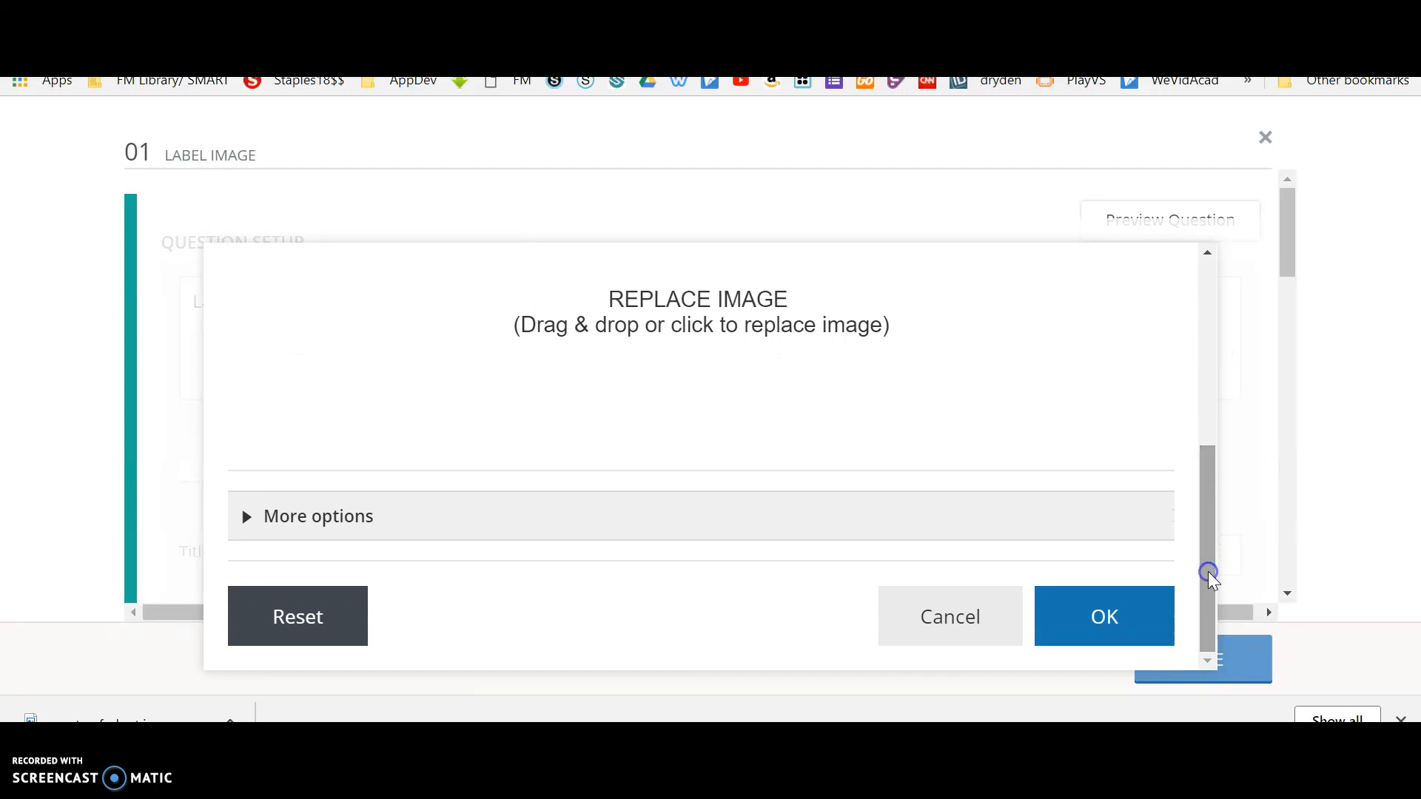
pyautogui.click(1100, 635)
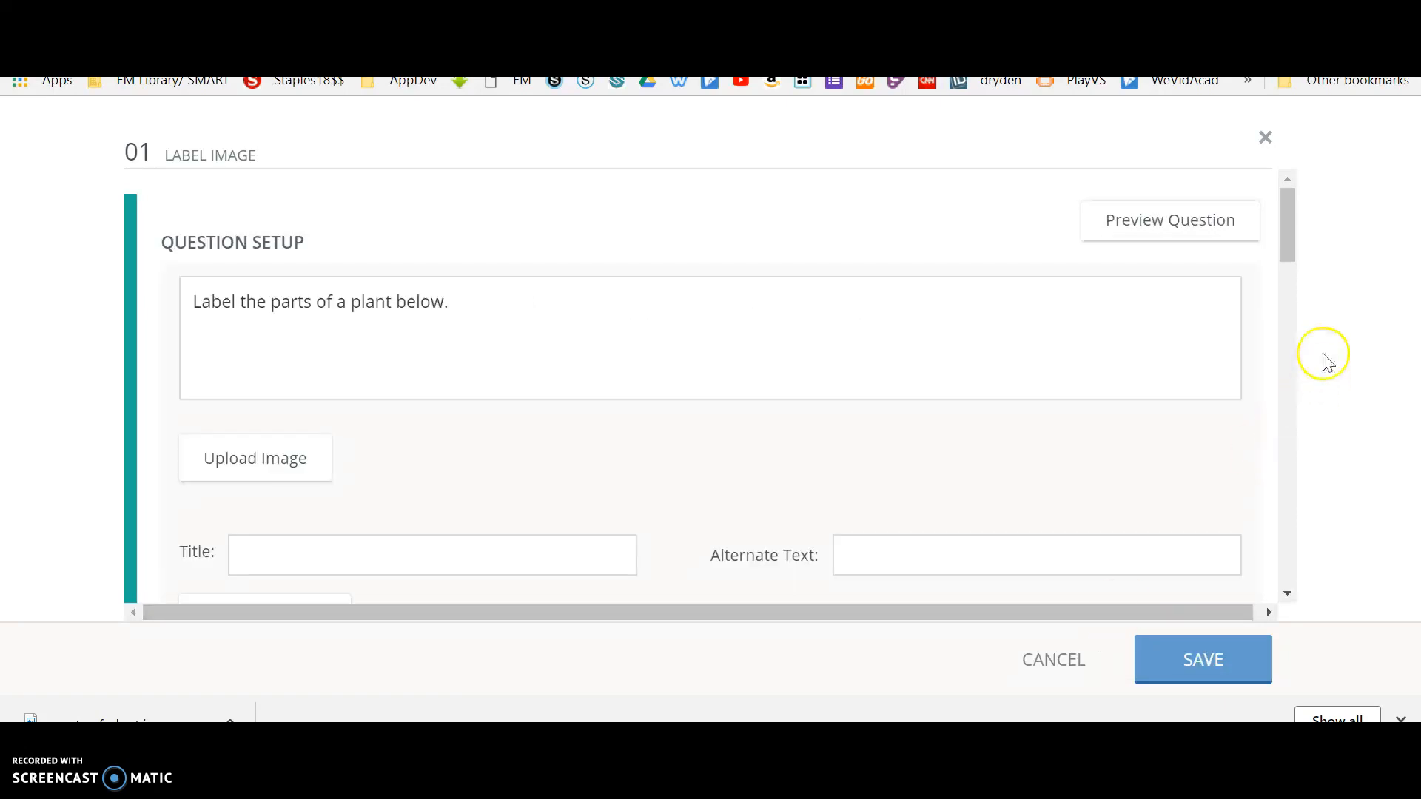
# Give the uploaded image the title "Parts of a Plant" and check the blank label lines across the whole picture.
pyautogui.moveTo(1290, 209); pyautogui.dragTo(1294, 257)
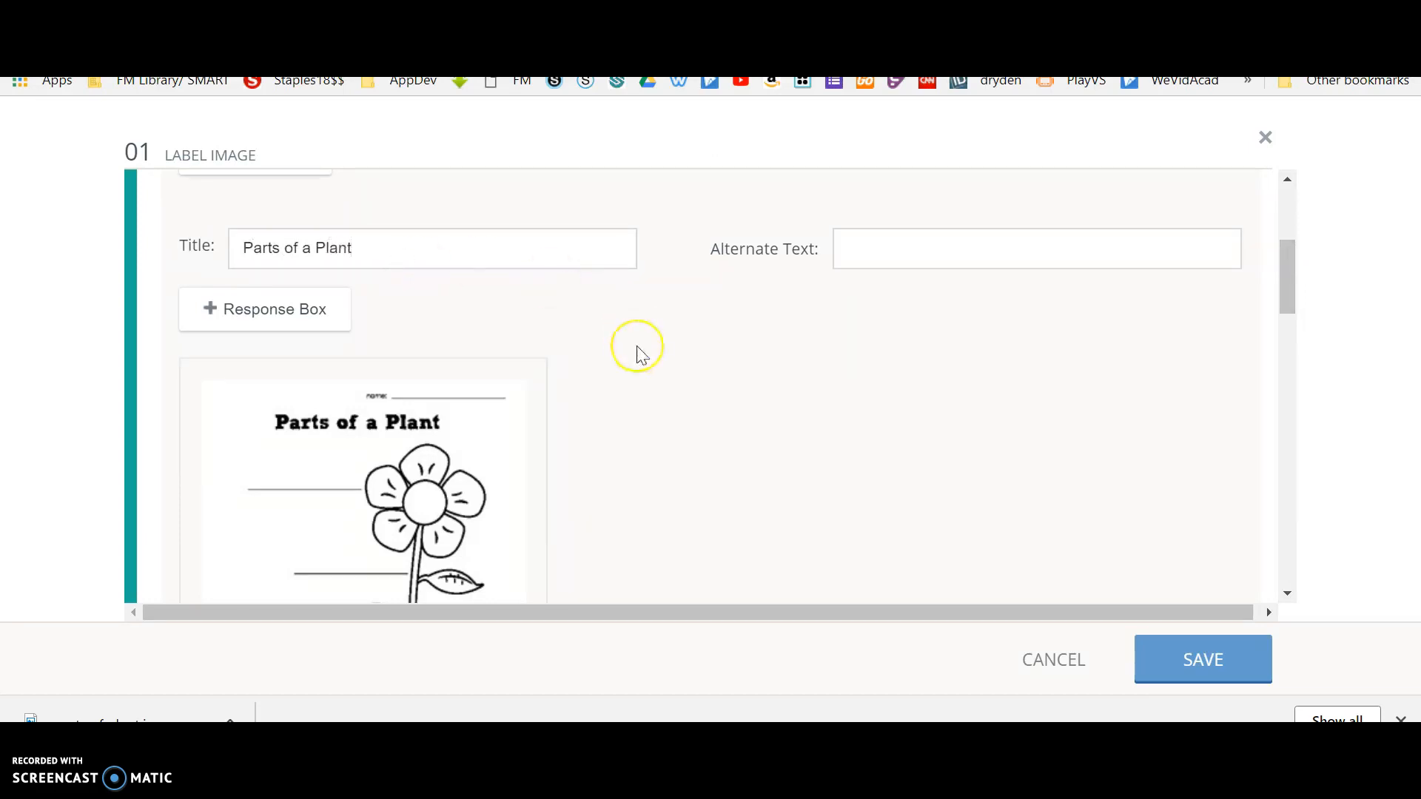
pyautogui.scroll(-4, 637, 354)
pyautogui.scroll(-2, 642, 356)
pyautogui.scroll(5, 642, 355)
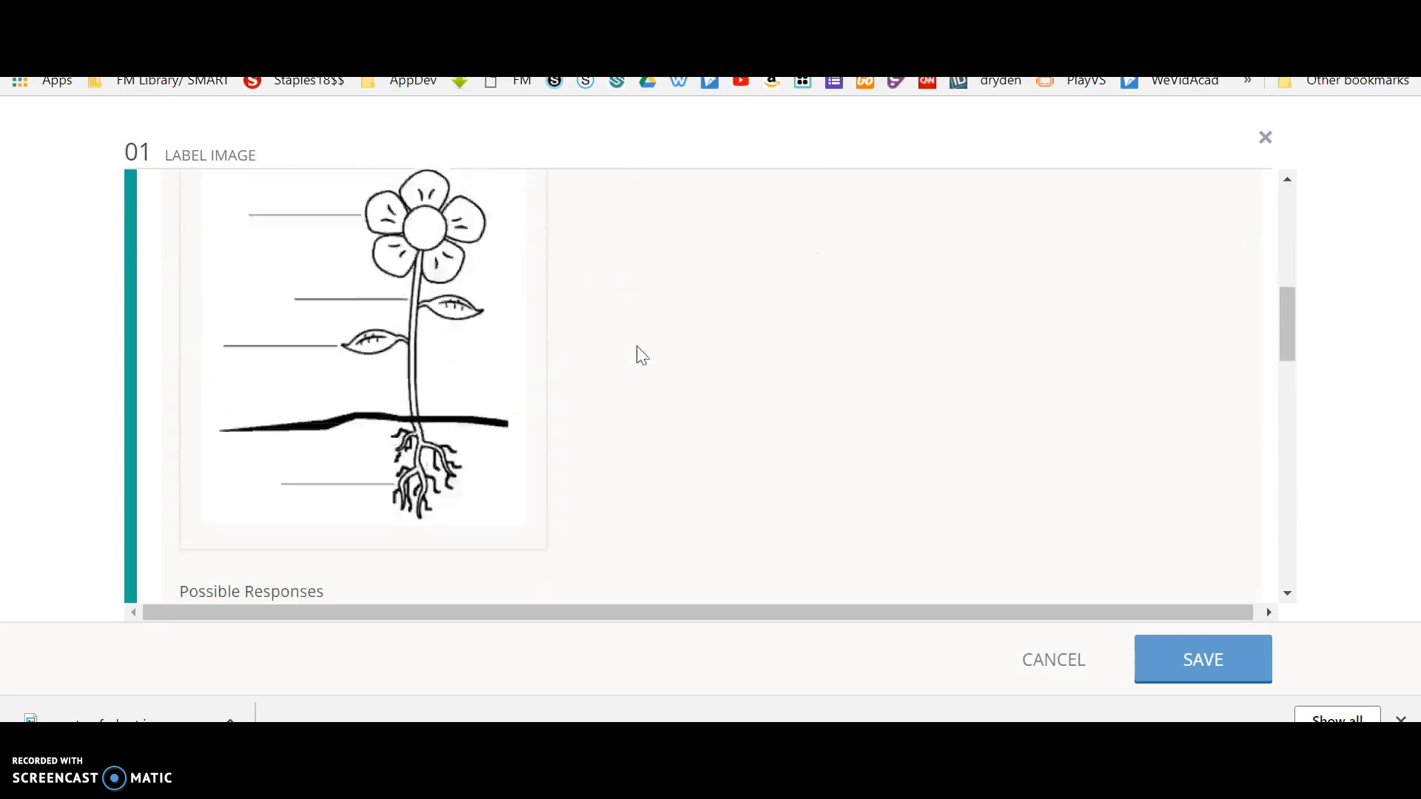
pyautogui.scroll(1, 641, 355)
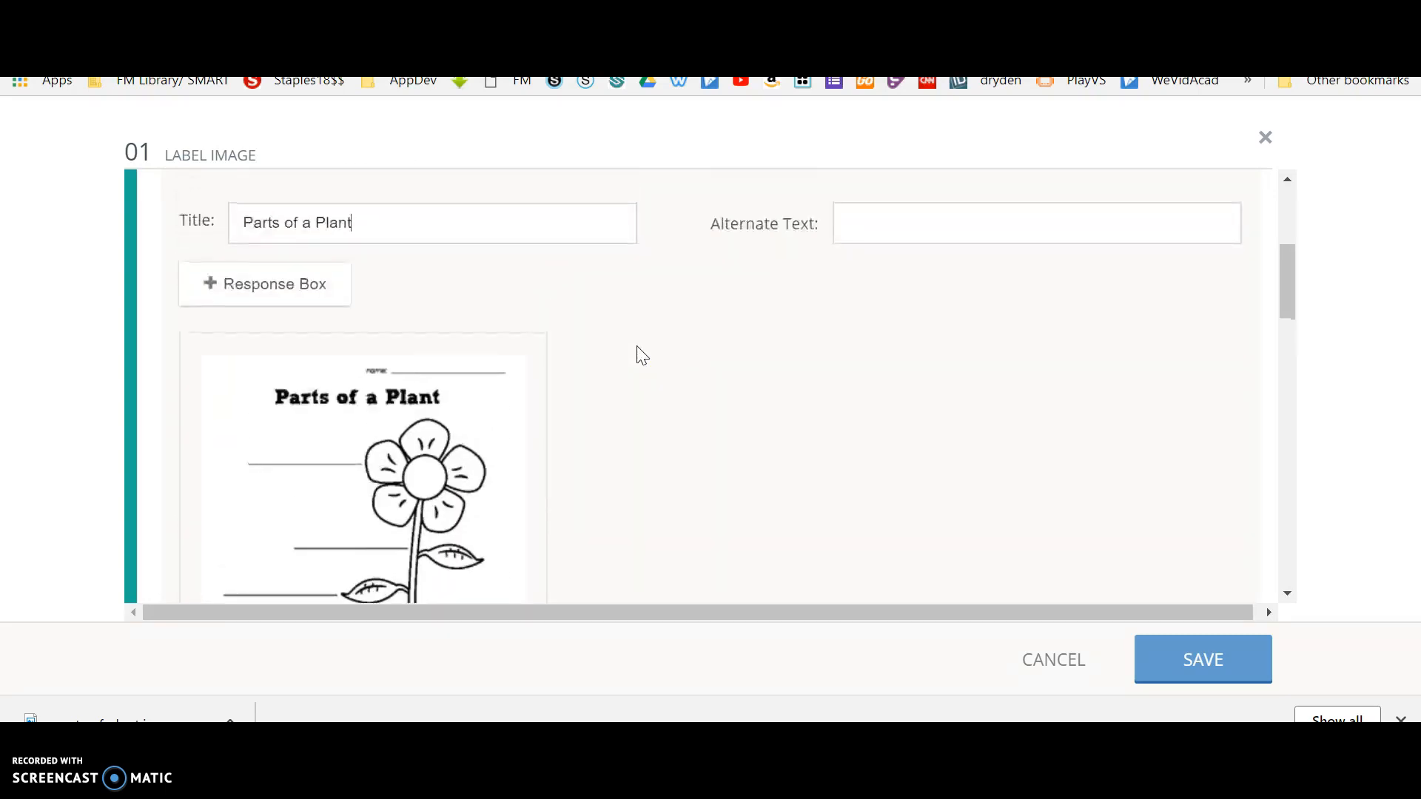
# Add five response boxes to the plant image and place the first three near the flower, stem and leaf lines.
pyautogui.click(230, 287)
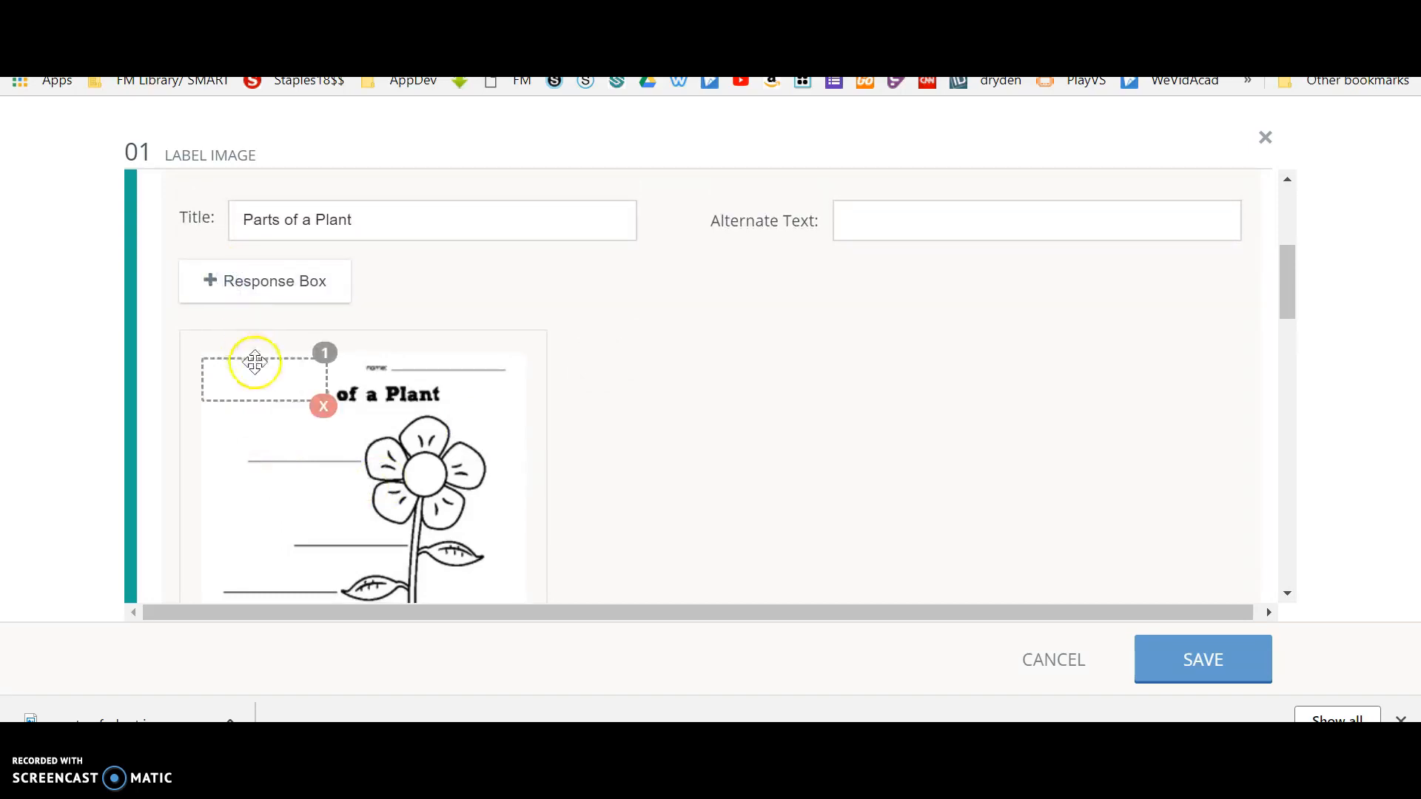
pyautogui.moveTo(268, 375); pyautogui.dragTo(298, 442)
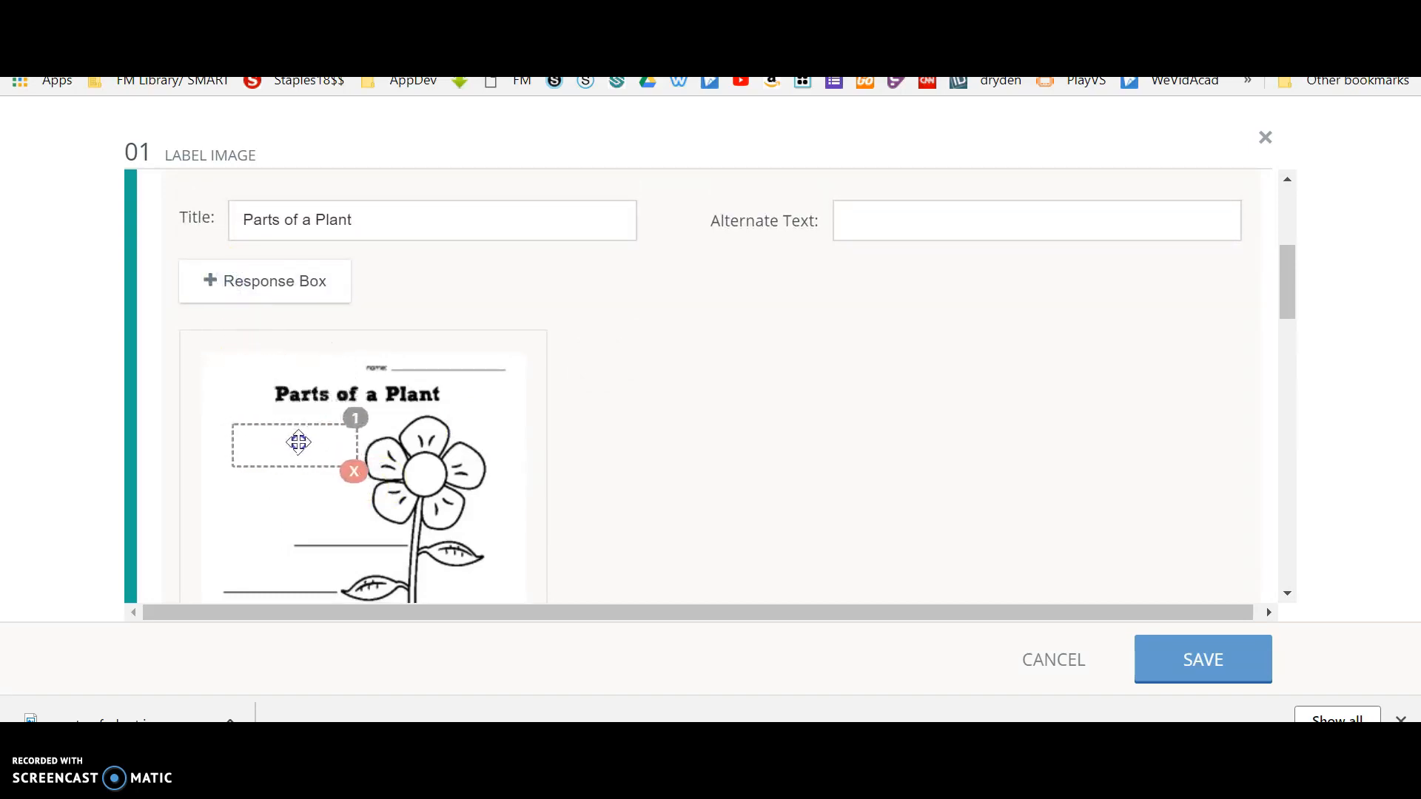
pyautogui.doubleClick(253, 292)
pyautogui.moveTo(450, 393); pyautogui.dragTo(304, 581)
pyautogui.moveTo(377, 371); pyautogui.dragTo(333, 513)
pyautogui.doubleClick(287, 279)
pyautogui.moveTo(536, 380); pyautogui.dragTo(437, 508)
# Move the fourth response box beside the roots and delete the first two response boxes.
pyautogui.scroll(-1, 820, 491)
pyautogui.scroll(-4, 820, 491)
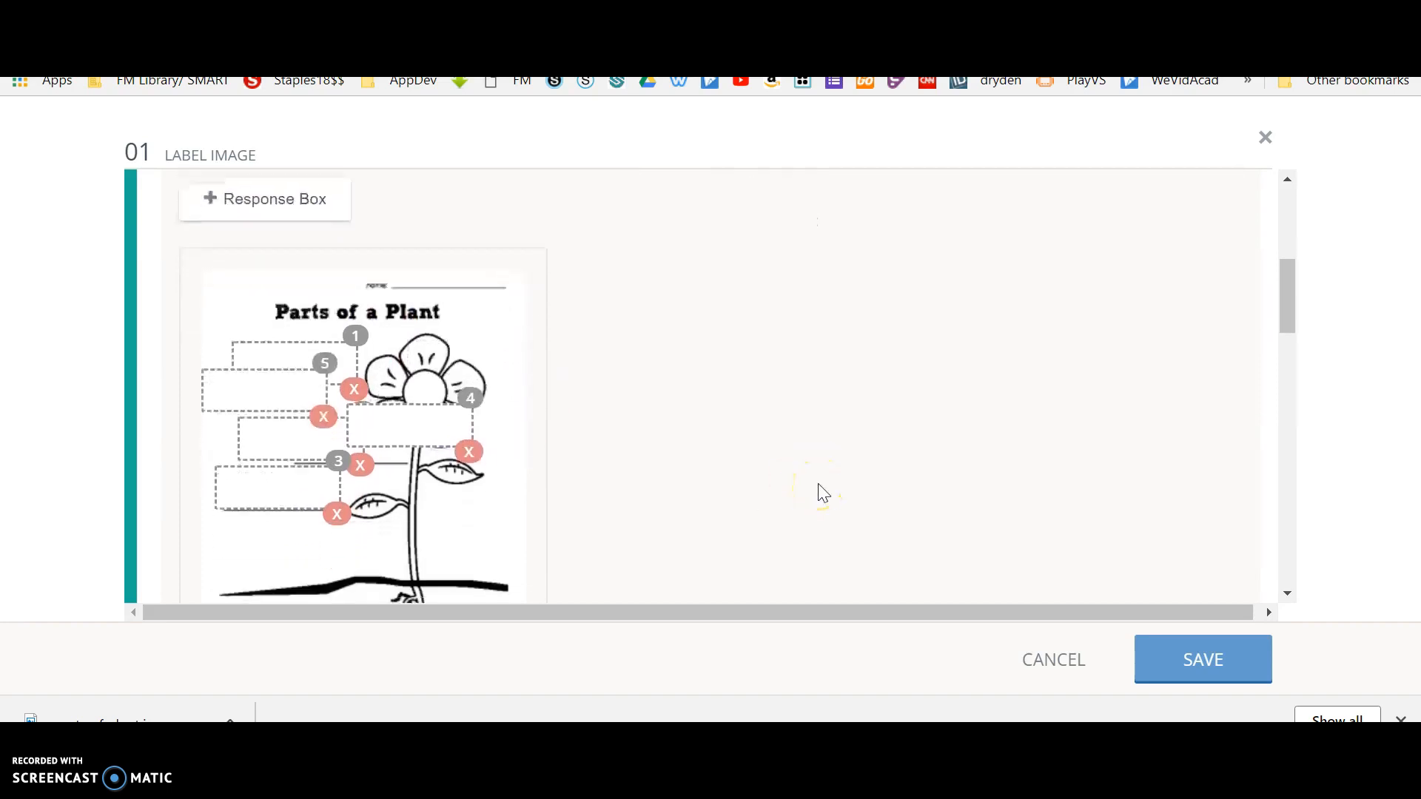
pyautogui.click(392, 200)
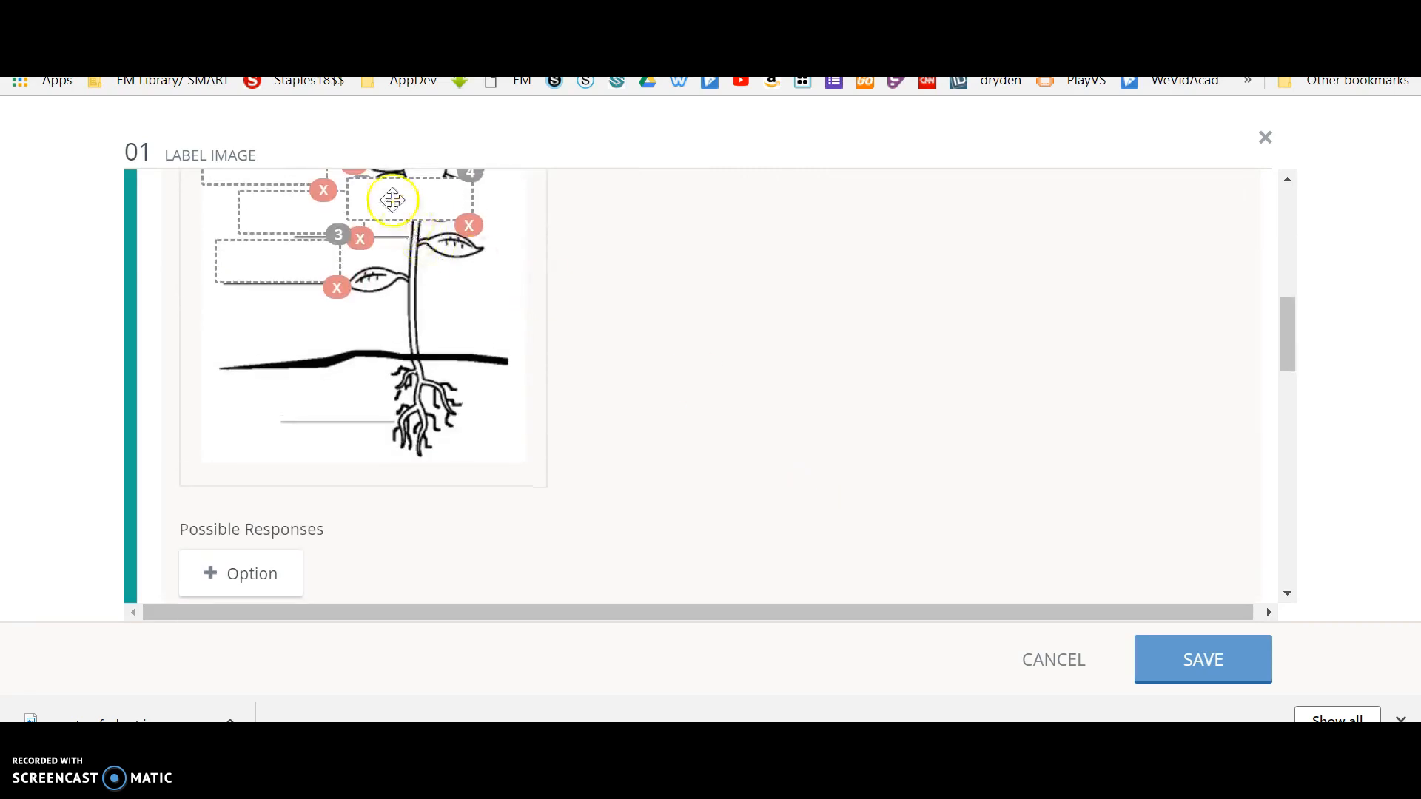
pyautogui.moveTo(387, 193); pyautogui.dragTo(290, 390)
pyautogui.moveTo(1287, 354); pyautogui.dragTo(1282, 324)
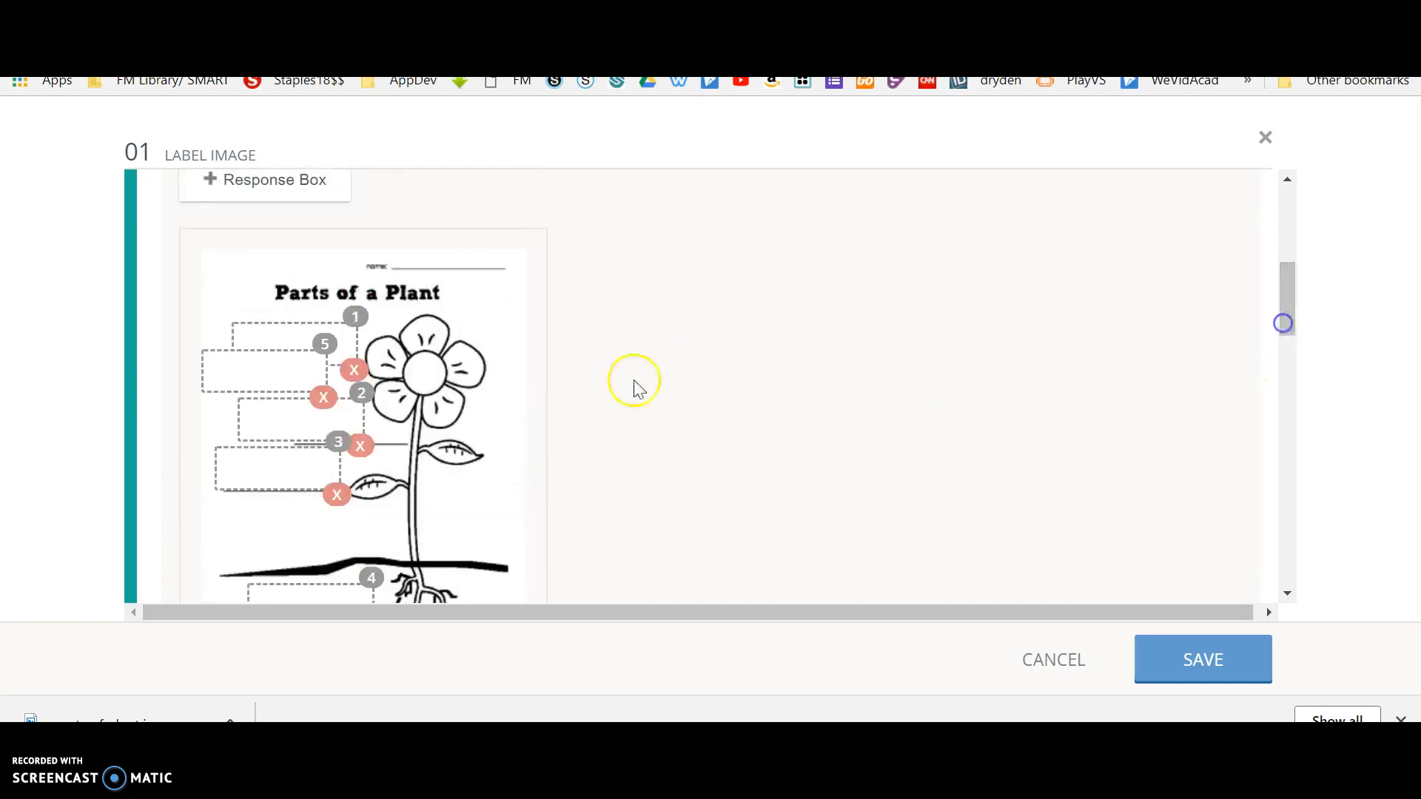
pyautogui.click(354, 370)
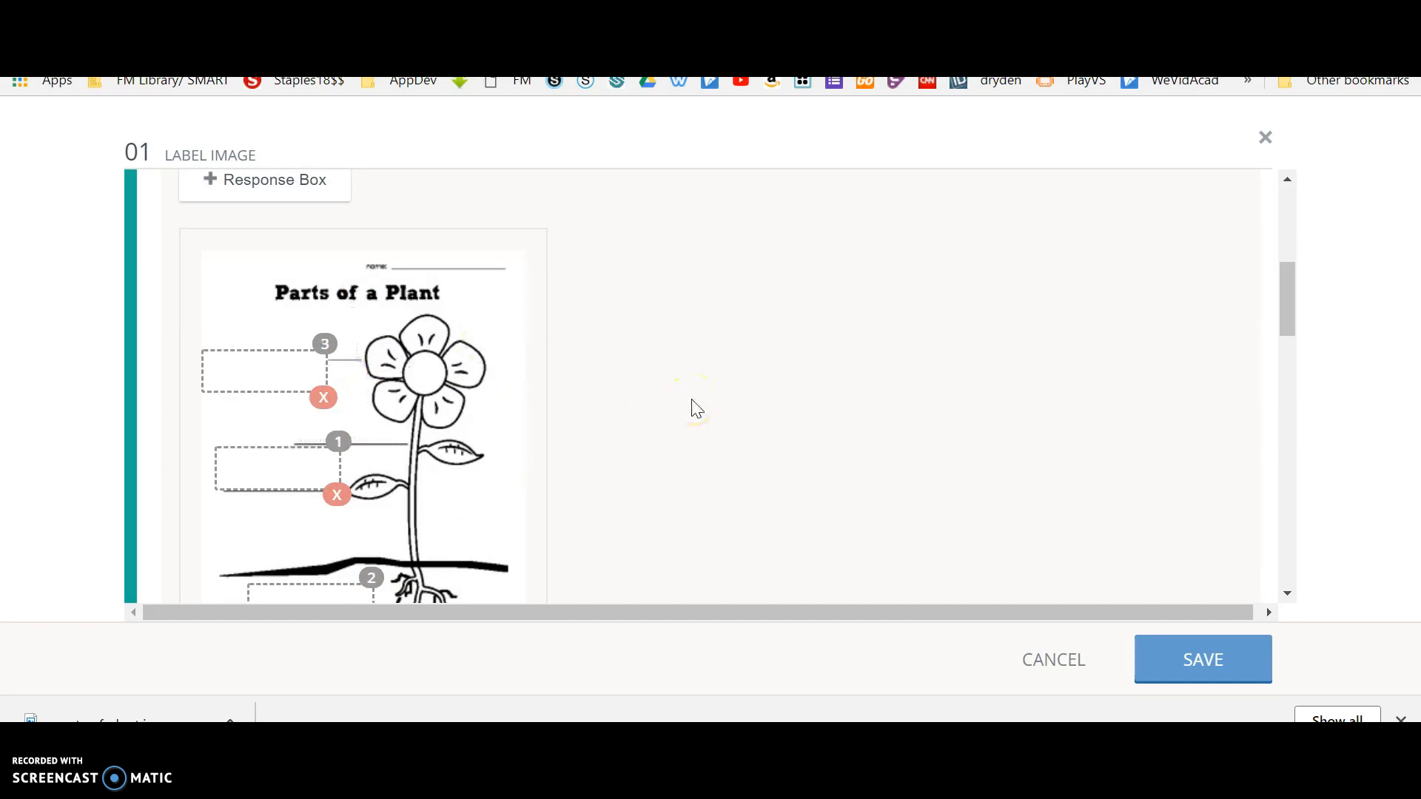
# Rearrange the three remaining response boxes in numerical order on the flower, stem and leaf lines.
pyautogui.moveTo(295, 371); pyautogui.dragTo(446, 499)
pyautogui.moveTo(312, 468); pyautogui.dragTo(320, 335)
pyautogui.moveTo(304, 592); pyautogui.dragTo(307, 411)
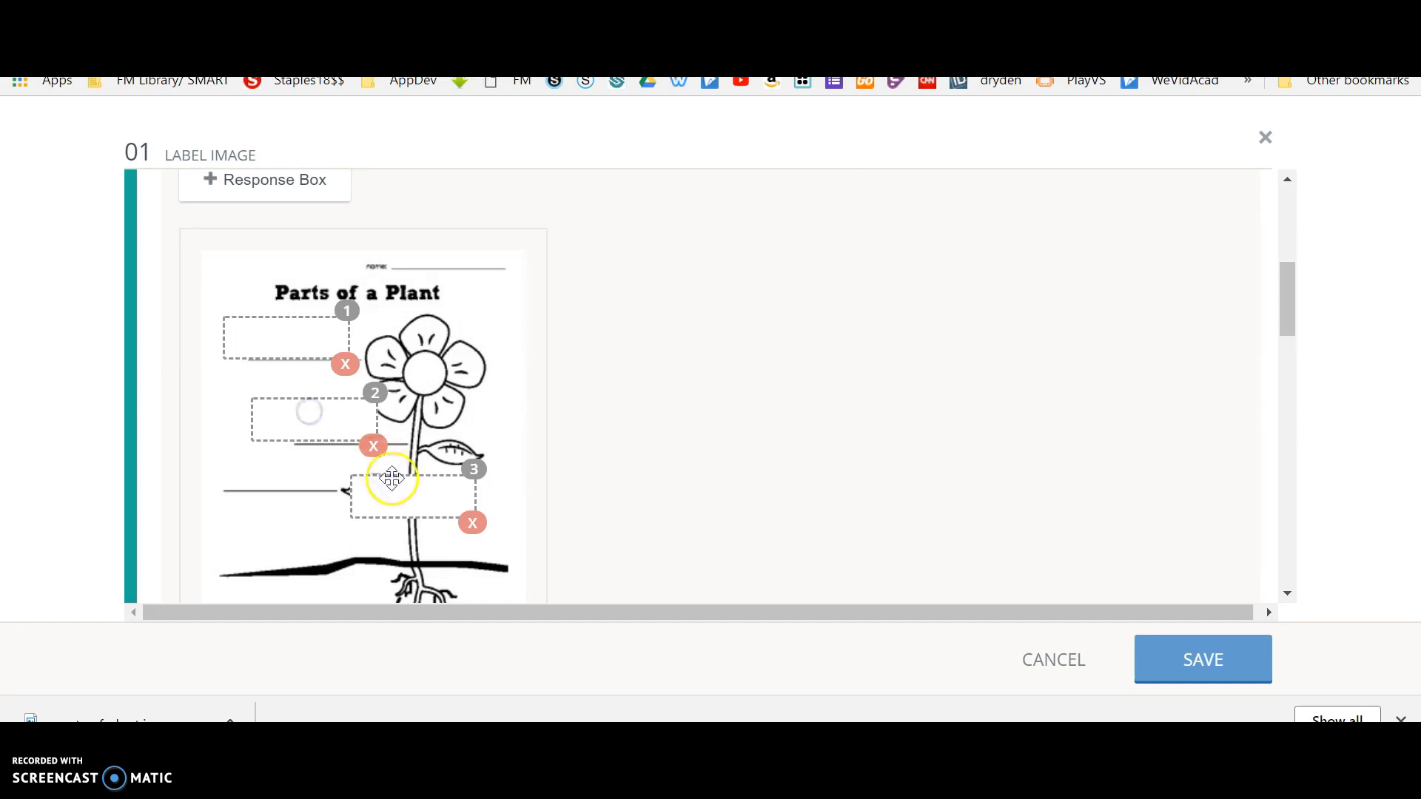
pyautogui.moveTo(414, 497); pyautogui.dragTo(252, 469)
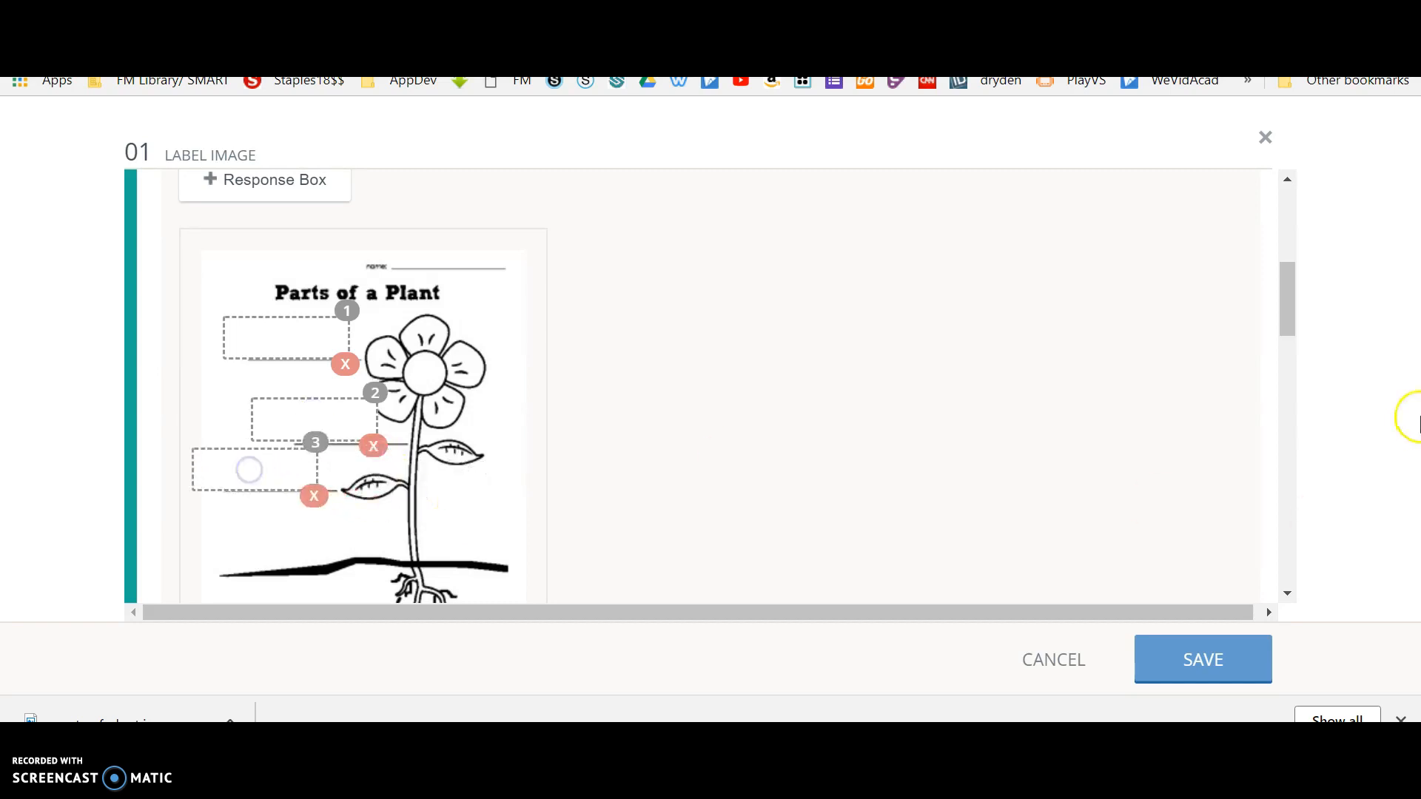
# Add a fourth response box and place it on the blank line beside the roots.
pyautogui.moveTo(1280, 298)
pyautogui.mouseDown()
pyautogui.moveTo(1283, 323)
pyautogui.moveTo(1281, 292)
pyautogui.mouseUp()
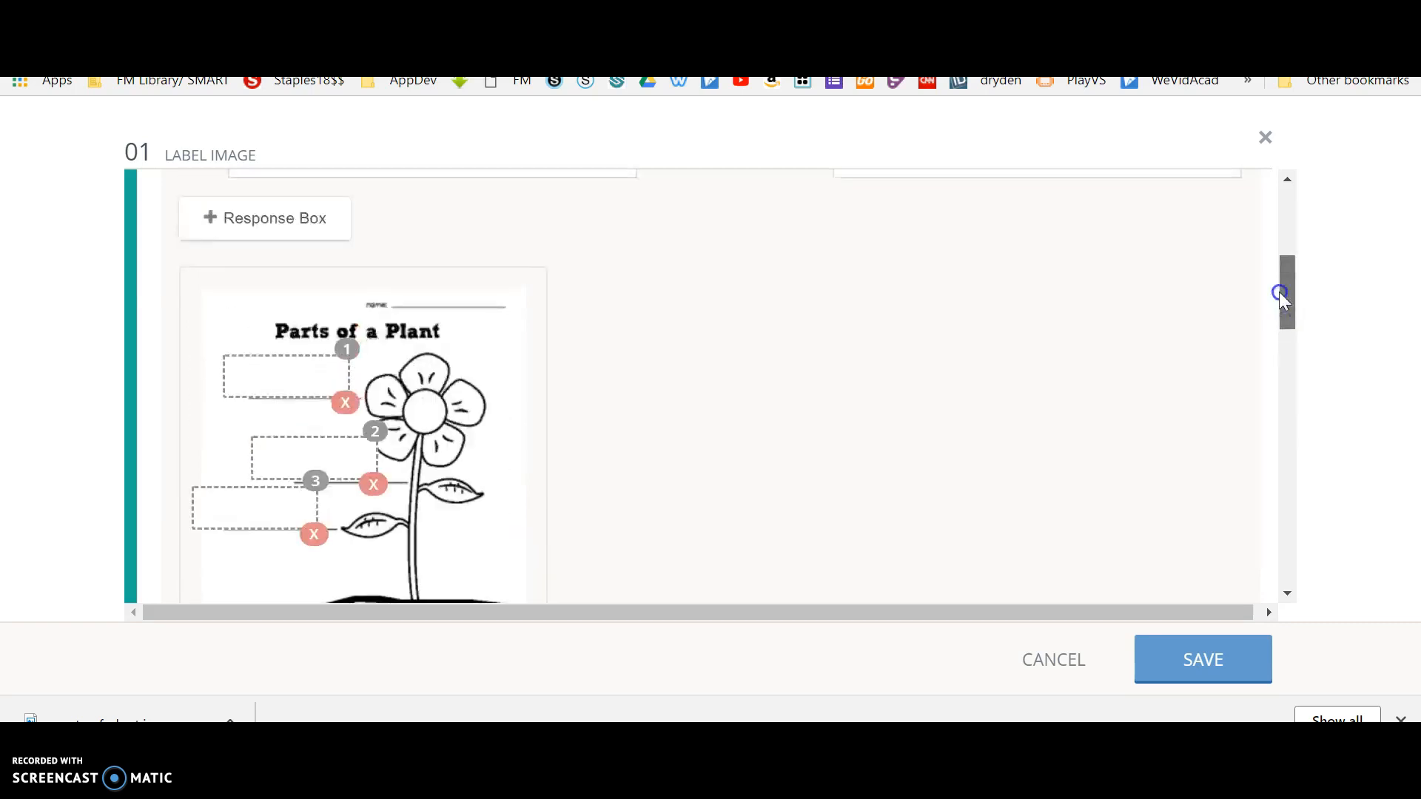
pyautogui.click(273, 222)
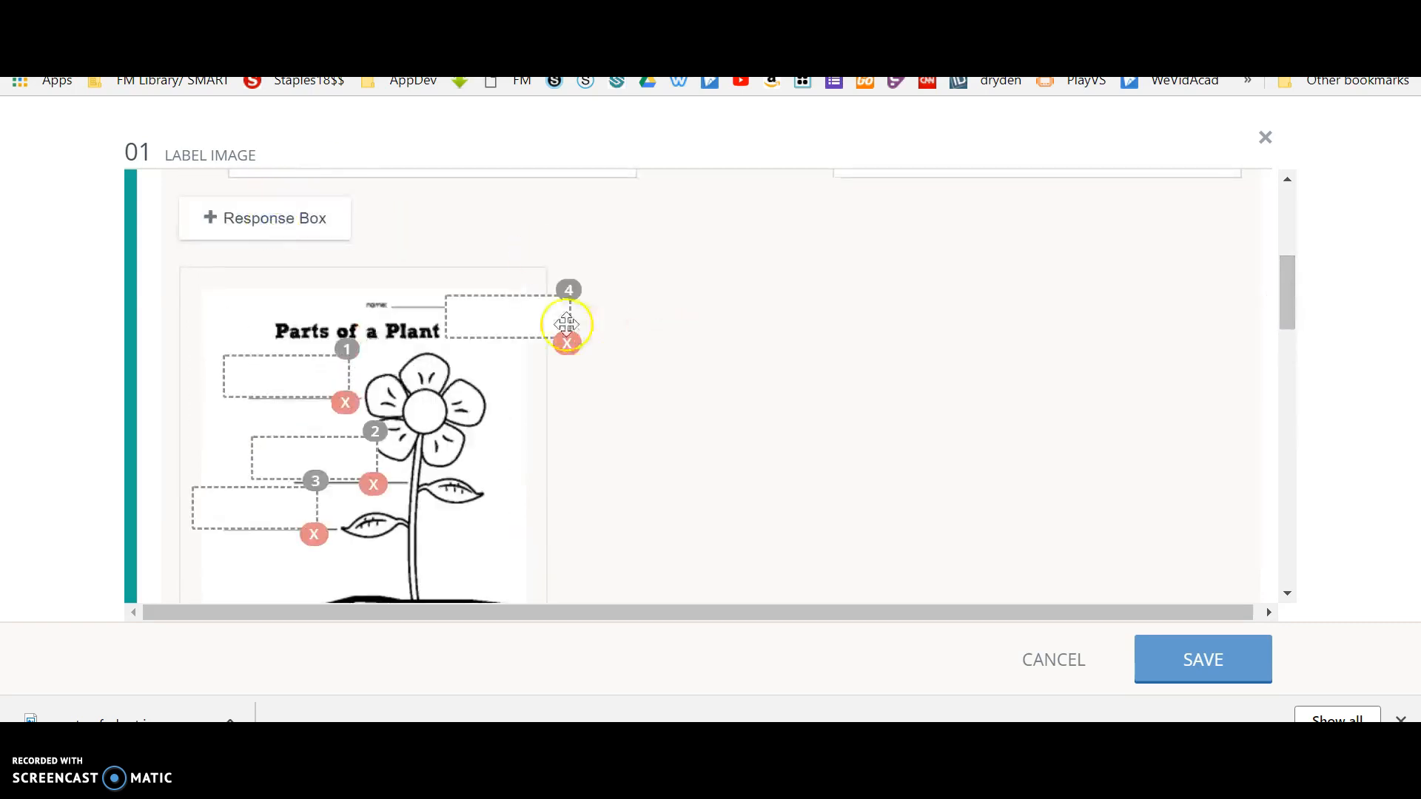
pyautogui.moveTo(516, 307); pyautogui.dragTo(317, 577)
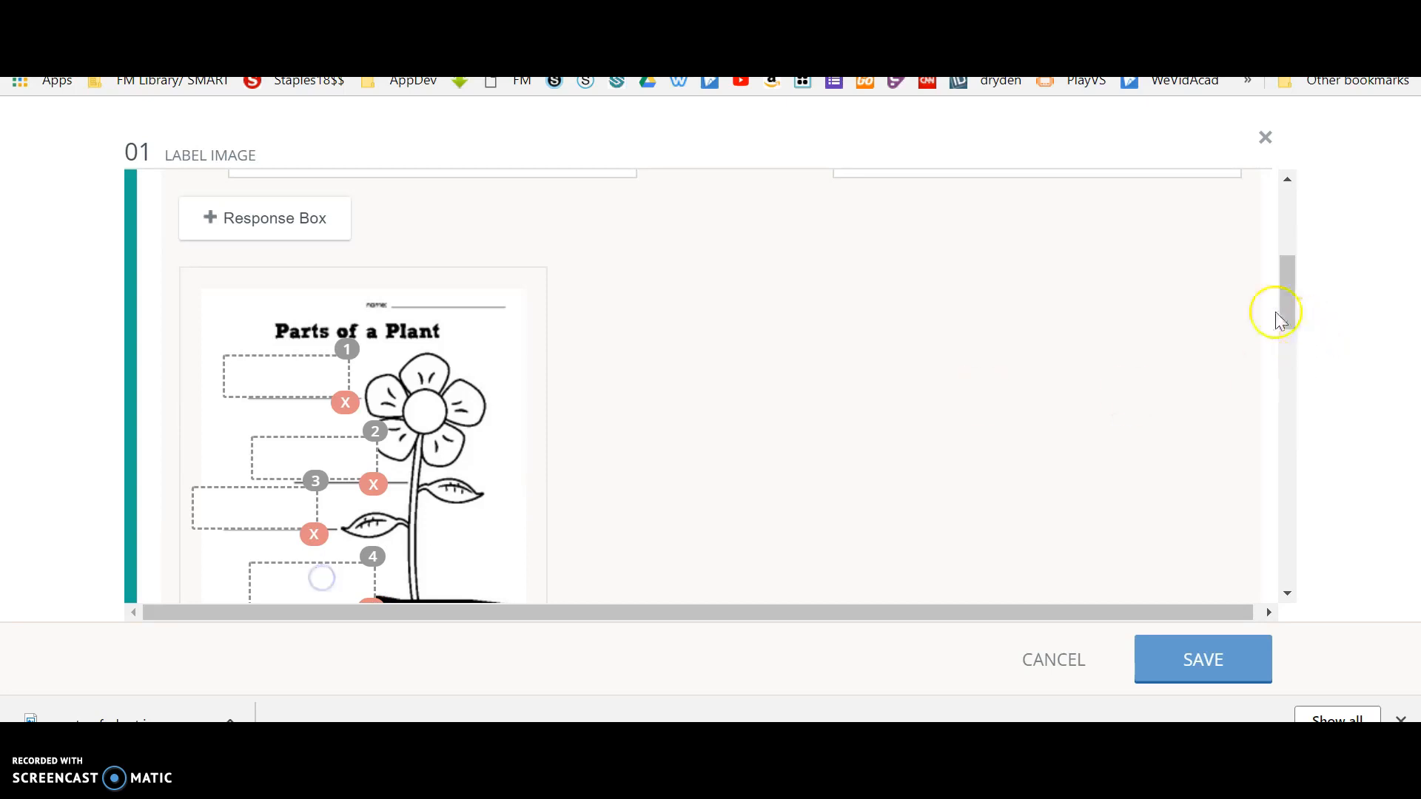
pyautogui.moveTo(1293, 304); pyautogui.dragTo(1289, 329)
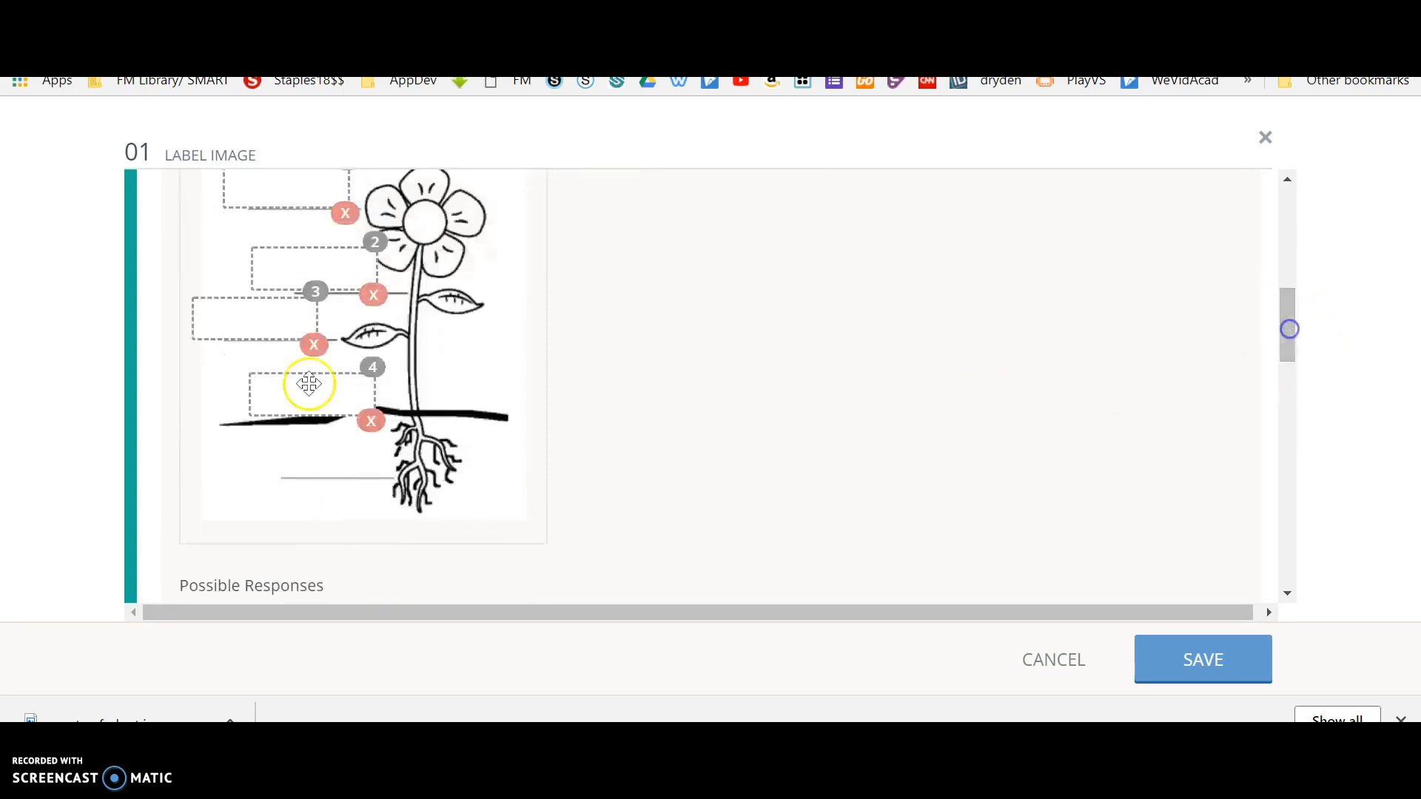
pyautogui.moveTo(311, 394); pyautogui.dragTo(327, 453)
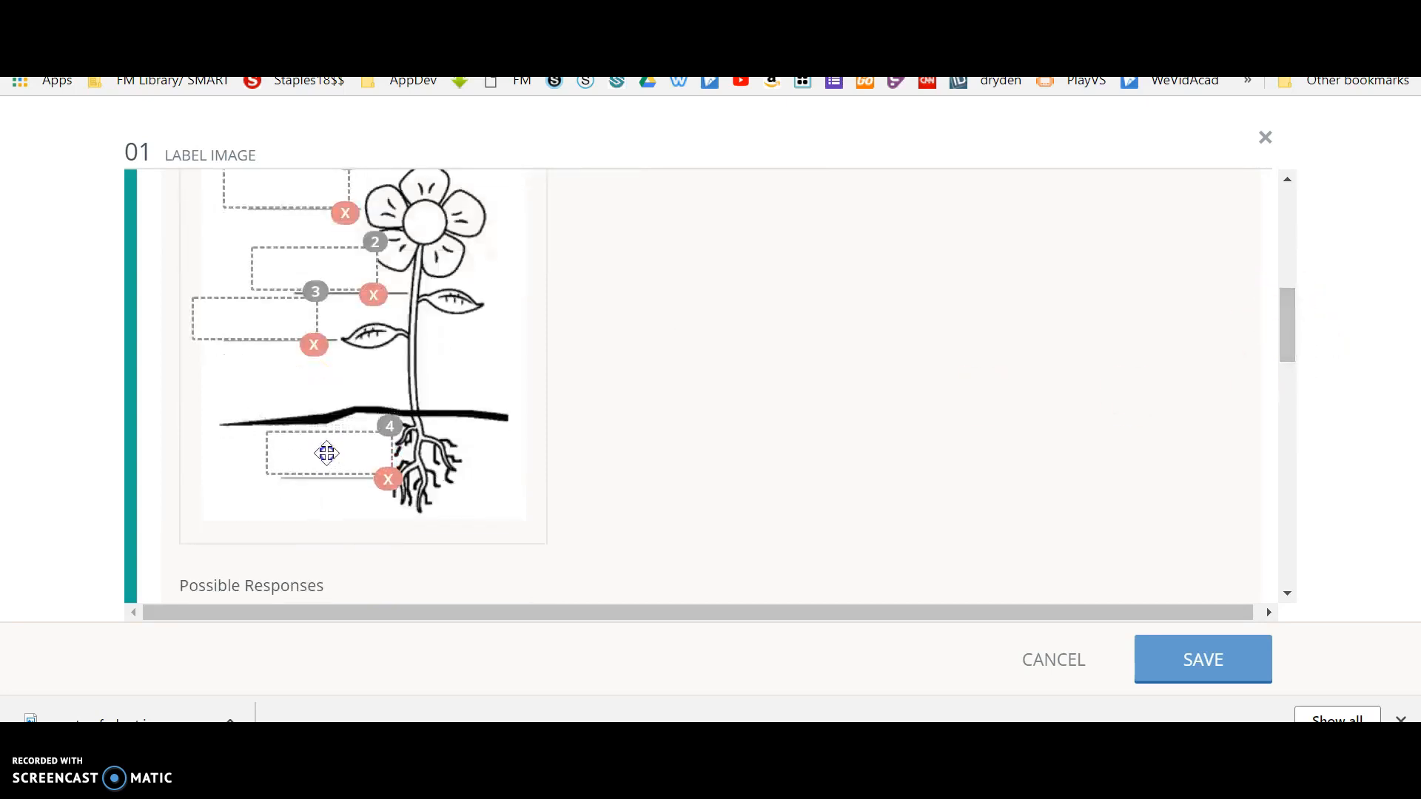
# Add "Flower" as the first possible response for the image labels.
pyautogui.moveTo(1287, 326); pyautogui.dragTo(1290, 385)
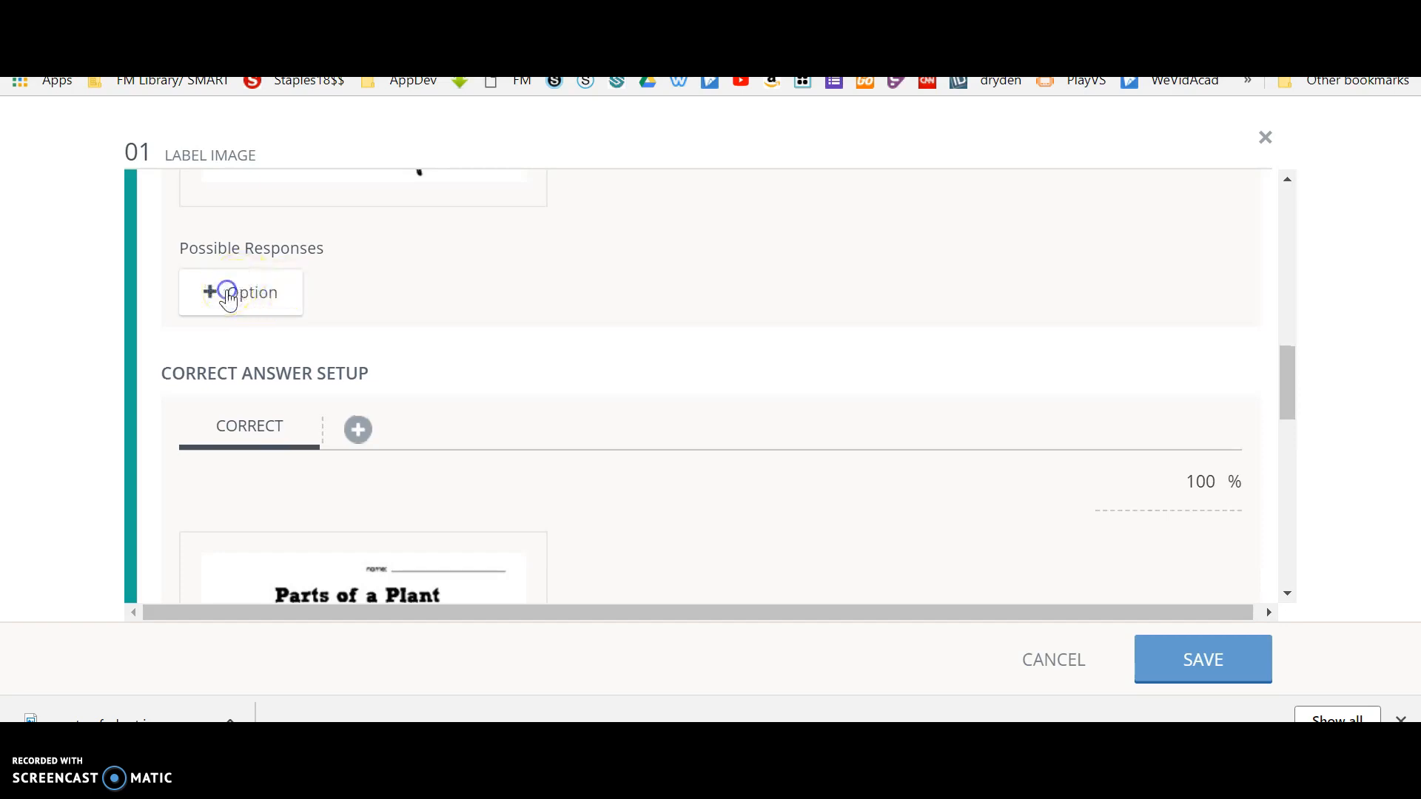
pyautogui.moveTo(1287, 380); pyautogui.dragTo(1268, 345)
pyautogui.click(209, 516)
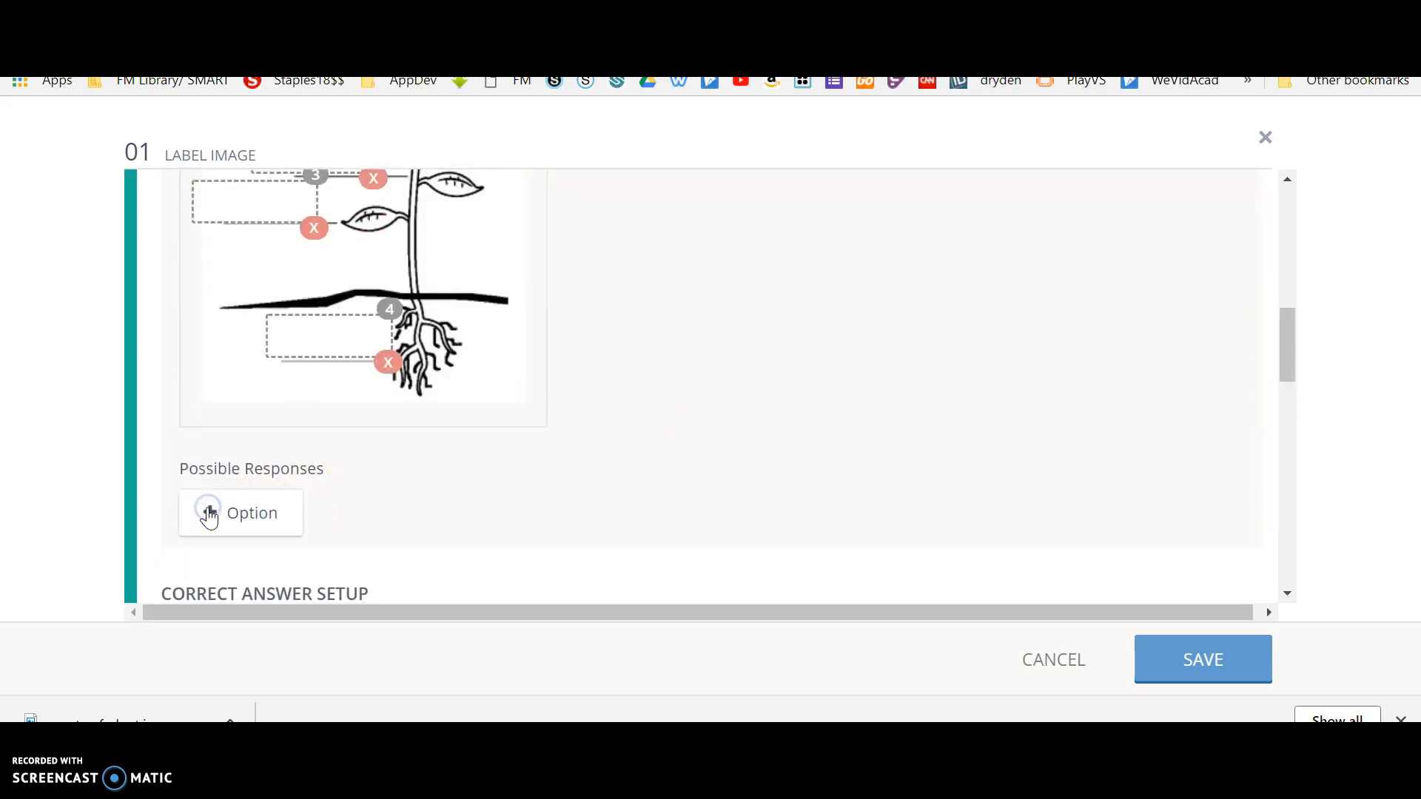
pyautogui.scroll(-1, 269, 444)
pyautogui.click(244, 444)
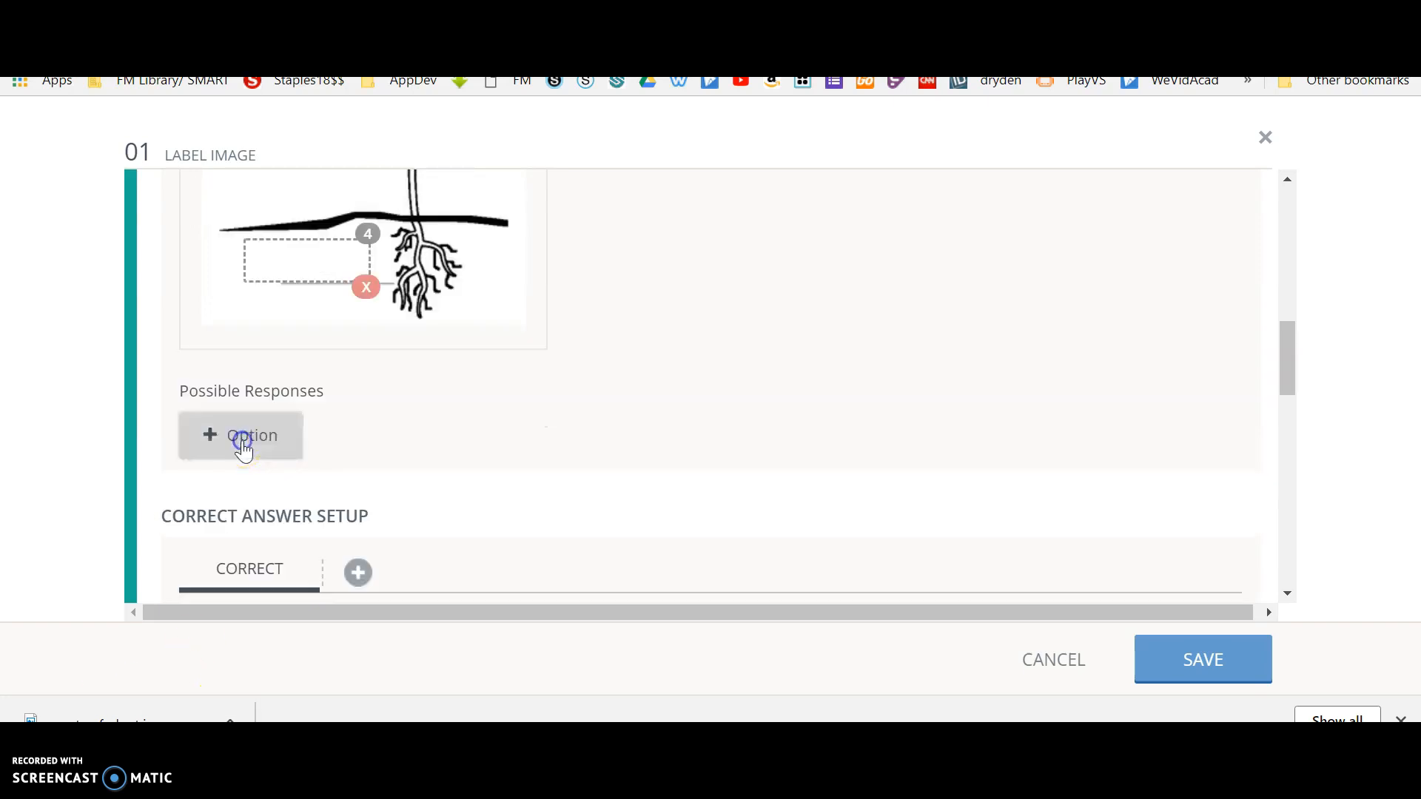
pyautogui.click(267, 431)
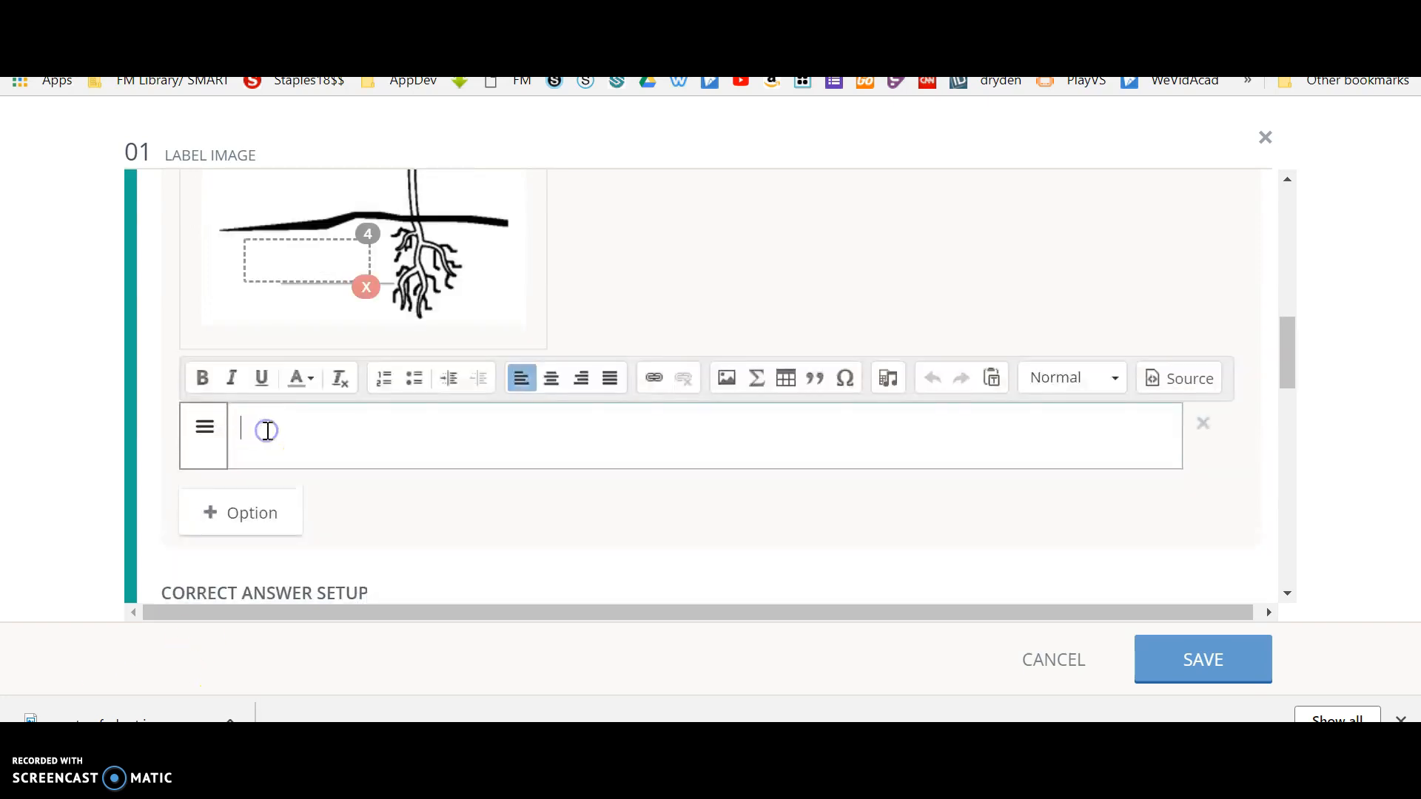
pyautogui.write('Flower')
# Add "Stem" as the second possible response and create a blank third one.
pyautogui.click(274, 514)
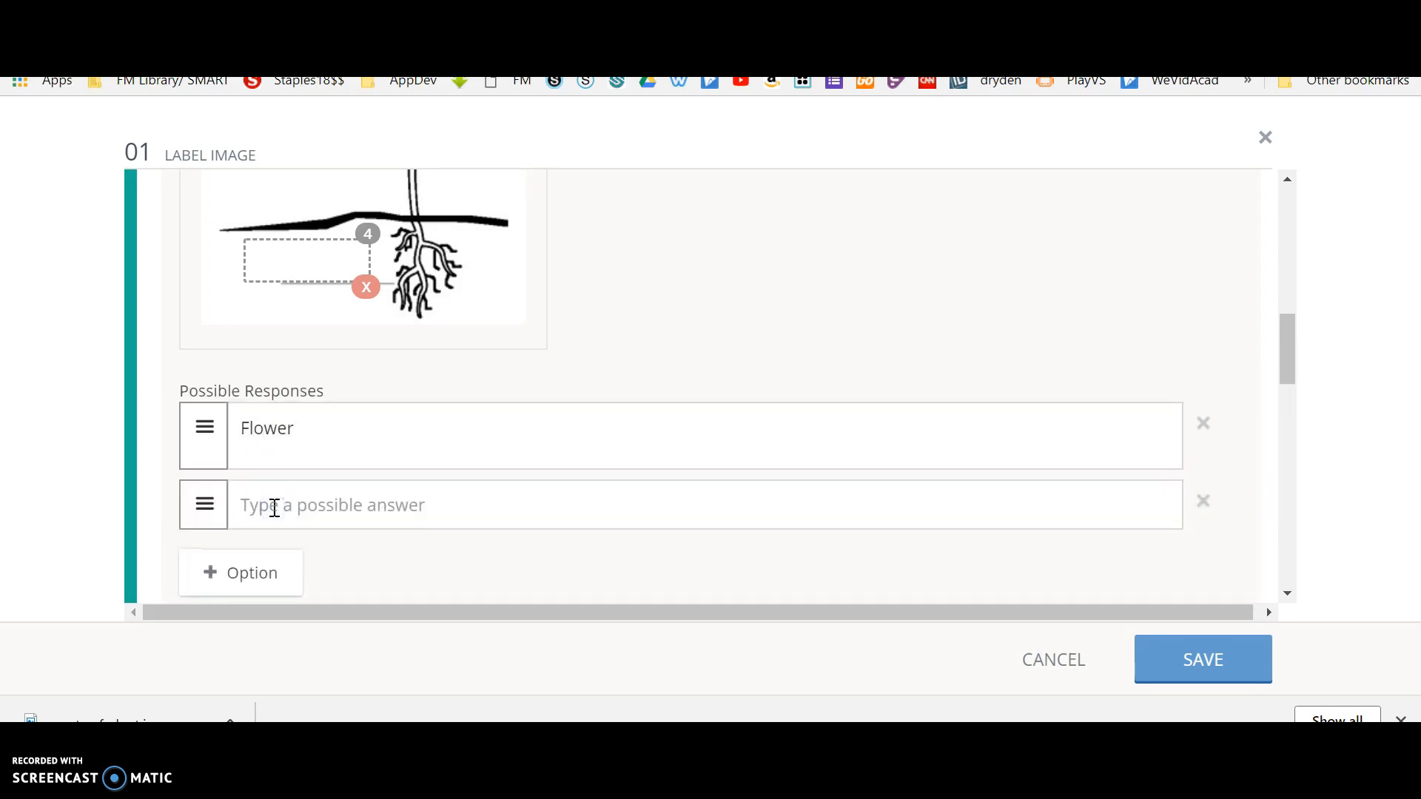
pyautogui.click(274, 508)
pyautogui.write('Stem')
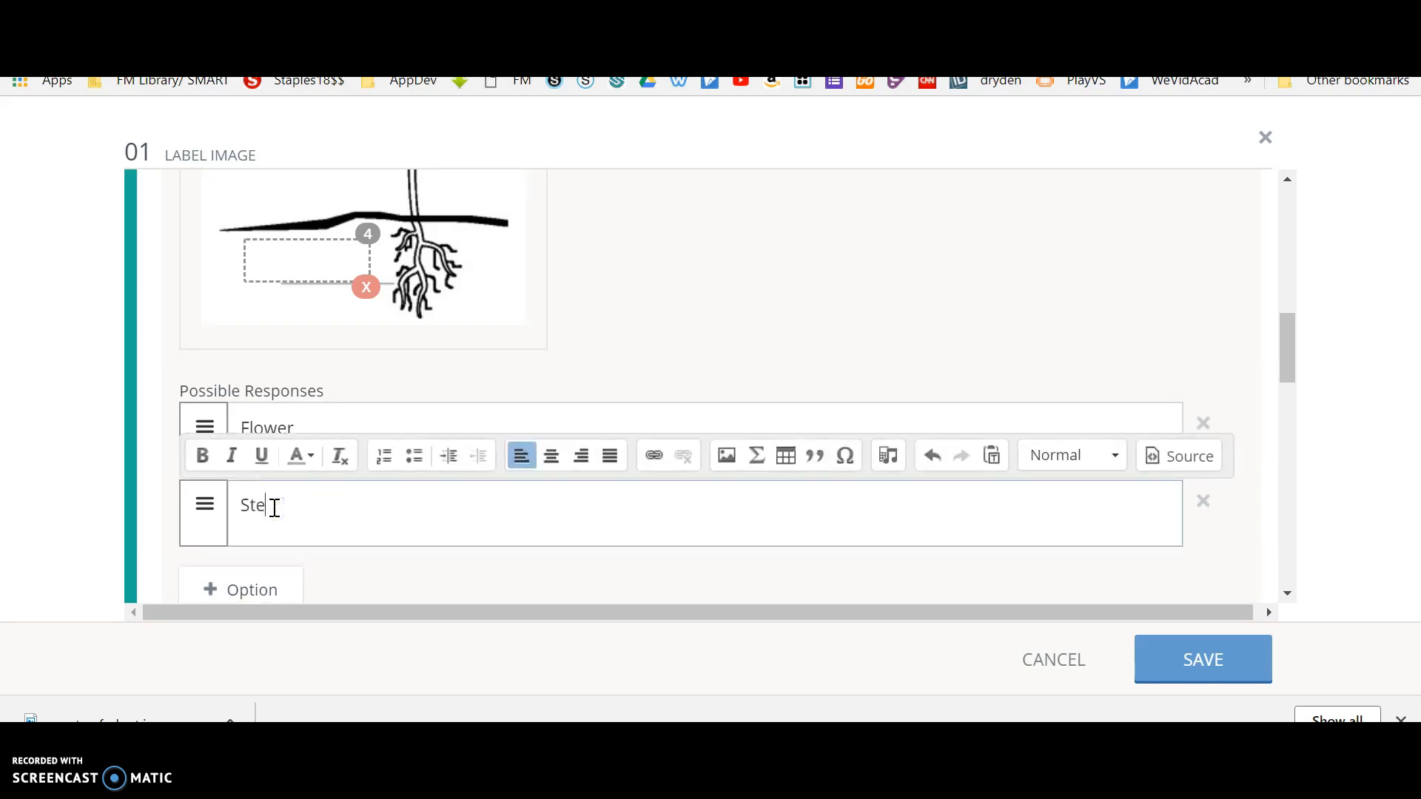
pyautogui.click(274, 592)
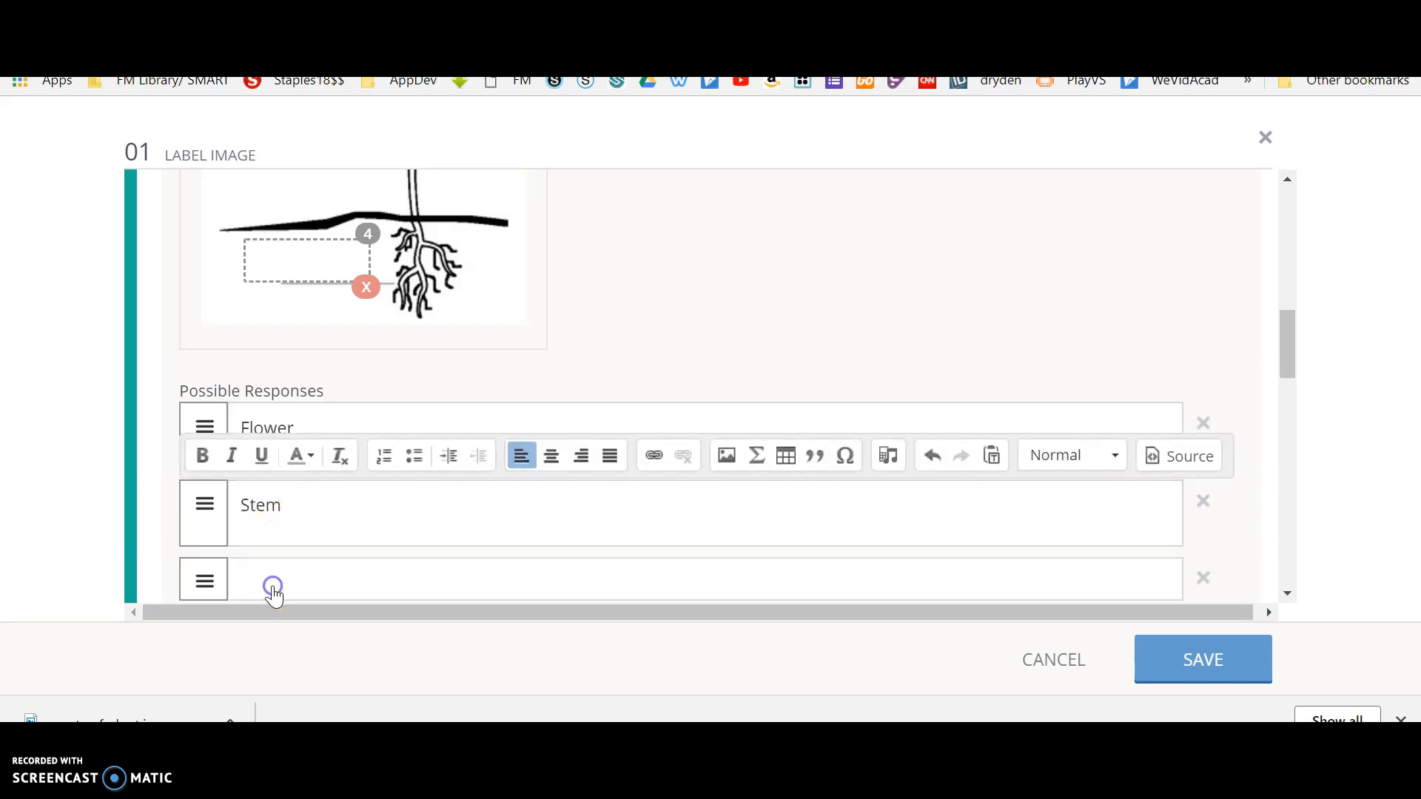
# Enter "Leaf" as the third possible response and "Root" as the fourth for the image labels.
pyautogui.click(274, 585)
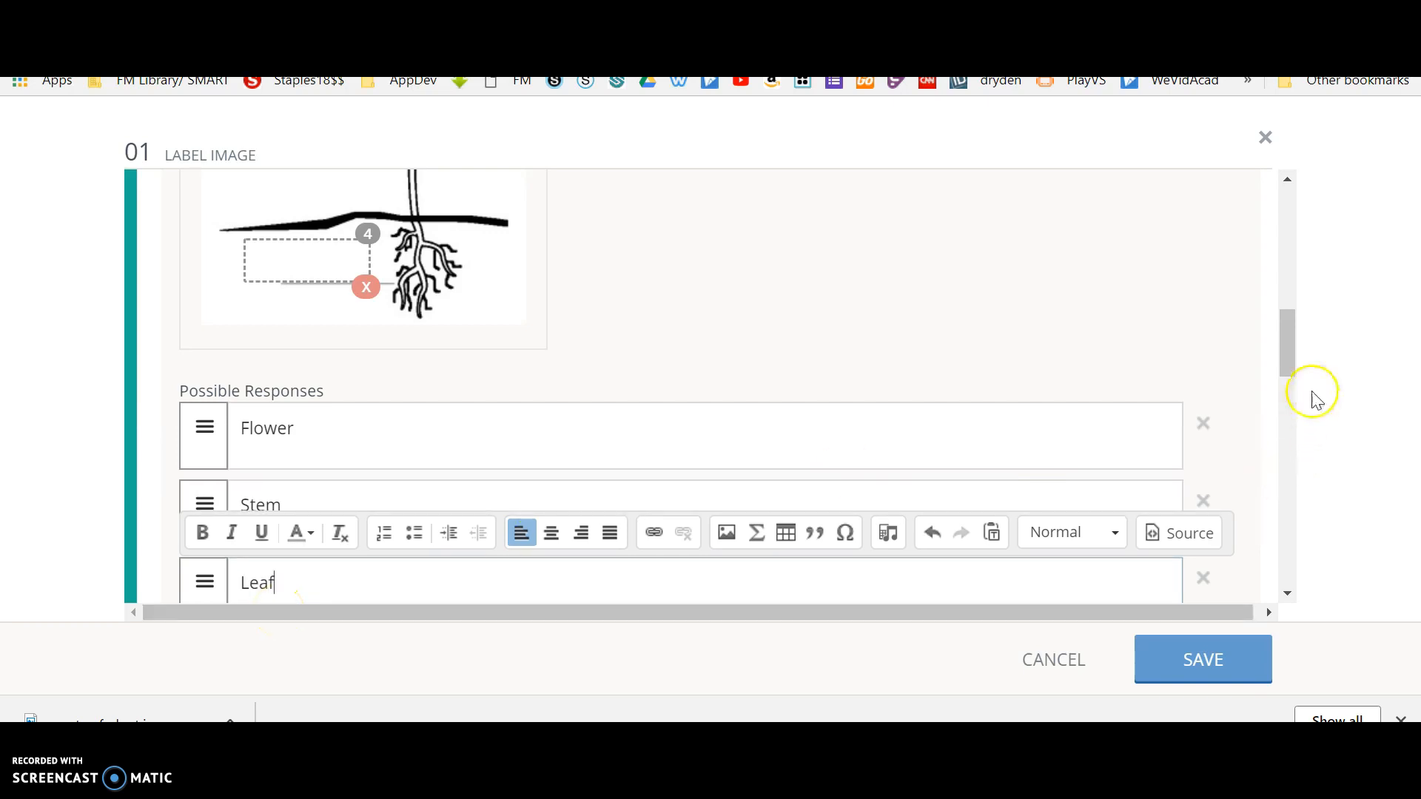
pyautogui.moveTo(1285, 342); pyautogui.dragTo(1286, 375)
pyautogui.click(279, 480)
pyautogui.click(281, 467)
pyautogui.write('Rp')
pyautogui.write('oot')
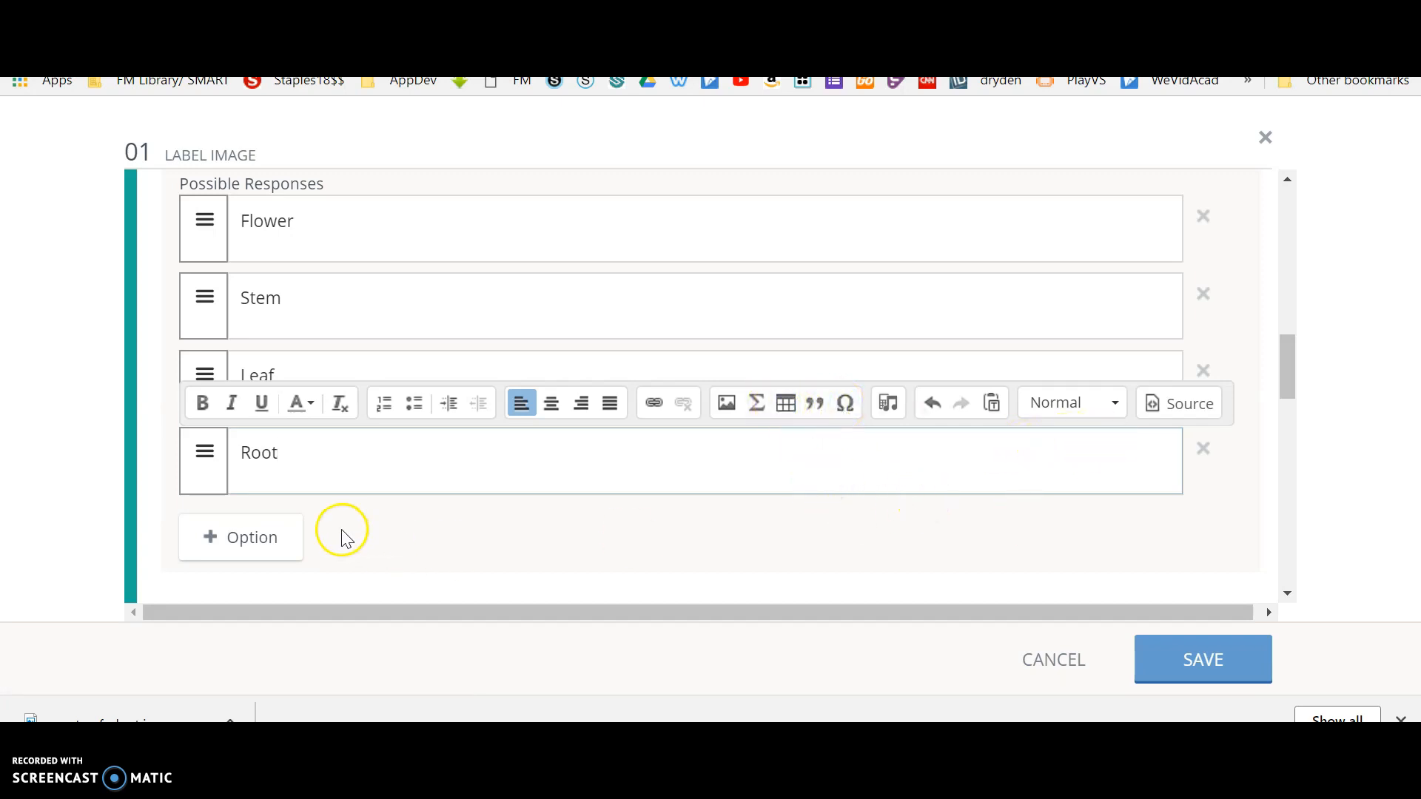
# Add a fifth possible response reading "Trunk" as a distractor.
pyautogui.click(276, 545)
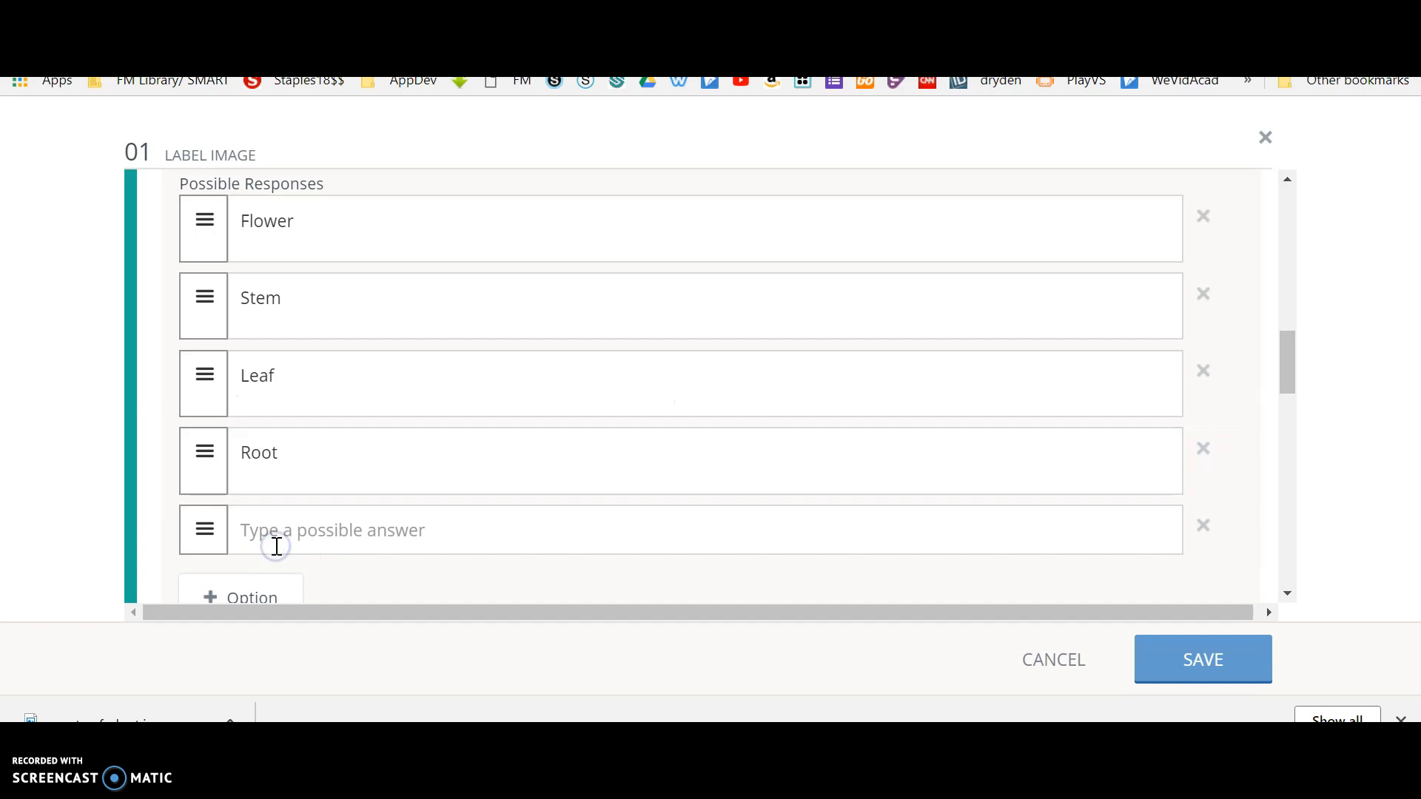
pyautogui.click(284, 531)
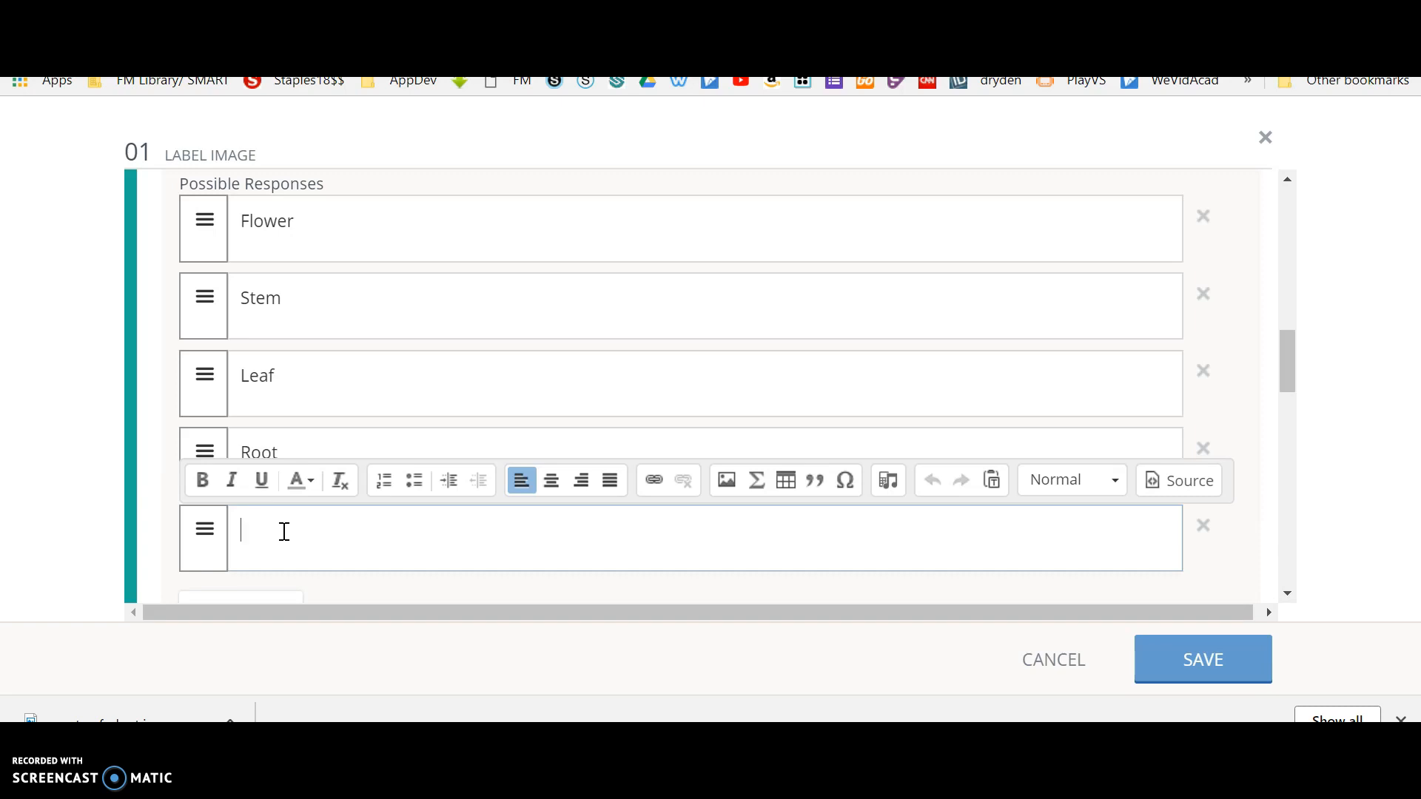
pyautogui.write('t')
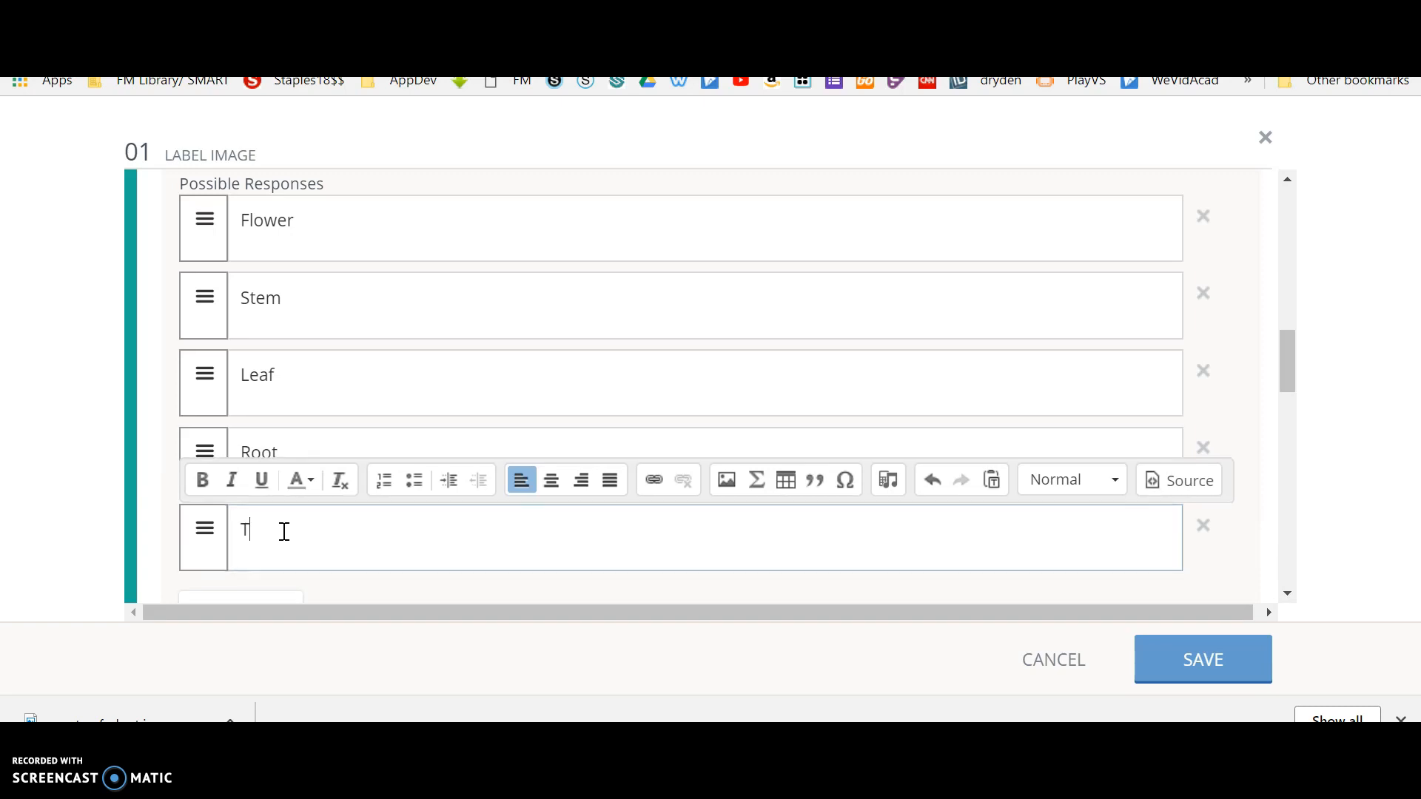
pyautogui.press('BackSpace')
pyautogui.write('Trunk')
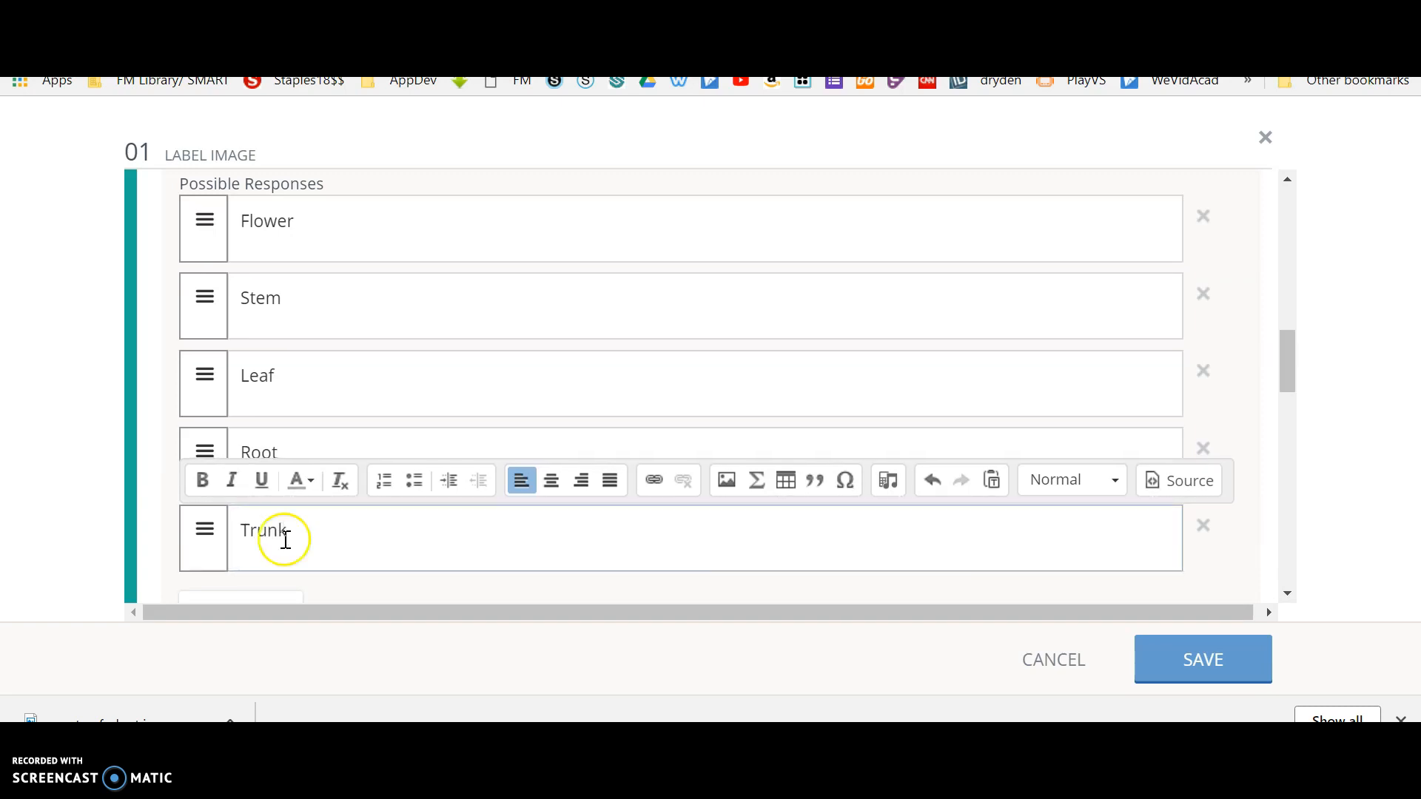
# Add a sixth possible response reading "Fly" as another distractor.
pyautogui.click(280, 601)
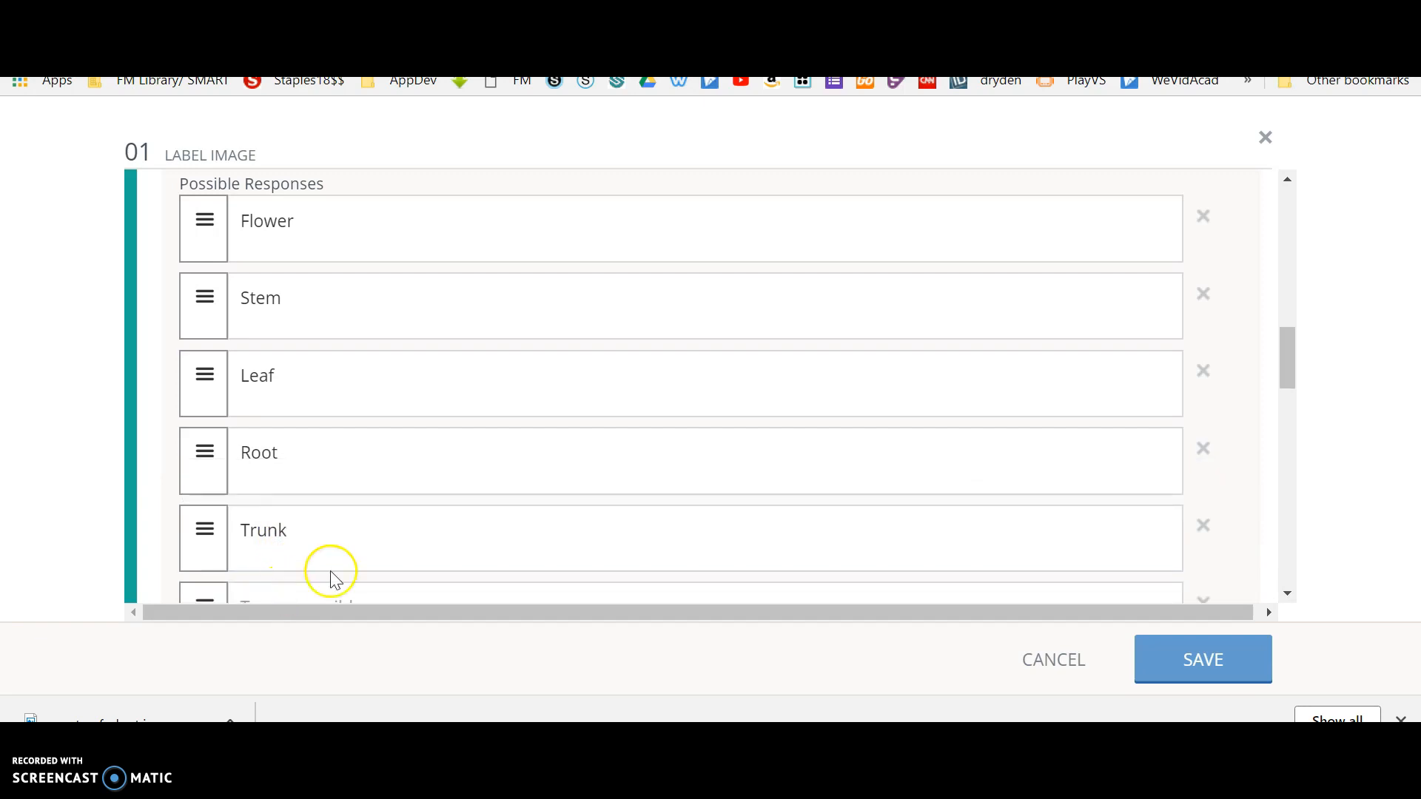
pyautogui.scroll(-2, 776, 474)
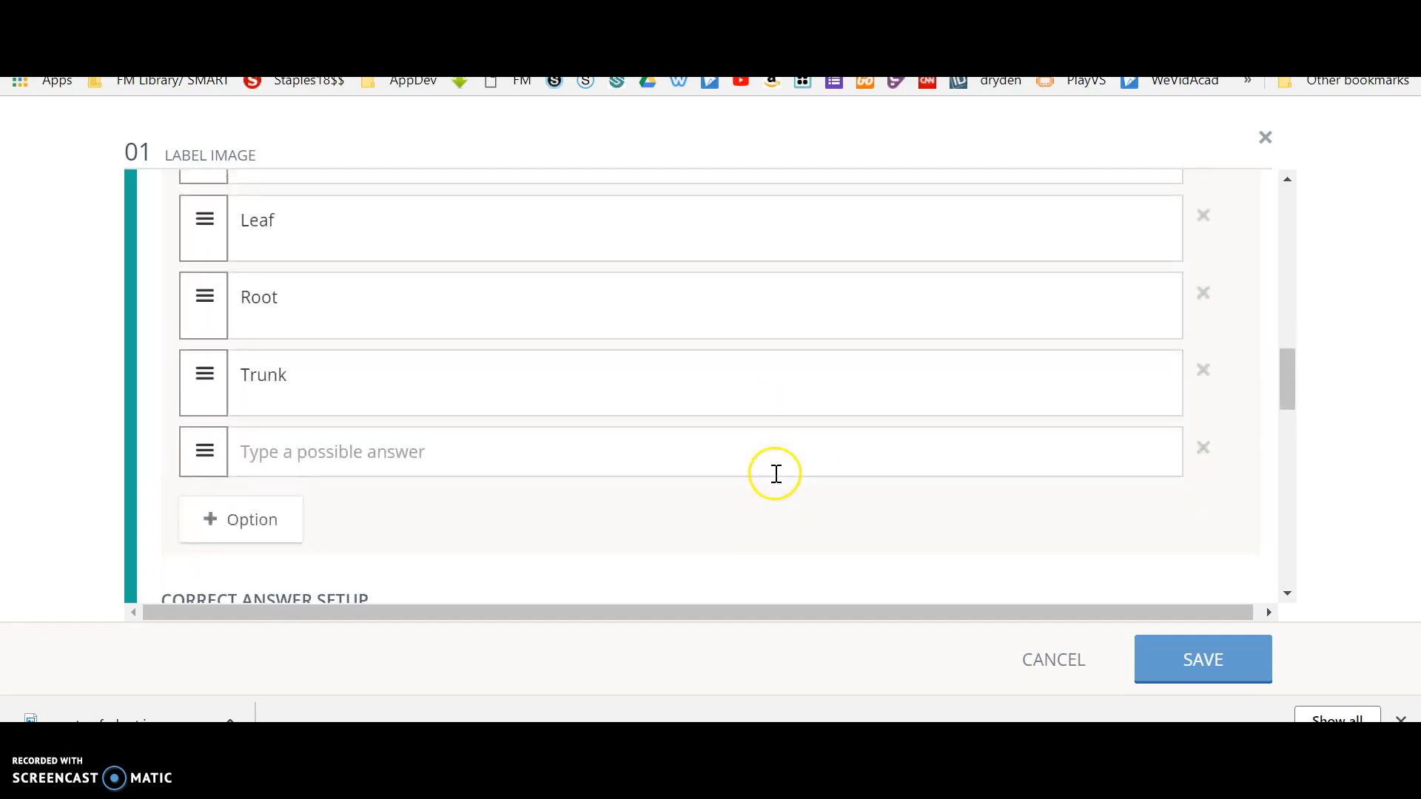
pyautogui.click(393, 446)
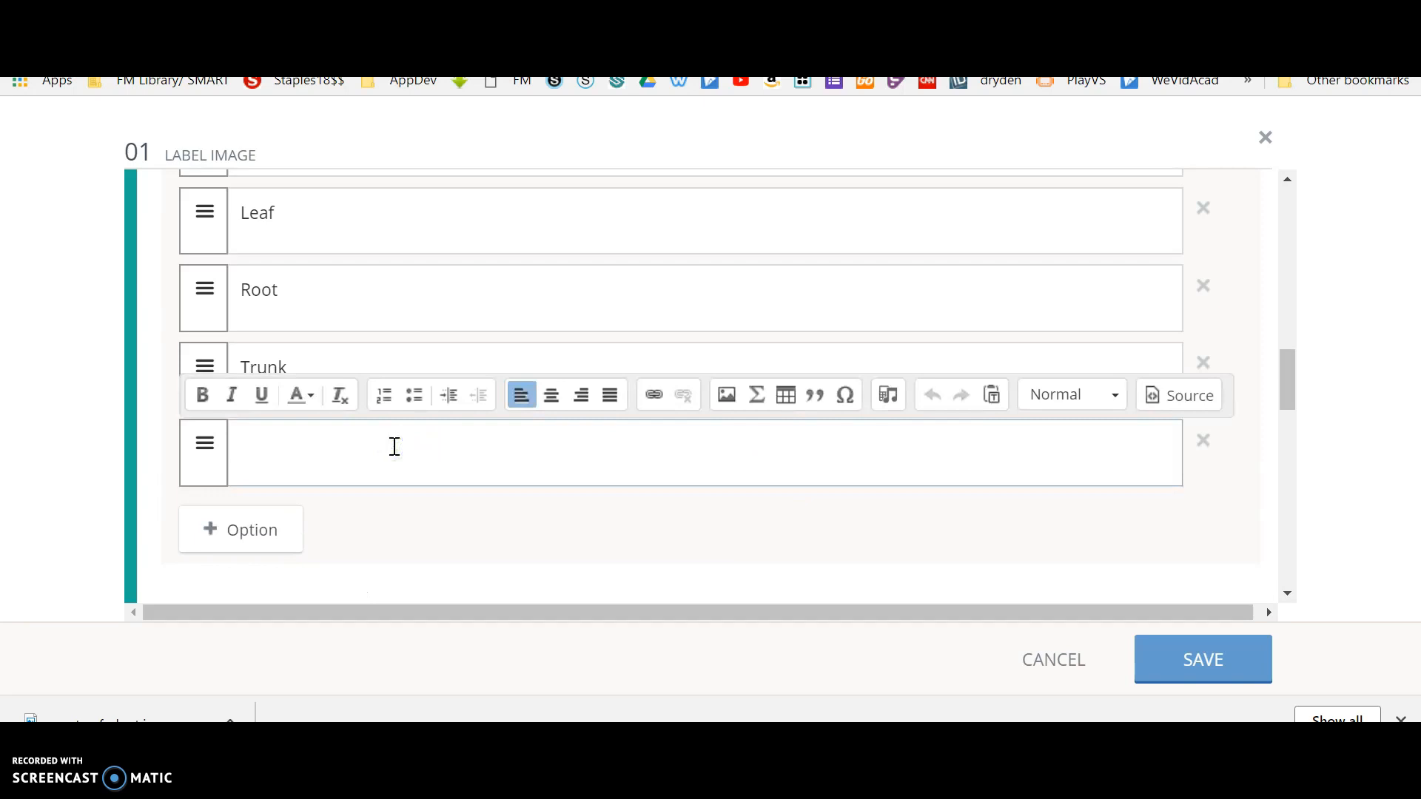
pyautogui.write('Fly')
# Set the correct answers on the plant image by placing Flower, Stem, Leaf and Root in their matching response boxes.
pyautogui.moveTo(1286, 388); pyautogui.dragTo(1298, 485)
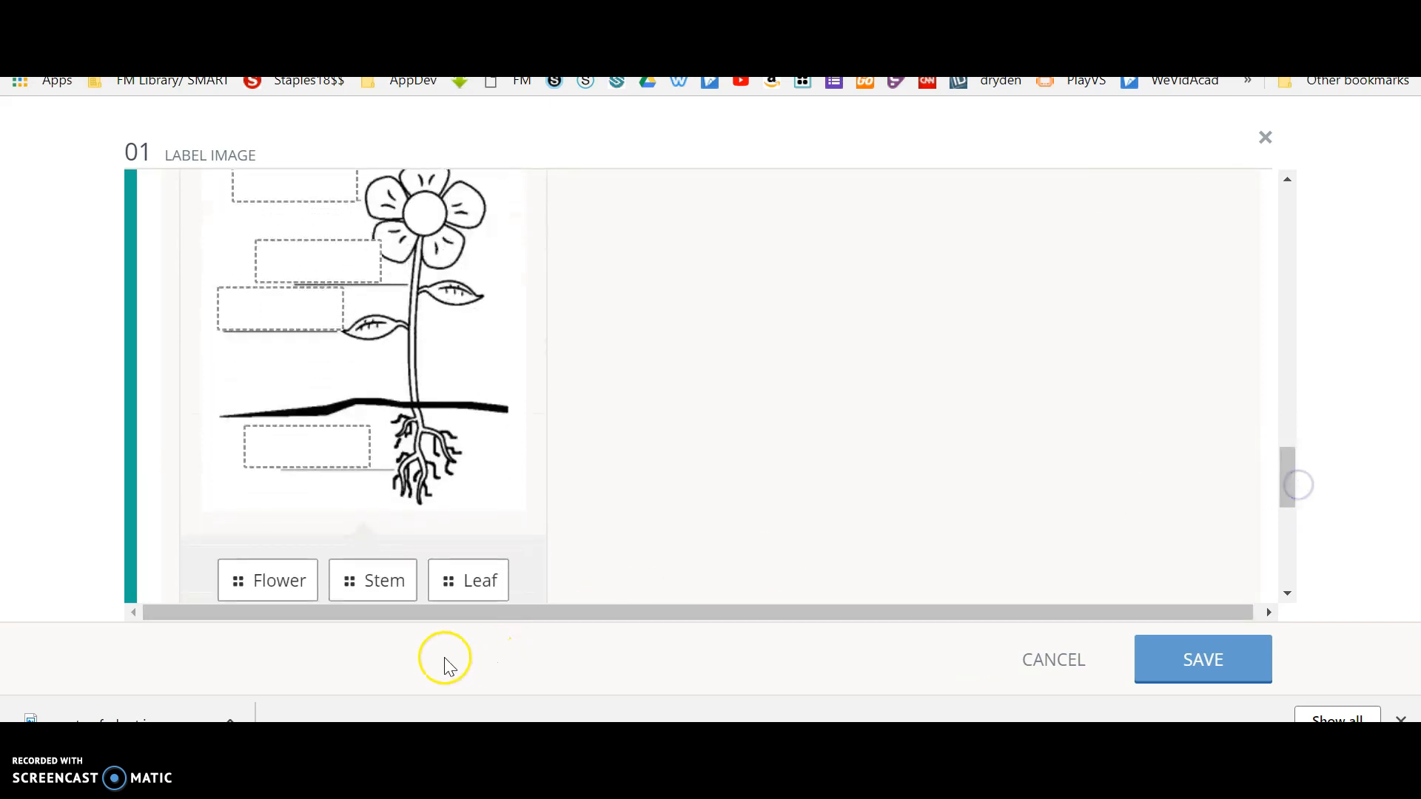
pyautogui.moveTo(284, 580); pyautogui.dragTo(316, 185)
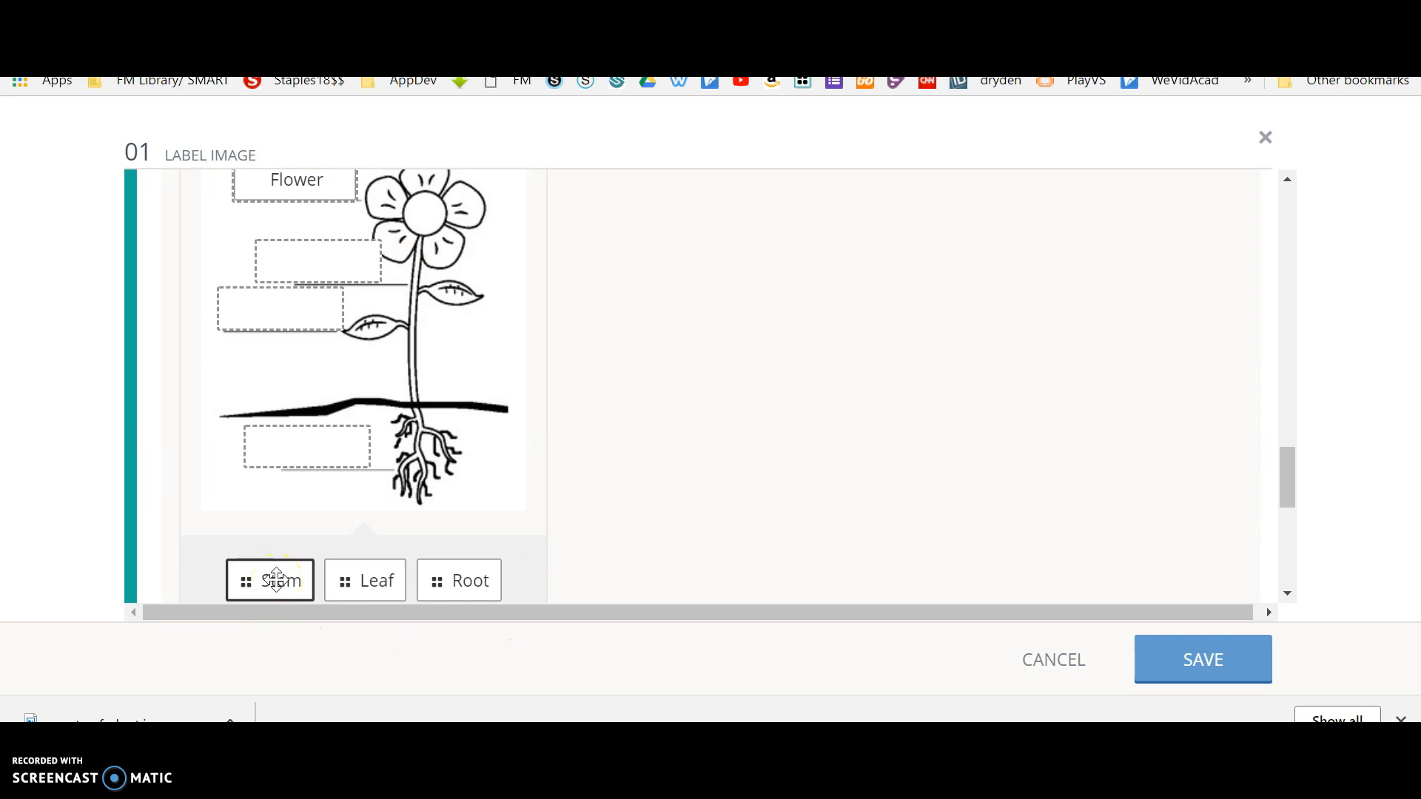
pyautogui.moveTo(276, 580); pyautogui.dragTo(326, 256)
pyautogui.moveTo(264, 585); pyautogui.dragTo(276, 323)
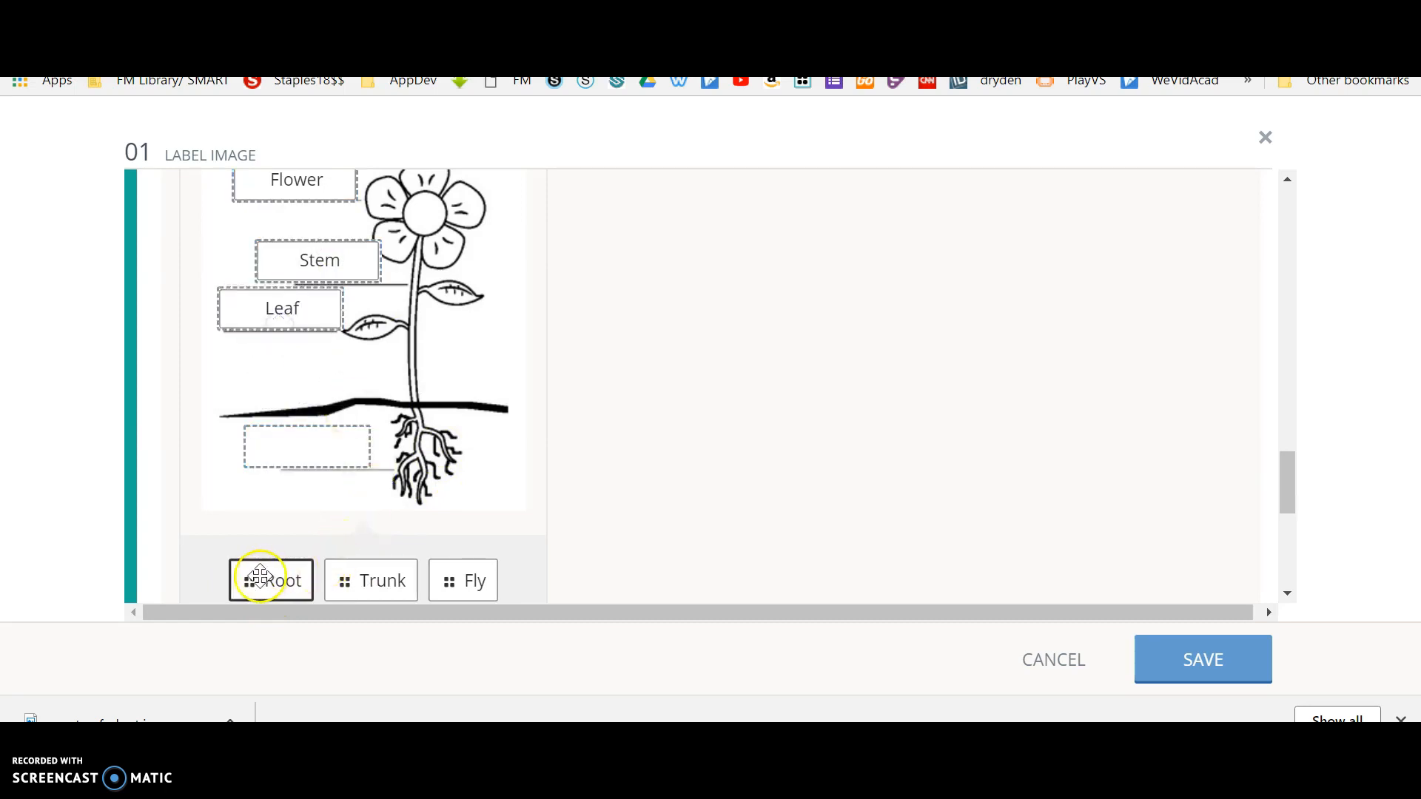
pyautogui.moveTo(276, 589); pyautogui.dragTo(310, 458)
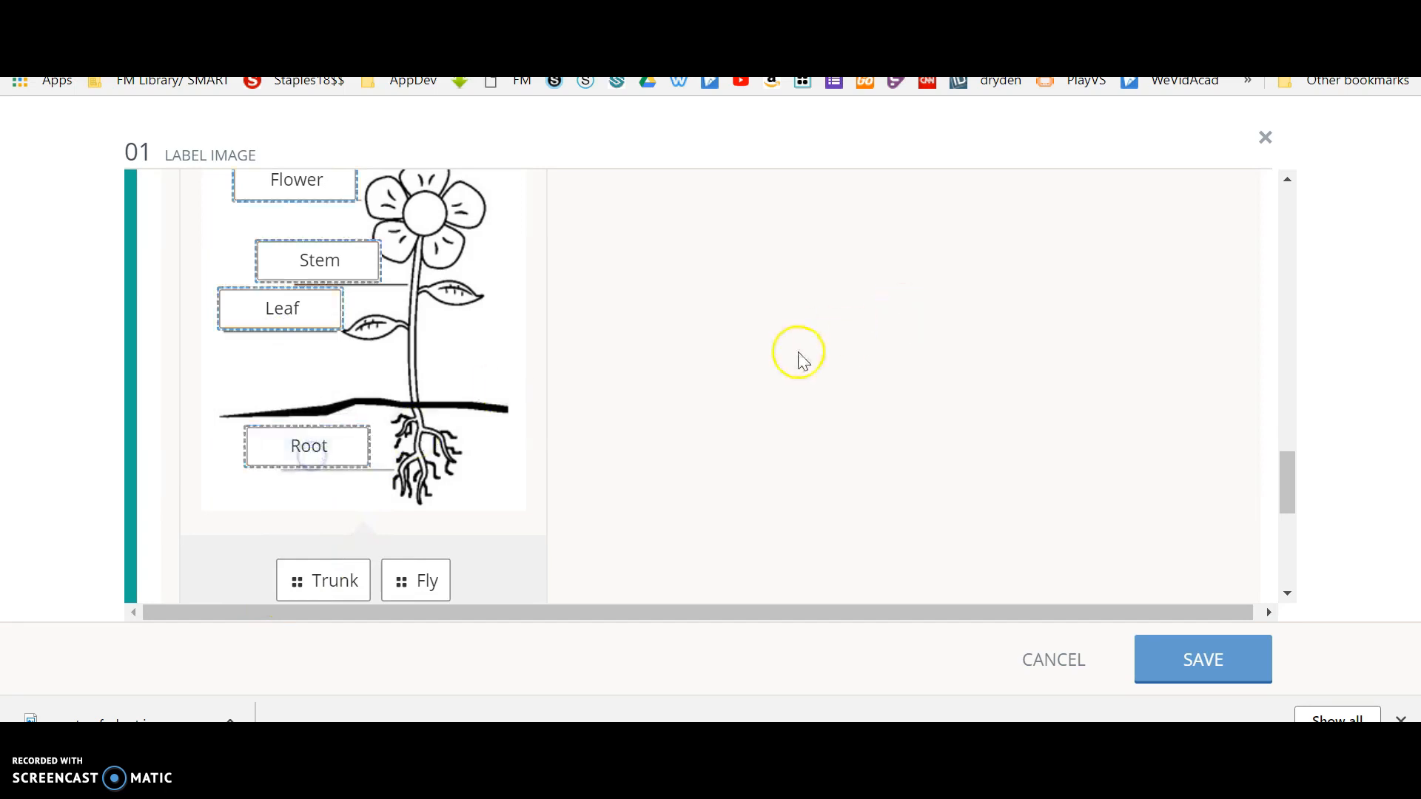
# Check the question's scoring and additional setup options, and save the Label Image question.
pyautogui.scroll(-1, 803, 361)
pyautogui.scroll(-2, 803, 360)
pyautogui.scroll(4, 803, 361)
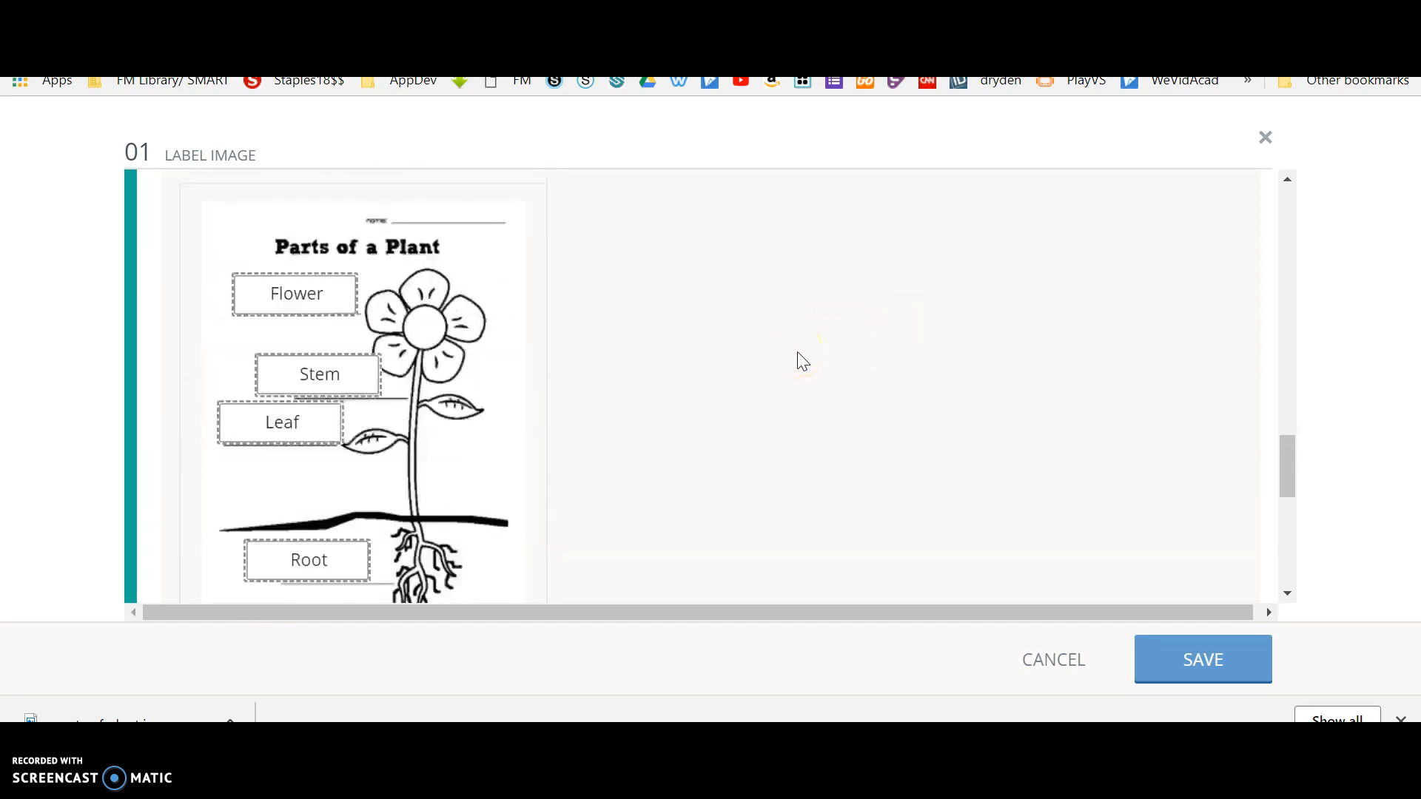
pyautogui.scroll(-6, 803, 361)
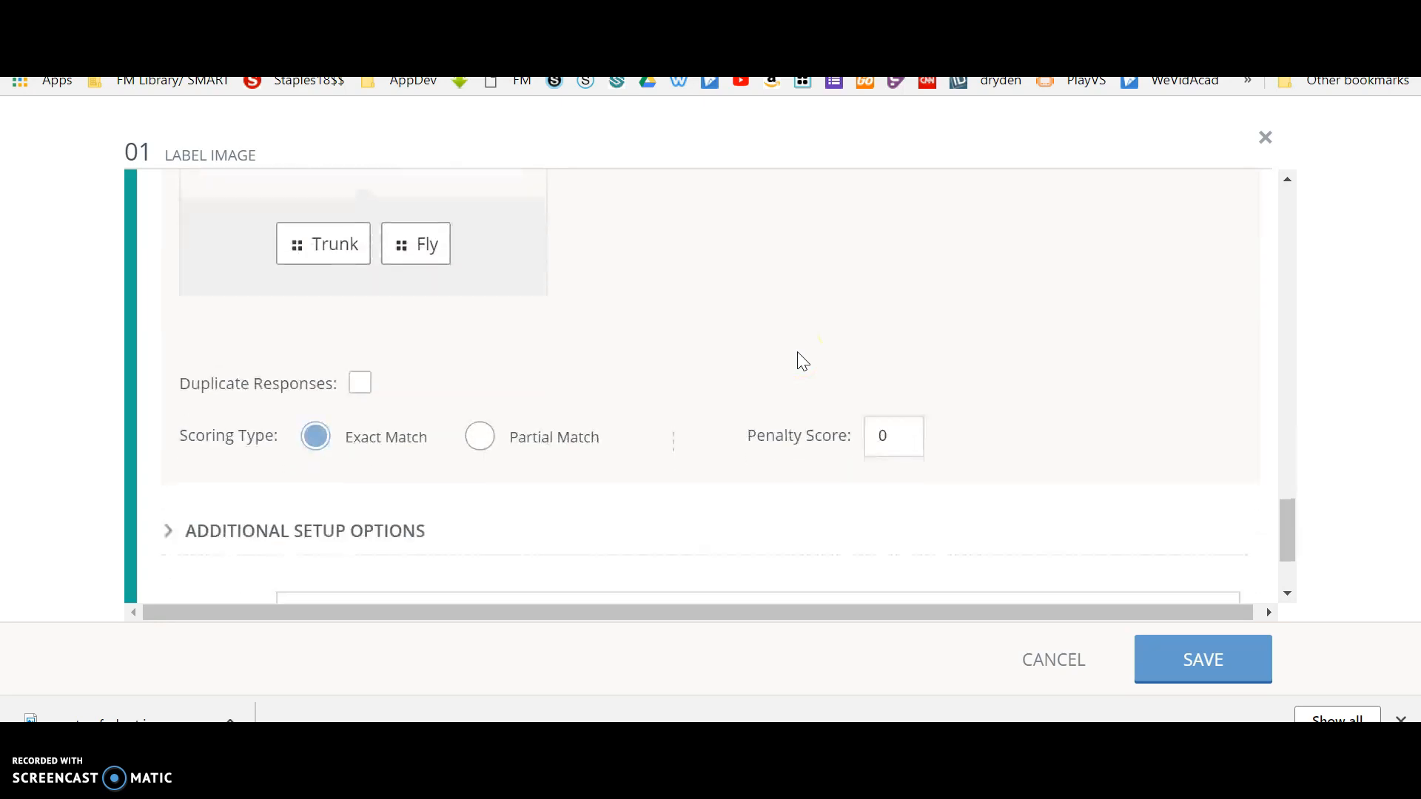
pyautogui.scroll(-2, 803, 360)
pyautogui.click(572, 365)
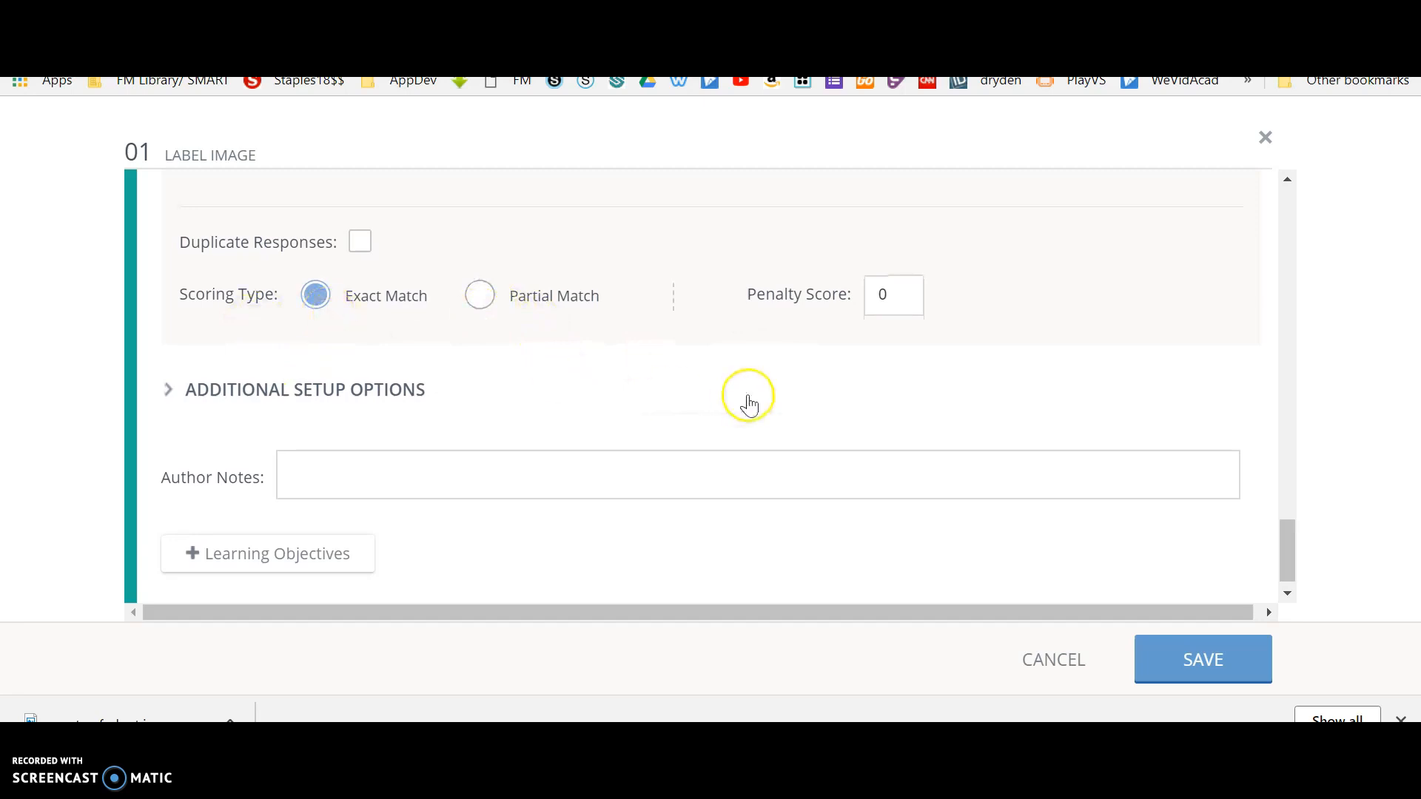
pyautogui.scroll(-1, 748, 401)
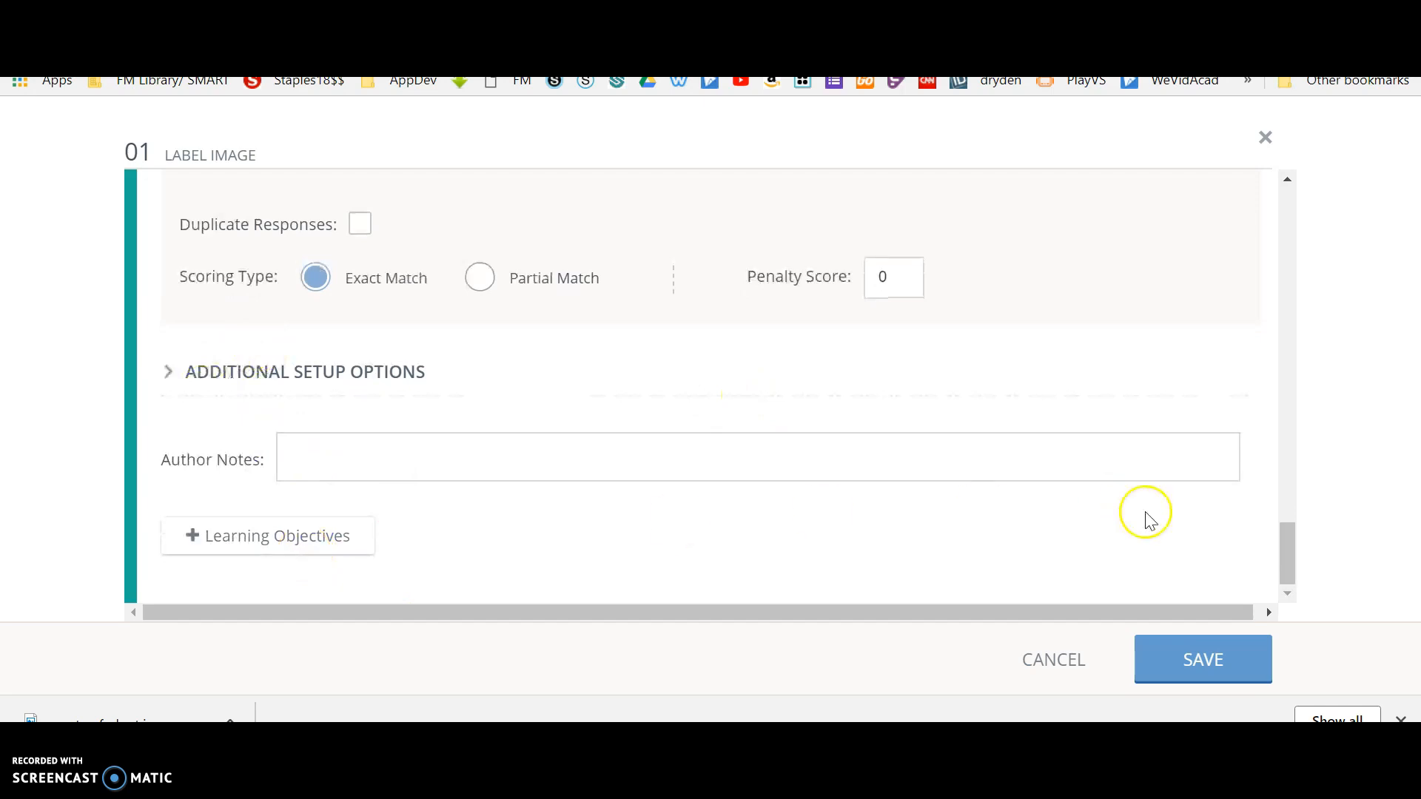
pyautogui.moveTo(1288, 548); pyautogui.dragTo(1288, 590)
pyautogui.click(1201, 662)
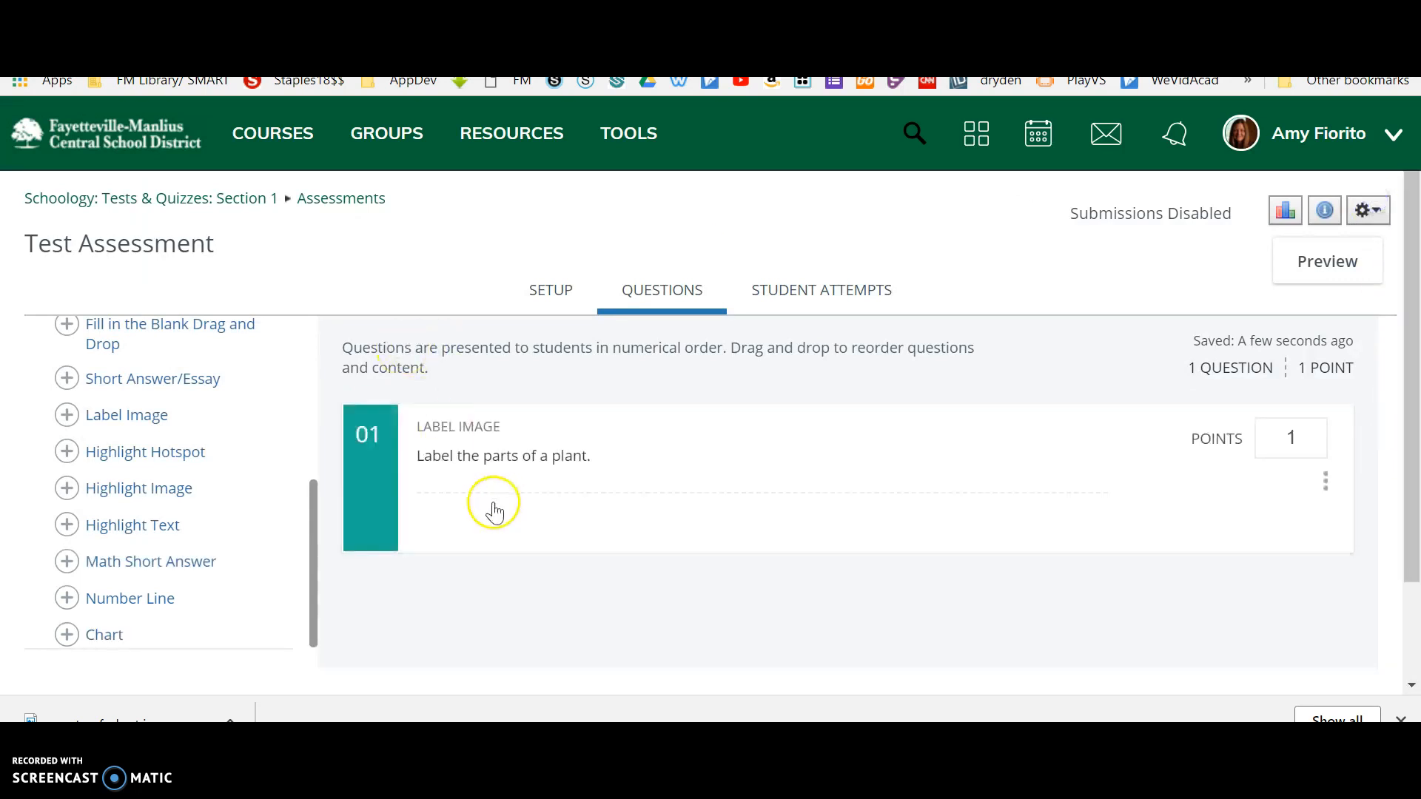
# Open the student preview of the assessment and start a new attempt at the plant question.
pyautogui.click(1326, 263)
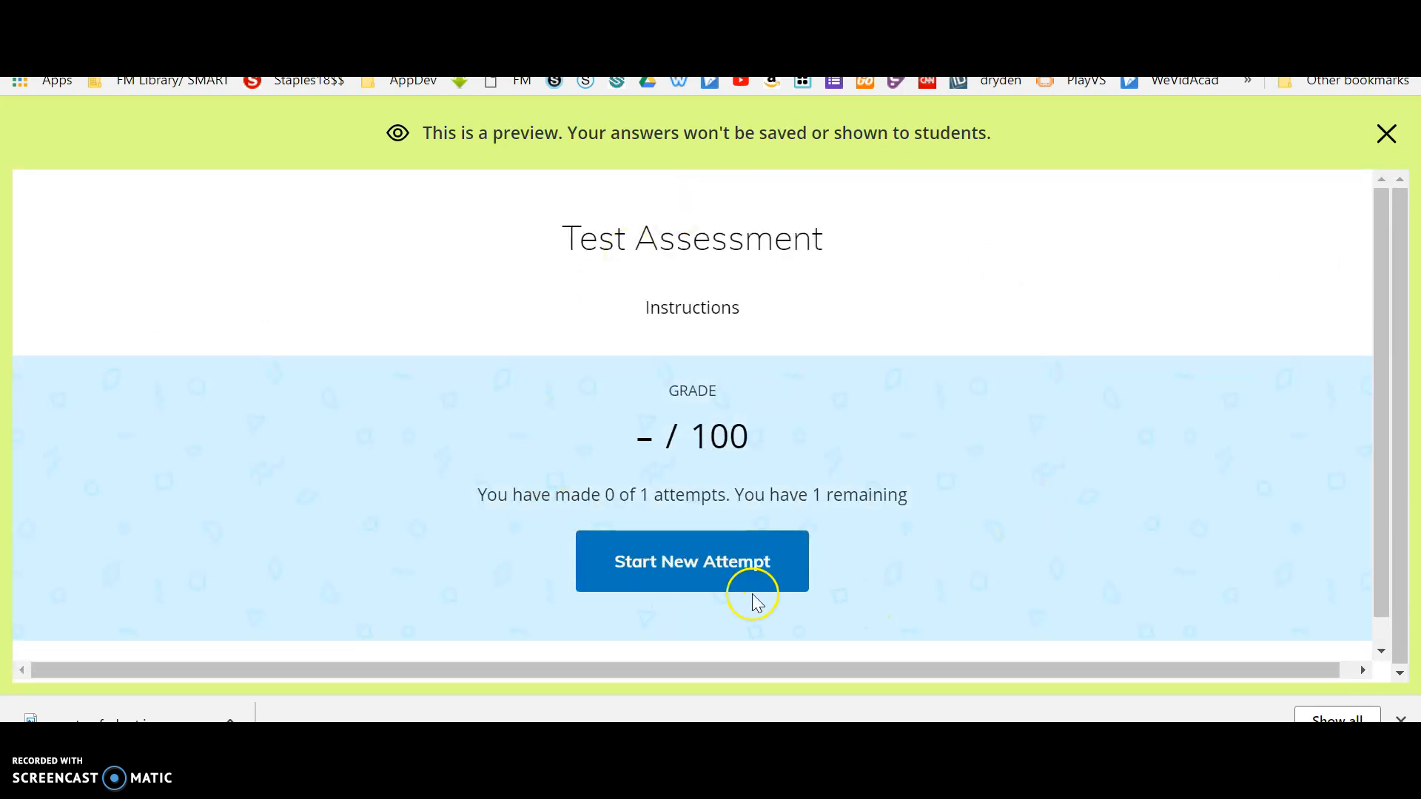
pyautogui.click(667, 564)
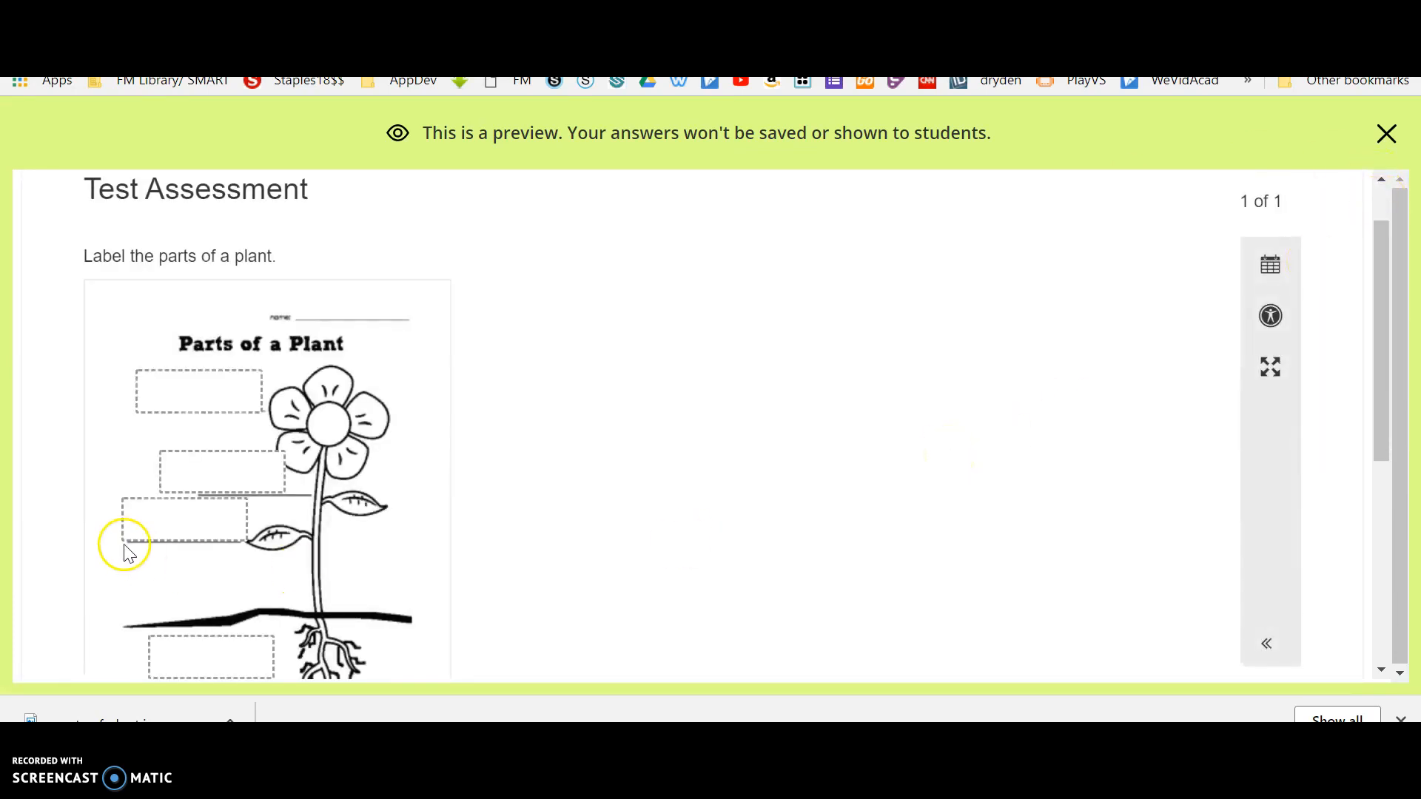
pyautogui.scroll(-2, 648, 400)
pyautogui.scroll(-1, 649, 403)
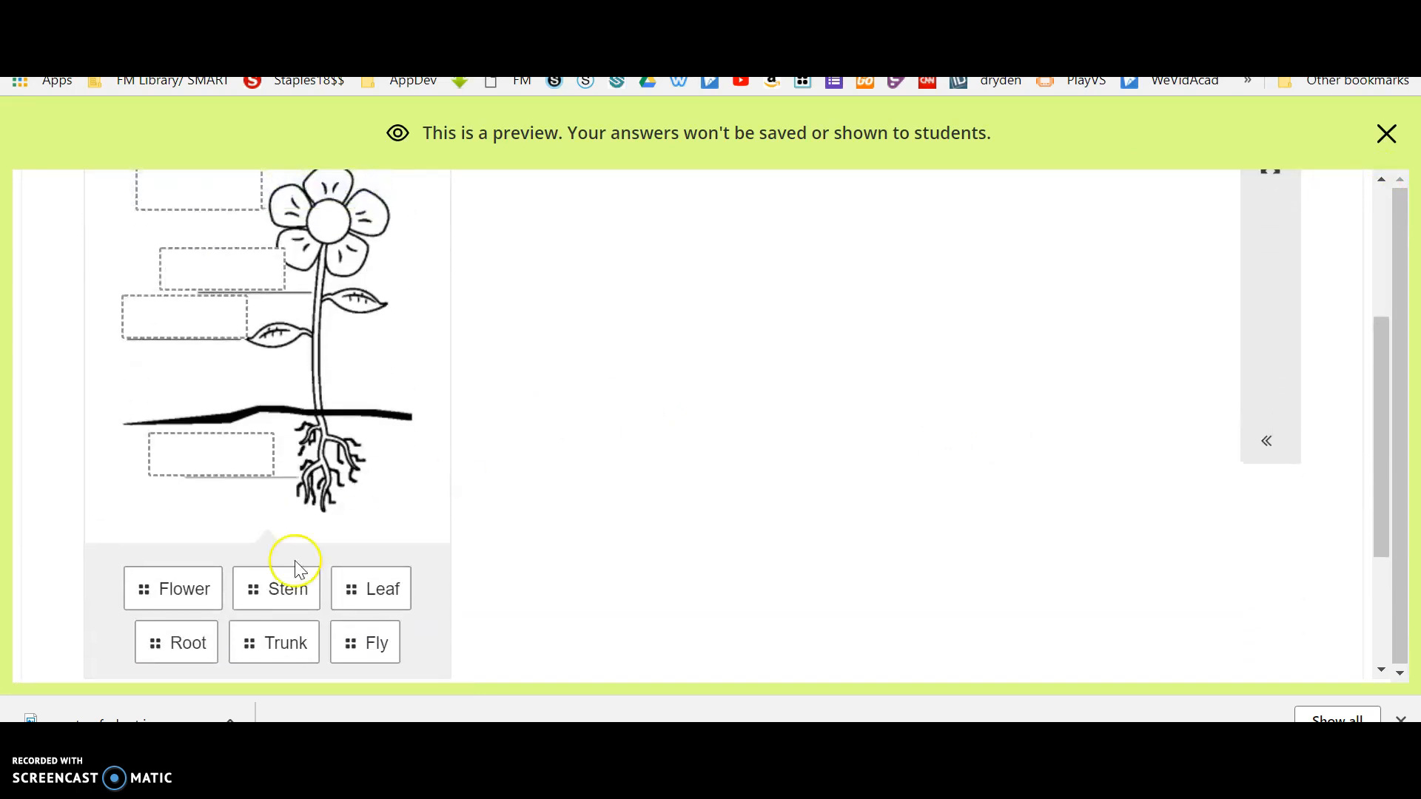
# Answer the preview question by placing Flower, Trunk, Leaf and Root in the flower, stem, leaf and root boxes.
pyautogui.moveTo(165, 586); pyautogui.dragTo(197, 229)
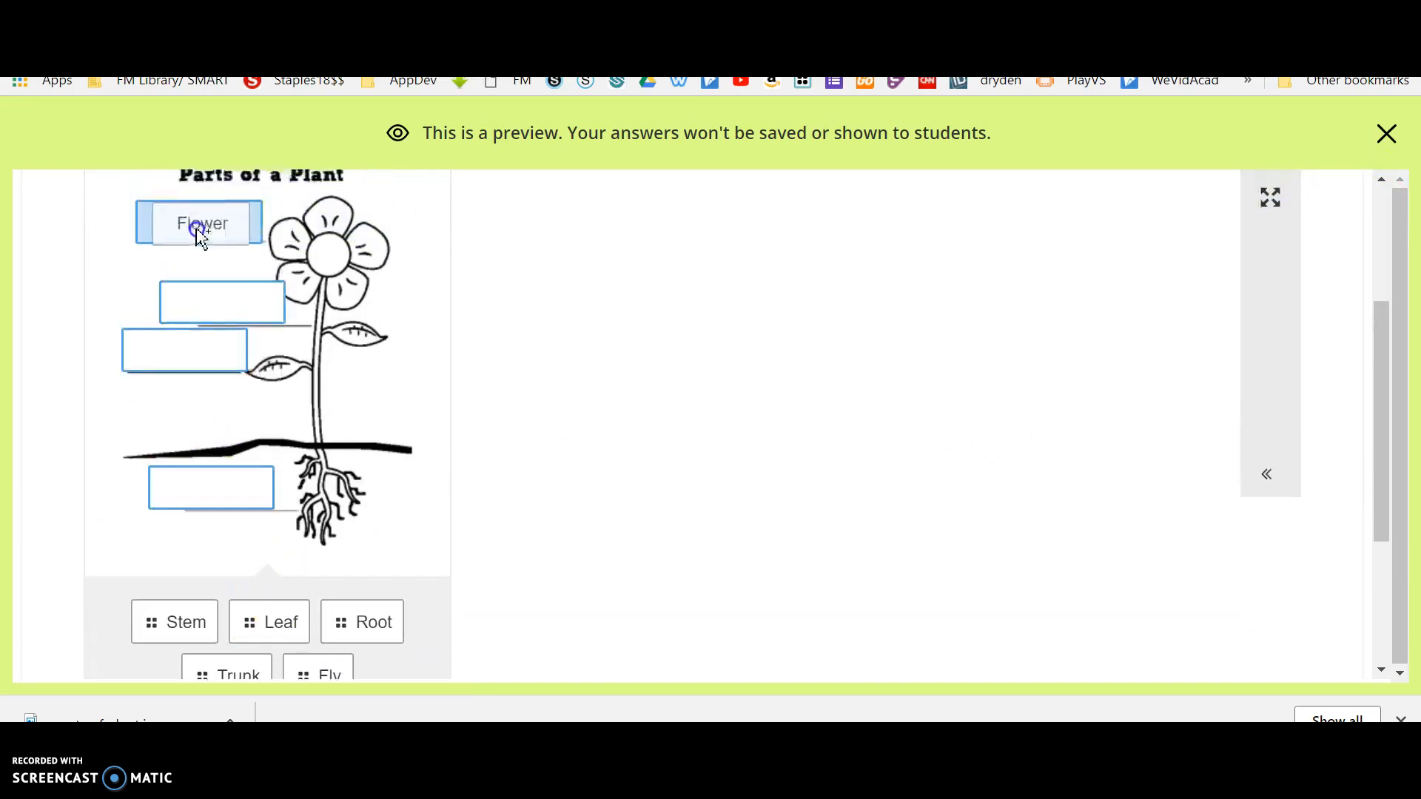
pyautogui.click(268, 631)
pyautogui.moveTo(268, 631); pyautogui.dragTo(185, 349)
pyautogui.moveTo(376, 623); pyautogui.dragTo(241, 299)
pyautogui.moveTo(284, 623); pyautogui.dragTo(222, 491)
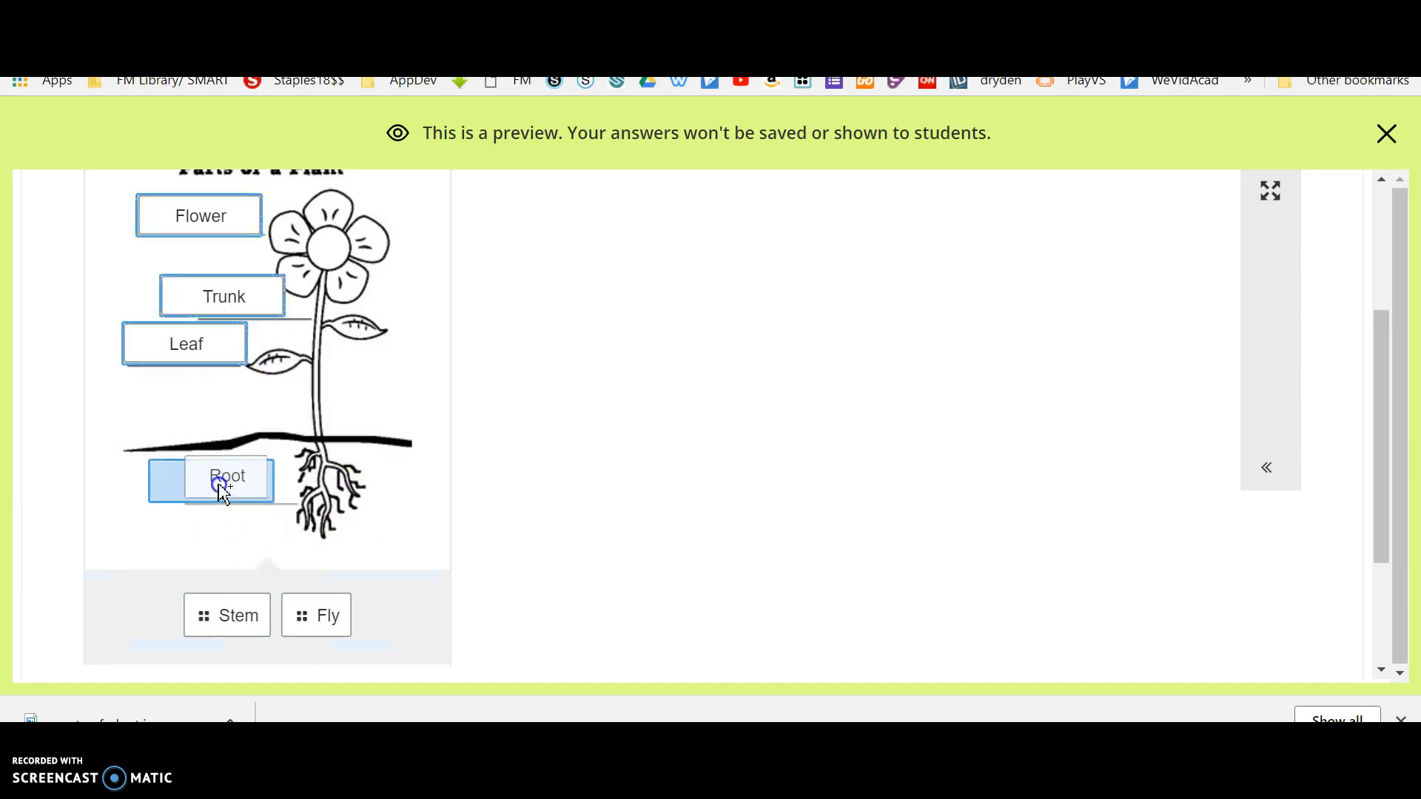
# Open the preview attempt's review, return from it to question 1 to check the placed labels, and exit the preview.
pyautogui.scroll(-1, 929, 529)
pyautogui.scroll(-2, 931, 531)
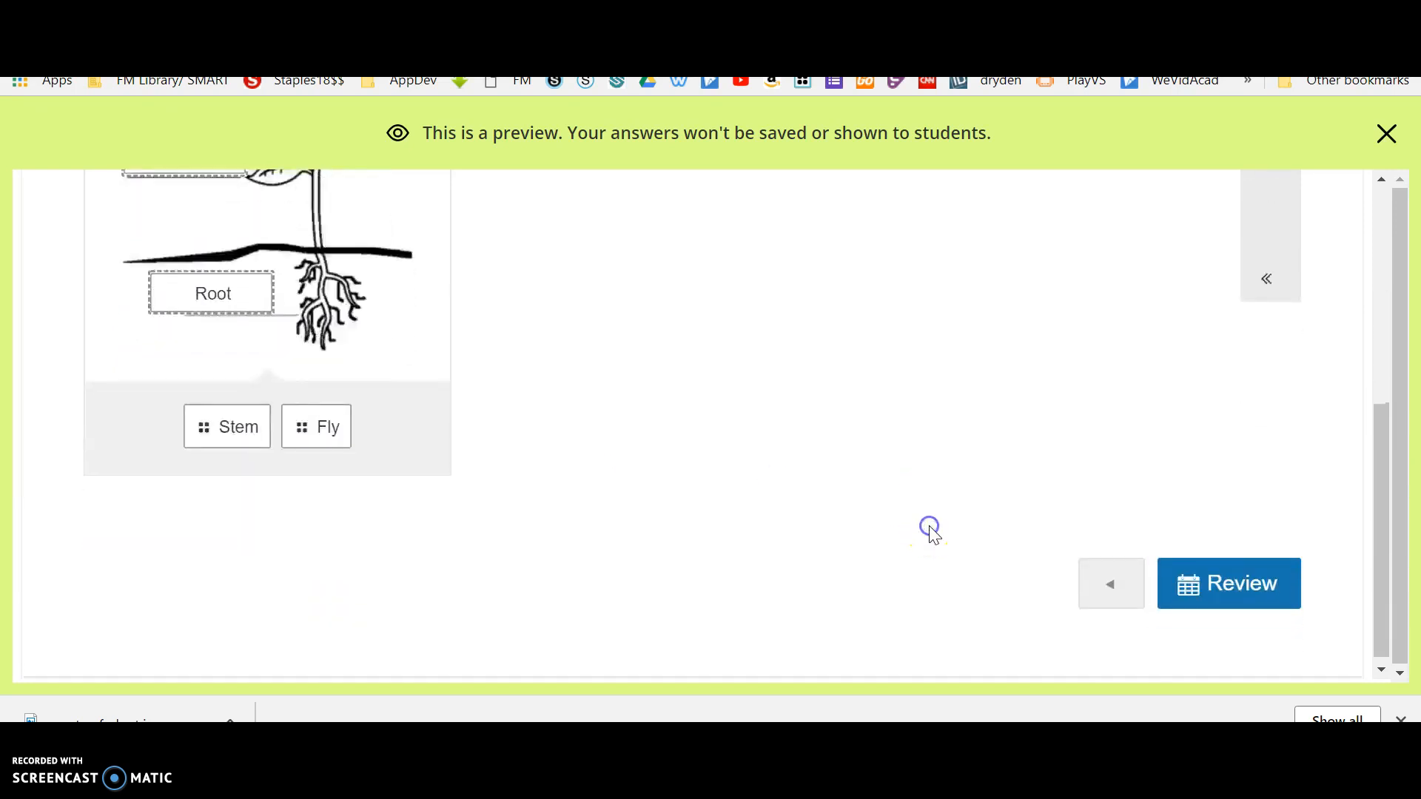
pyautogui.click(1241, 577)
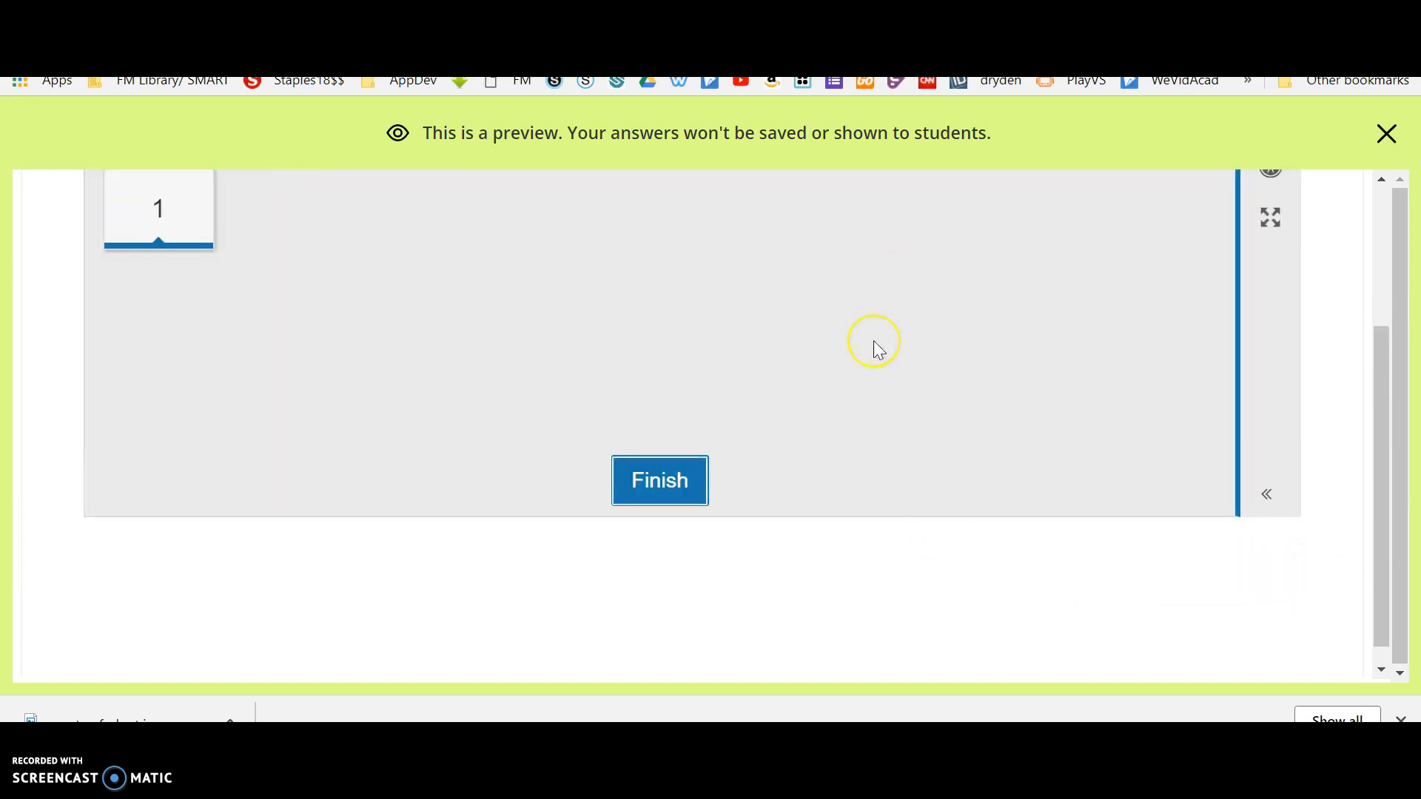
pyautogui.scroll(3, 878, 349)
pyautogui.scroll(-2, 878, 350)
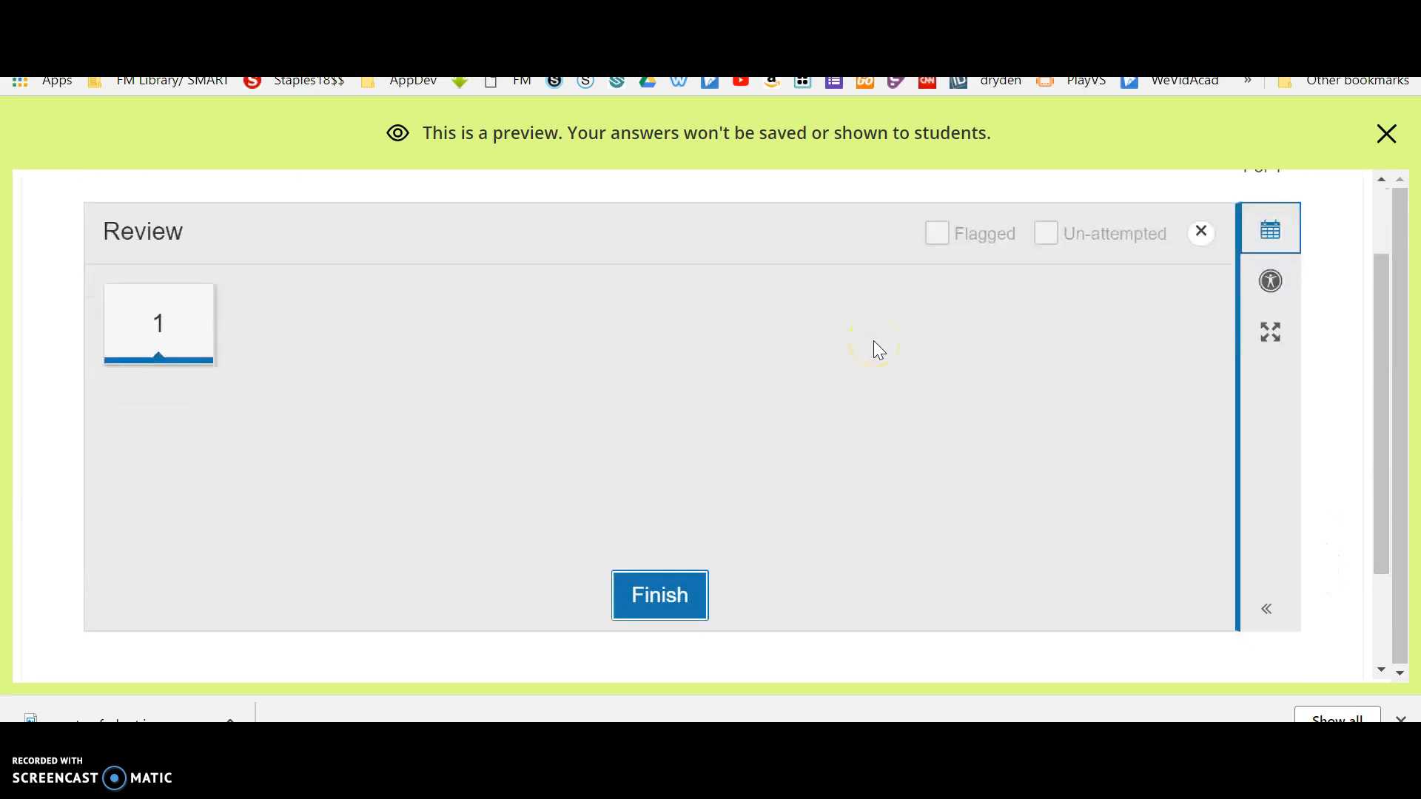
pyautogui.click(179, 320)
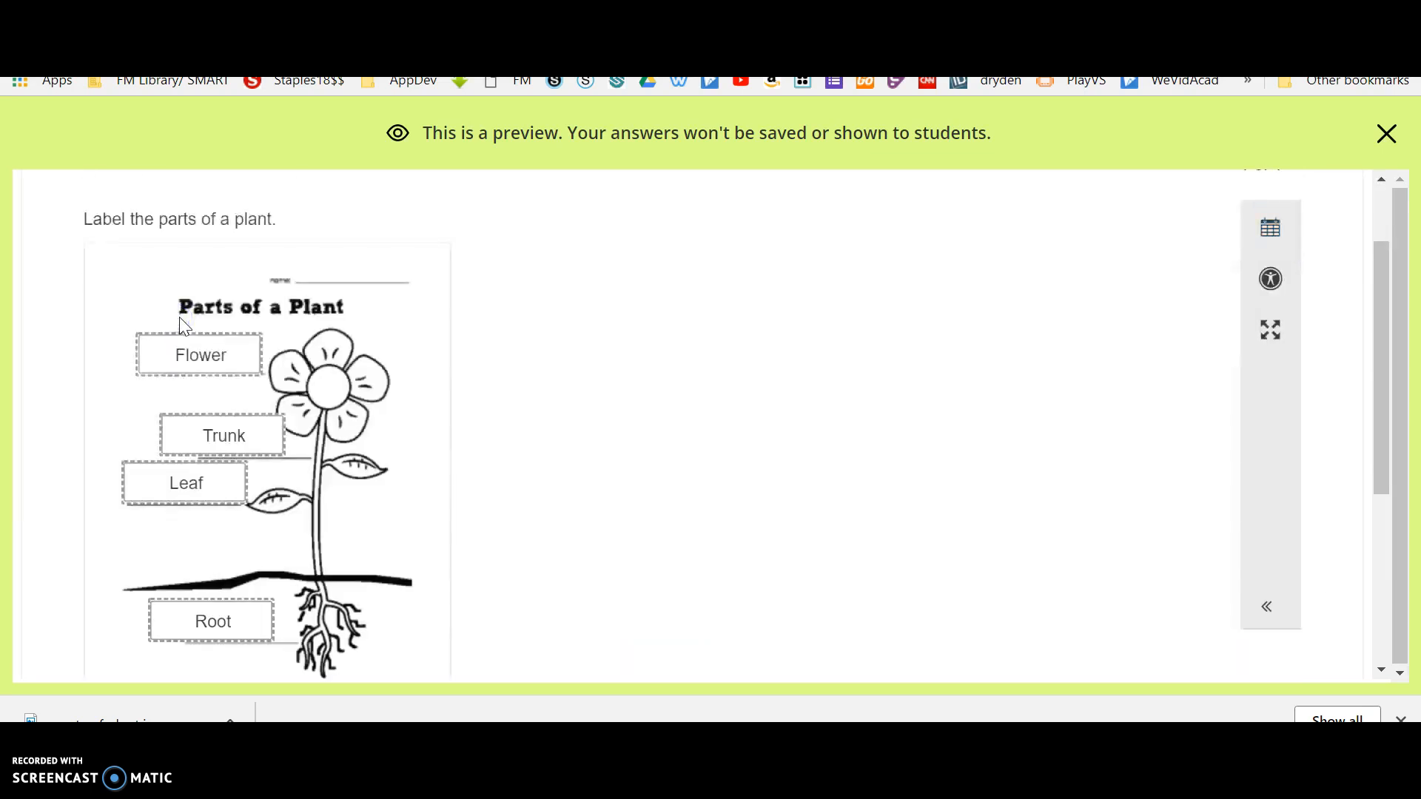
pyautogui.scroll(-3, 578, 412)
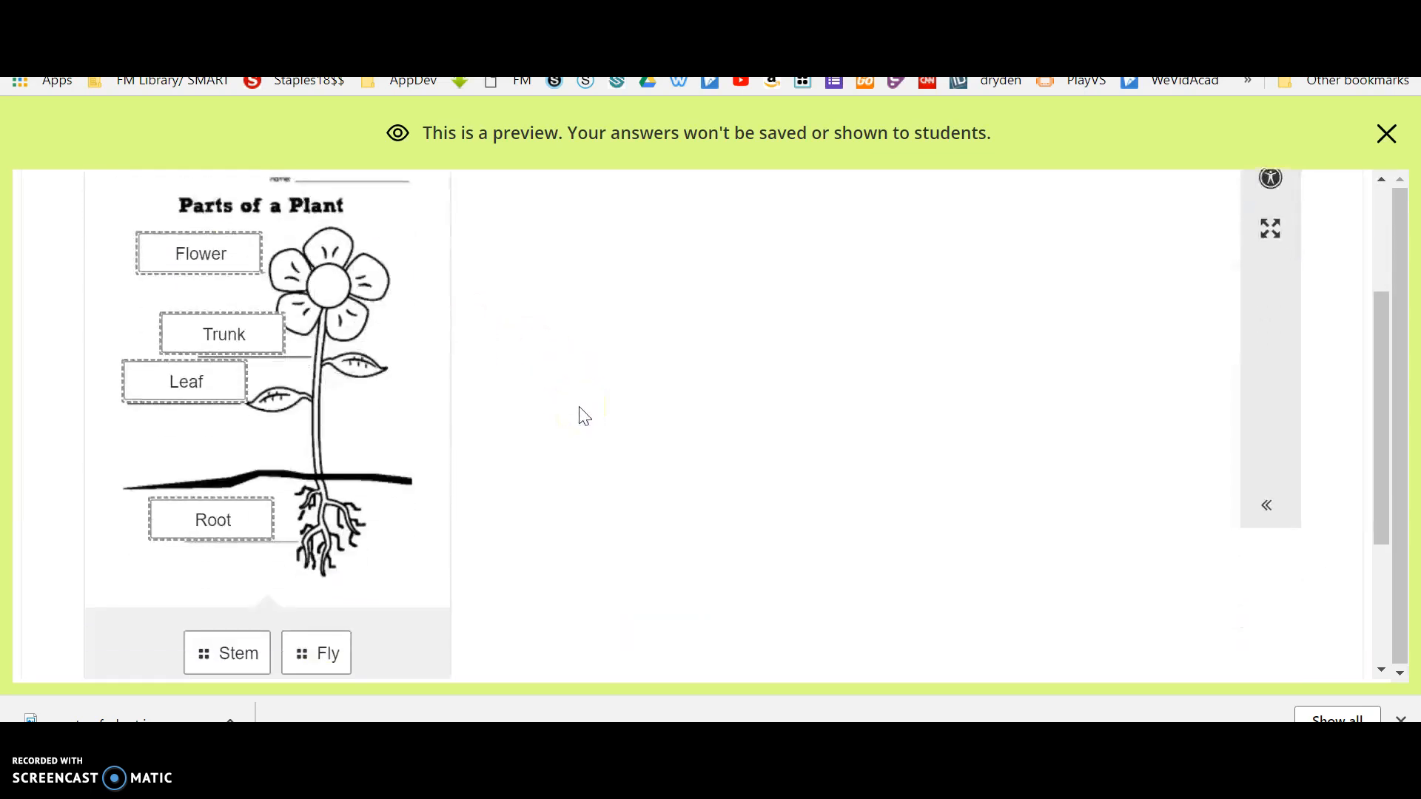
pyautogui.scroll(-1, 585, 416)
pyautogui.scroll(6, 585, 416)
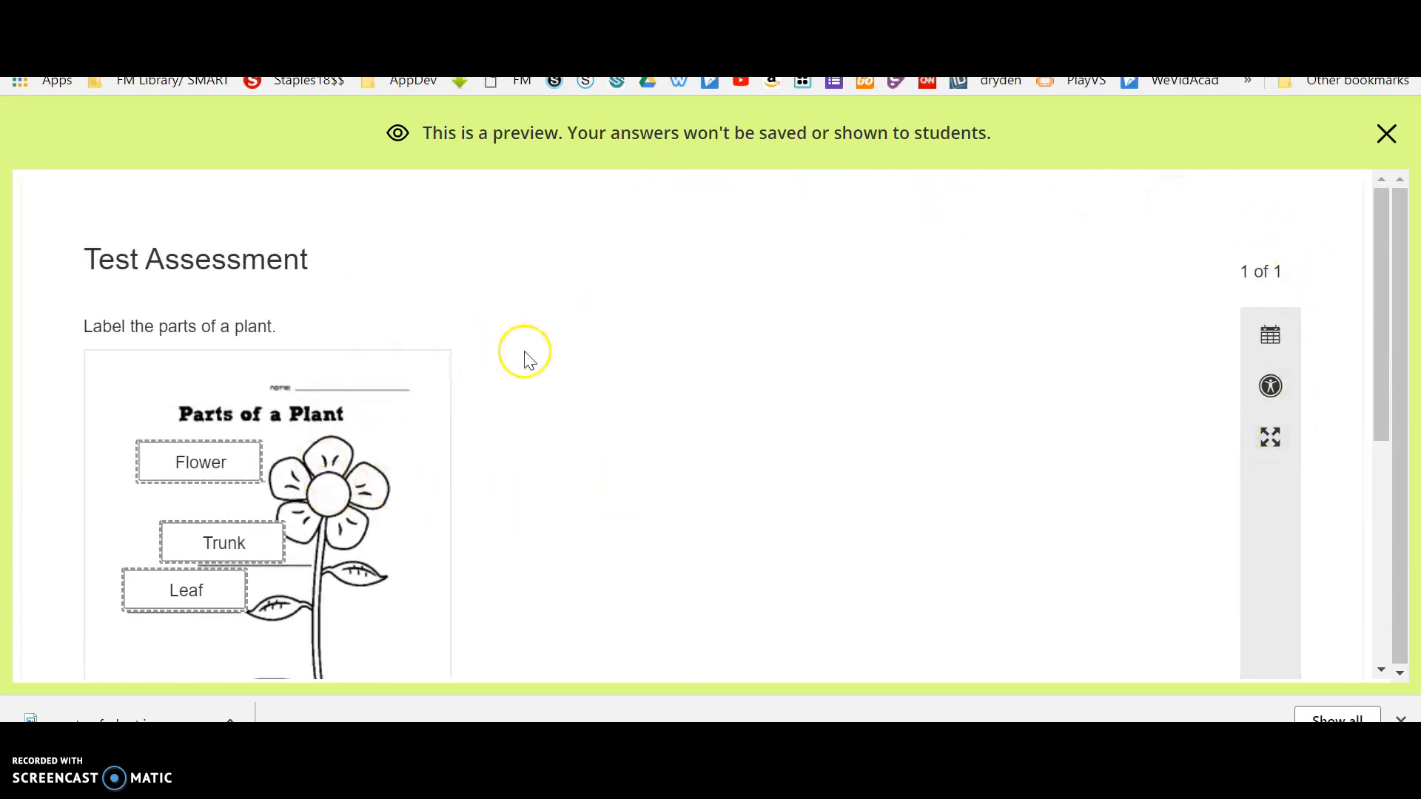
pyautogui.click(1387, 135)
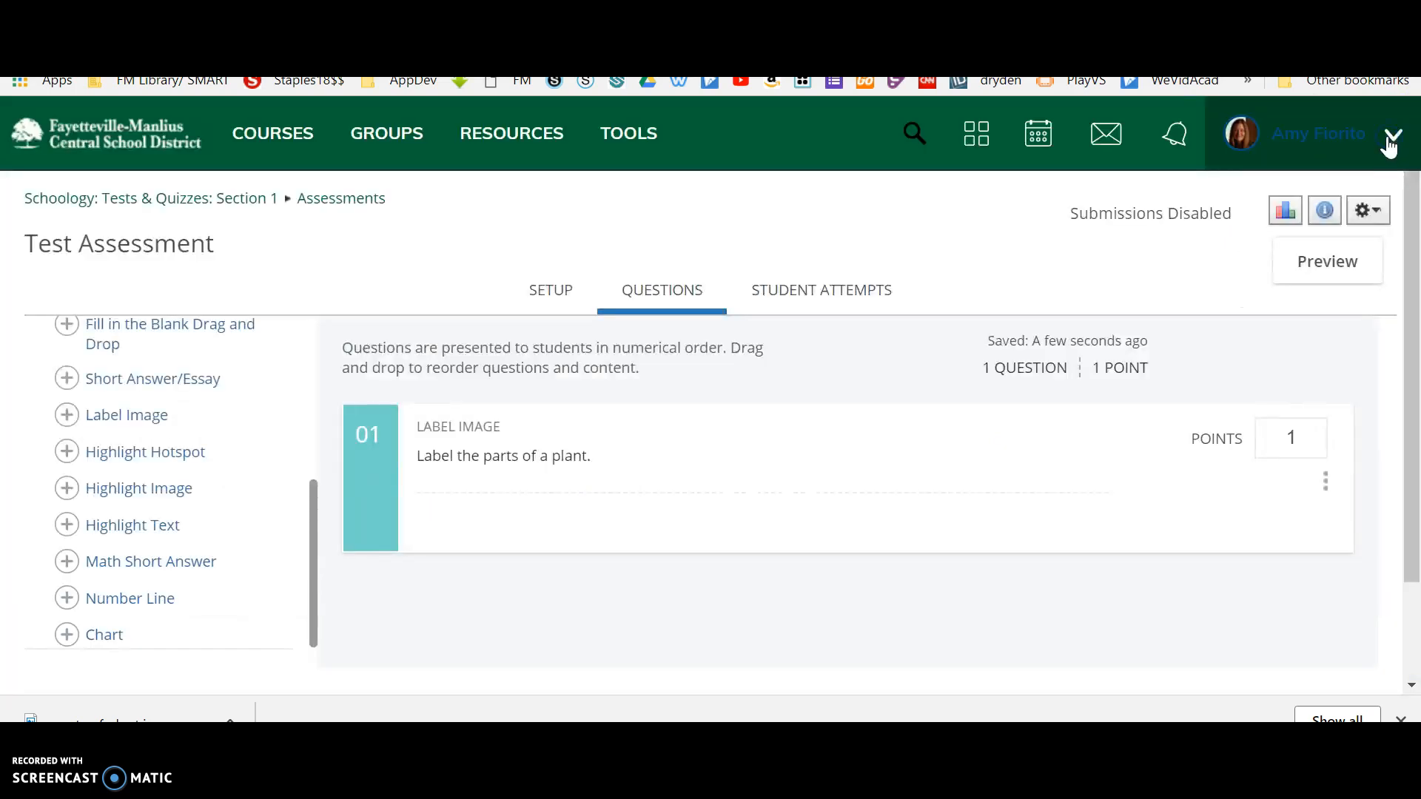
# Look at the assessment's student attempts and return to its questions and the list of question types.
pyautogui.click(829, 307)
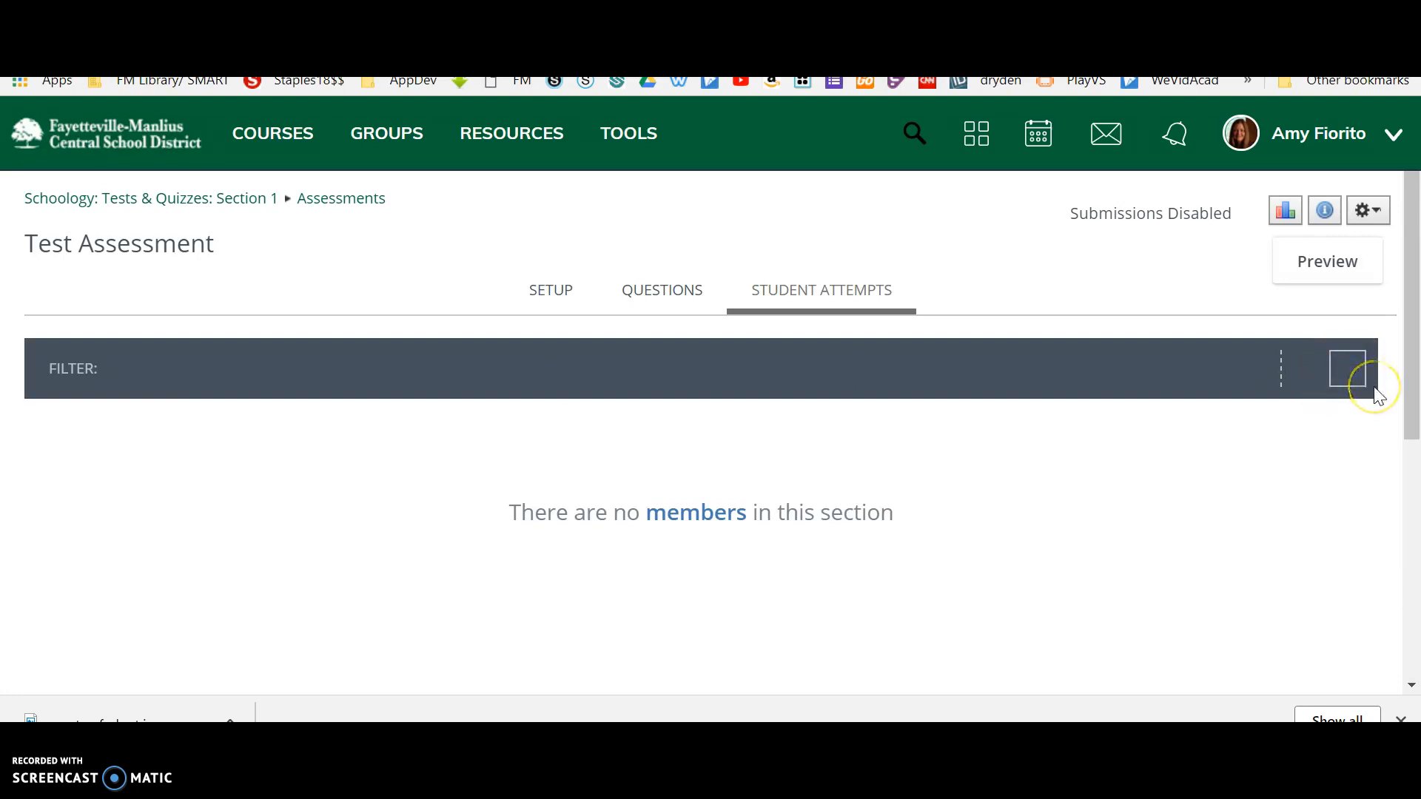
pyautogui.moveTo(1410, 267)
pyautogui.mouseDown()
pyautogui.moveTo(1394, 584)
pyautogui.moveTo(1405, 292)
pyautogui.mouseUp()
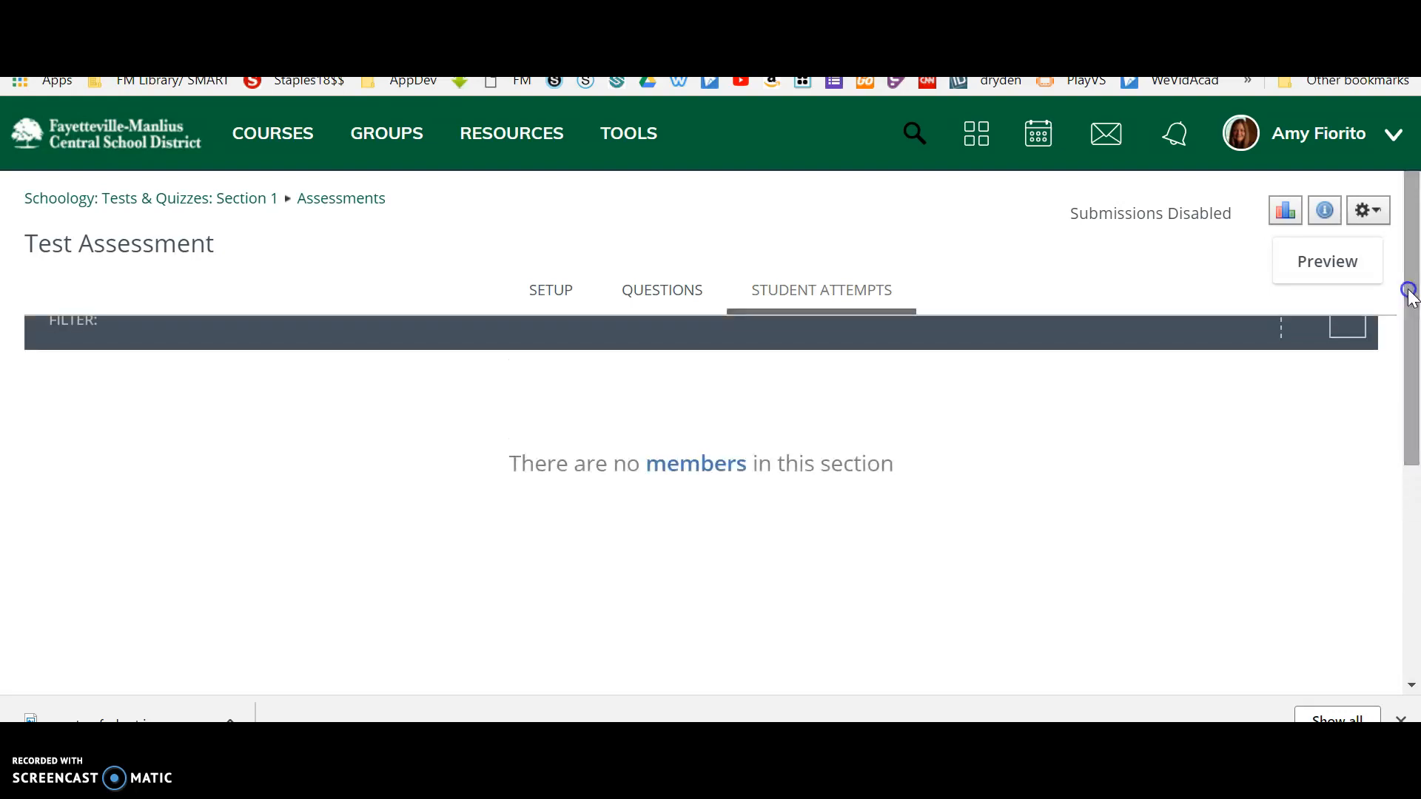
pyautogui.click(553, 298)
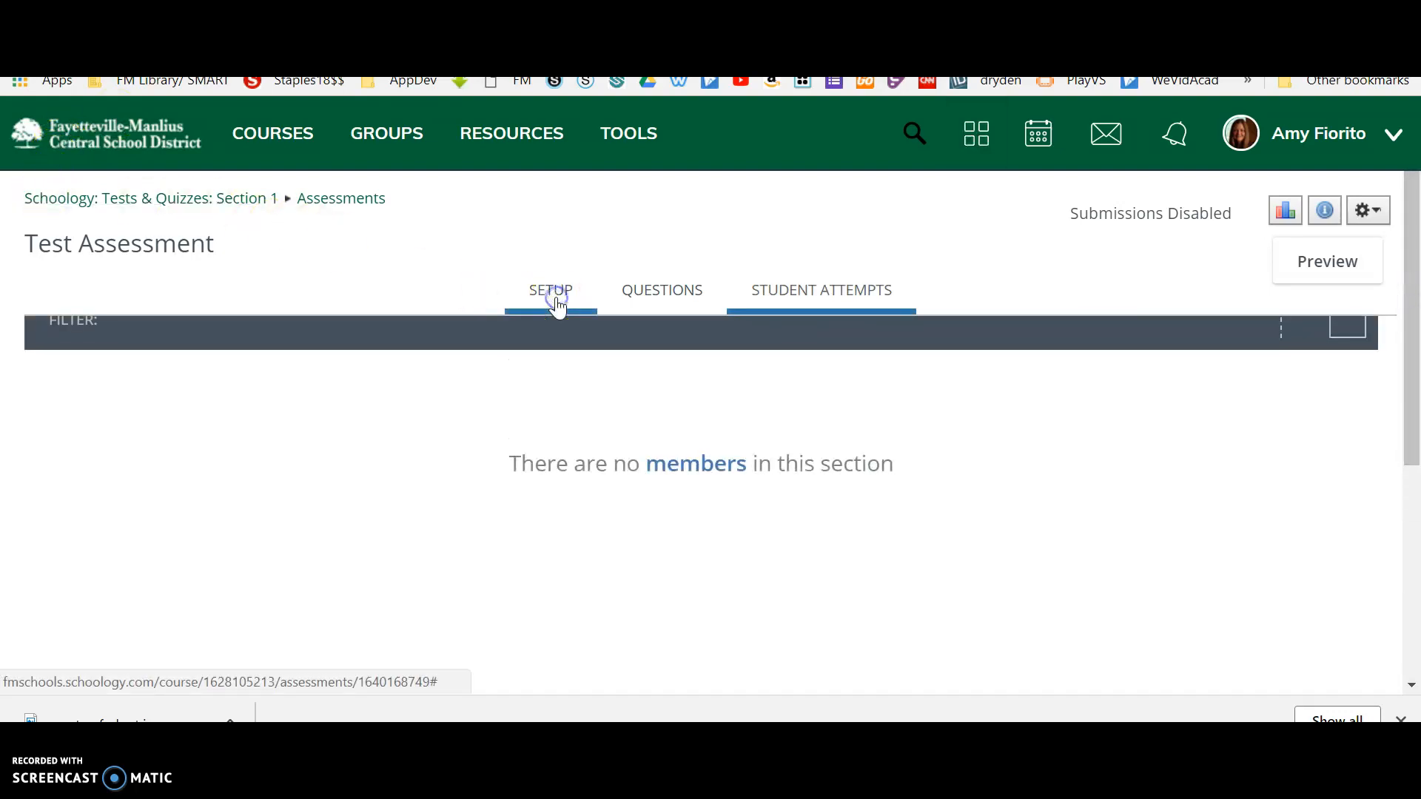
pyautogui.click(642, 310)
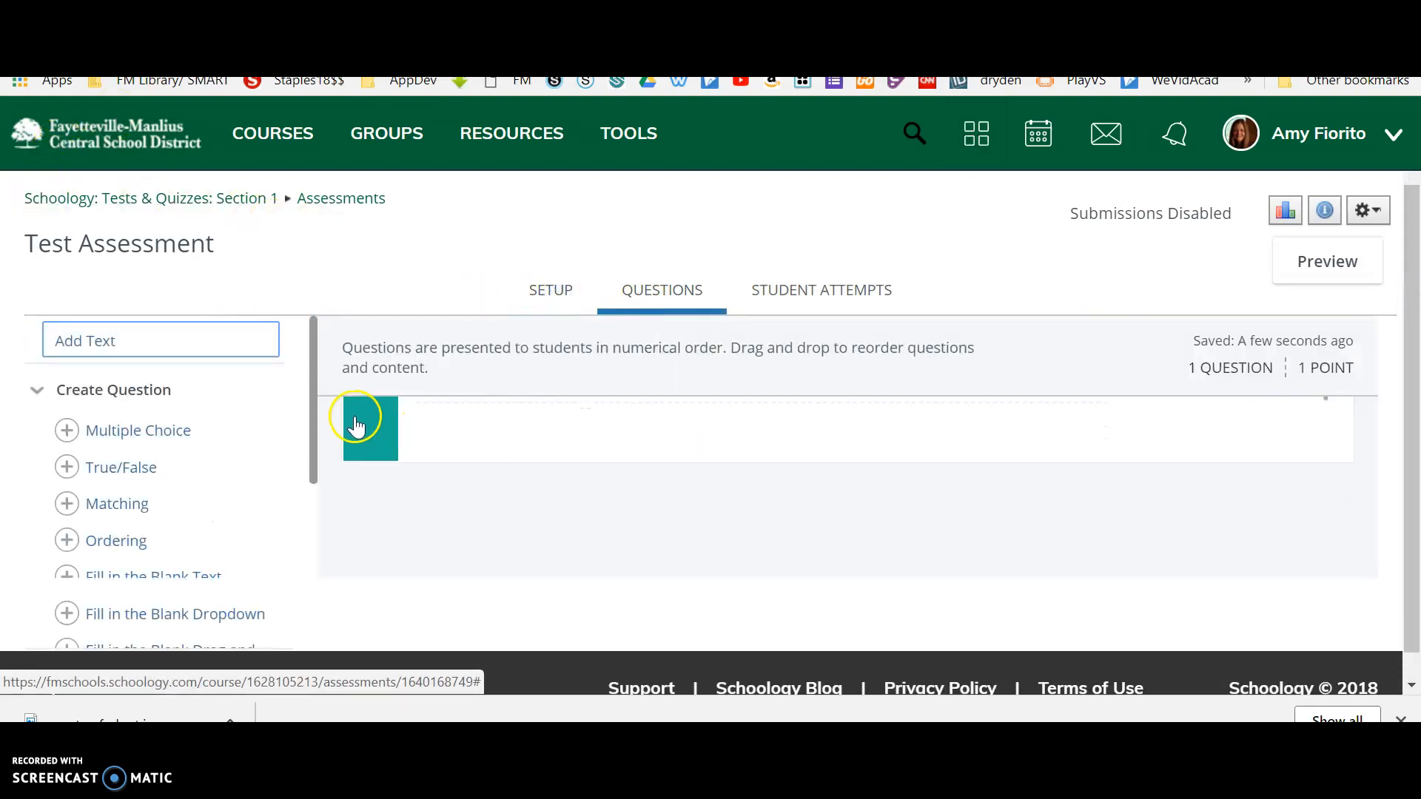
pyautogui.moveTo(315, 370); pyautogui.dragTo(308, 543)
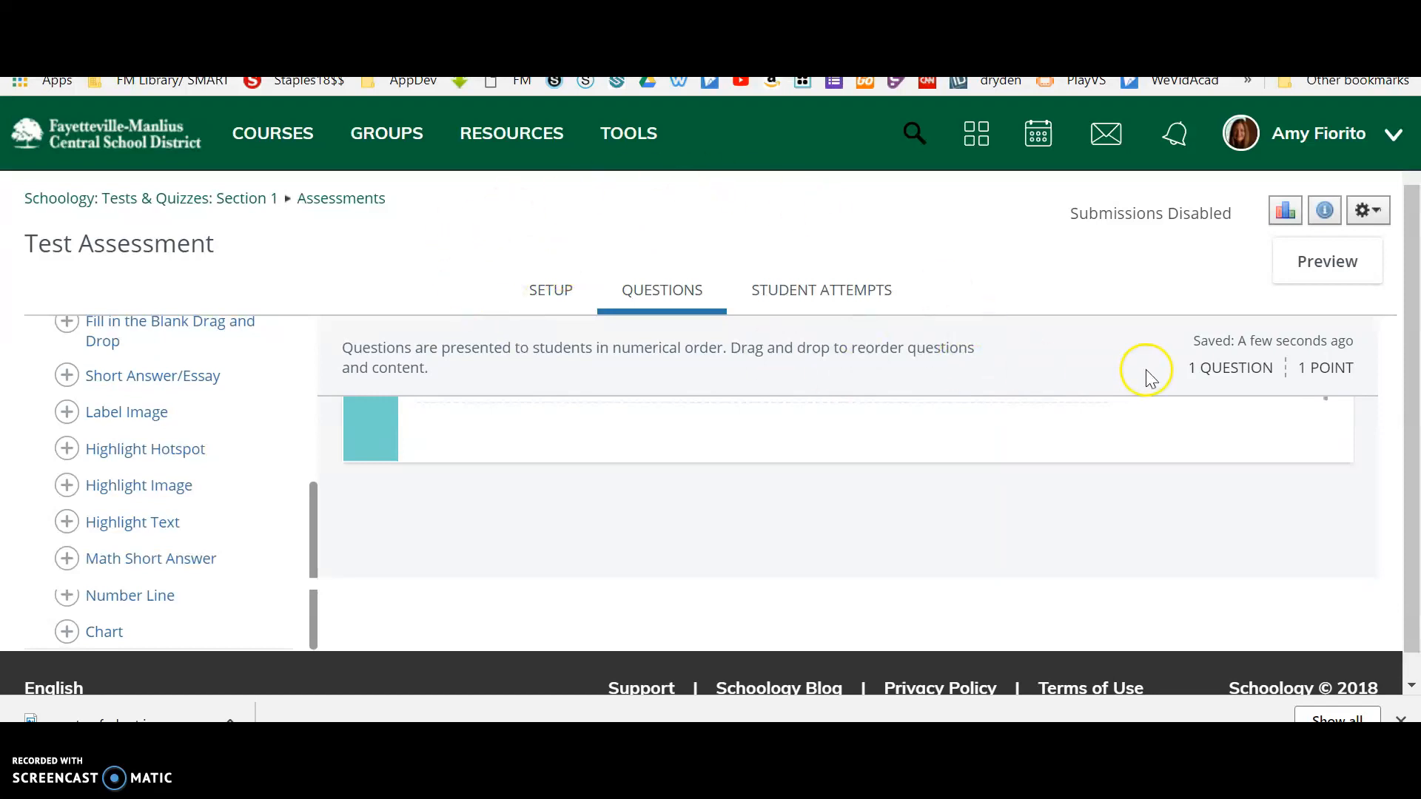
# Examine the assessment's management options, such as unpublishing, copying and saving to resources, and the available question types.
pyautogui.click(1370, 214)
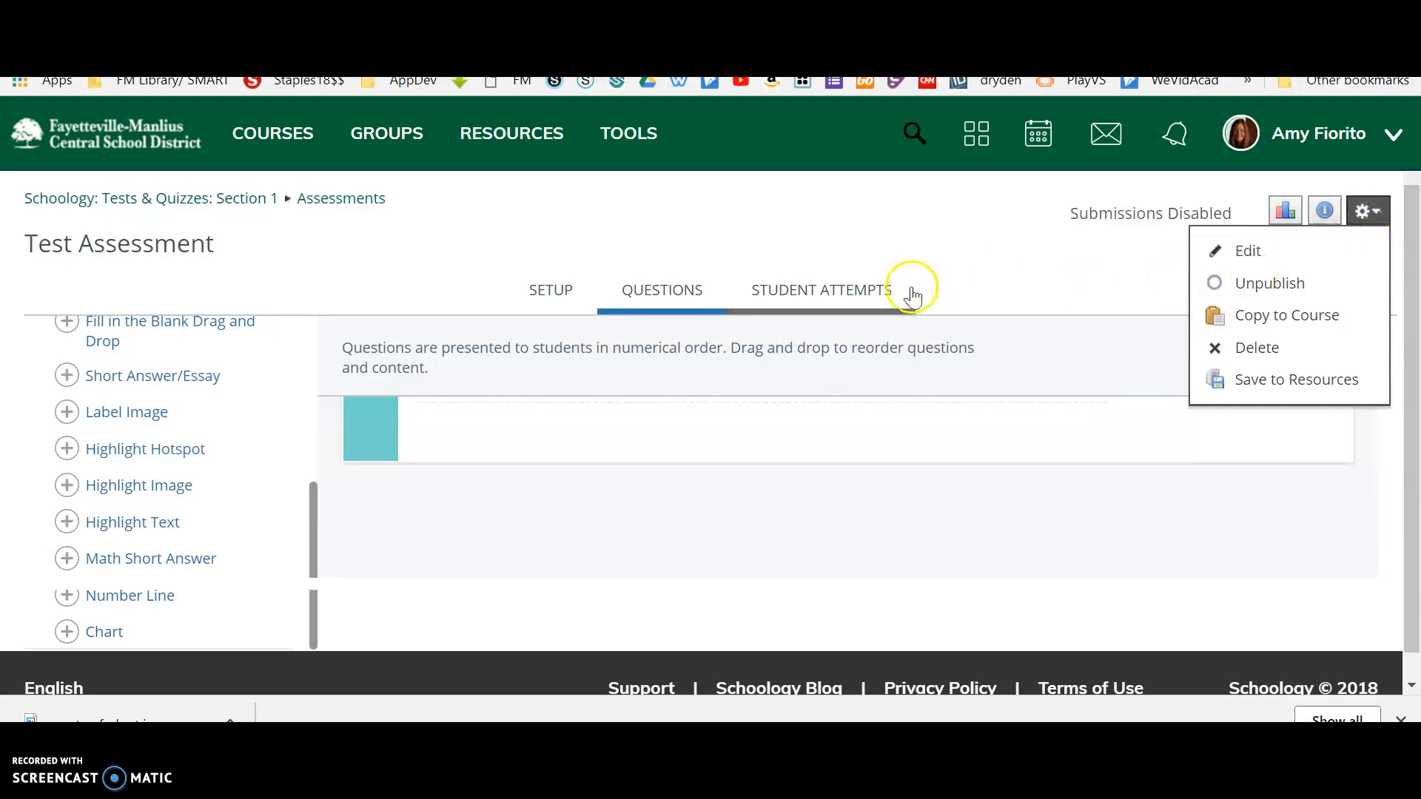
pyautogui.click(1362, 396)
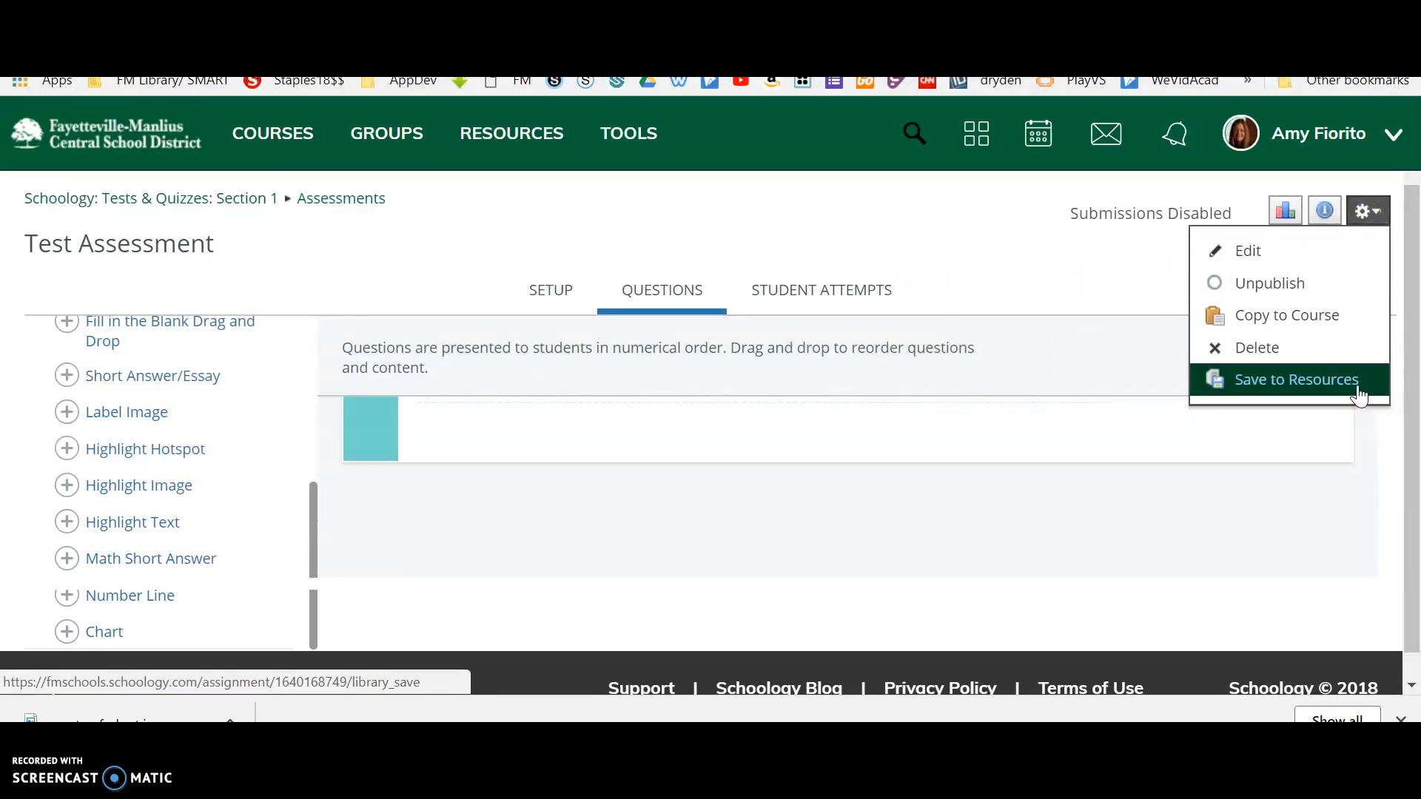
pyautogui.click(783, 216)
pyautogui.click(1302, 220)
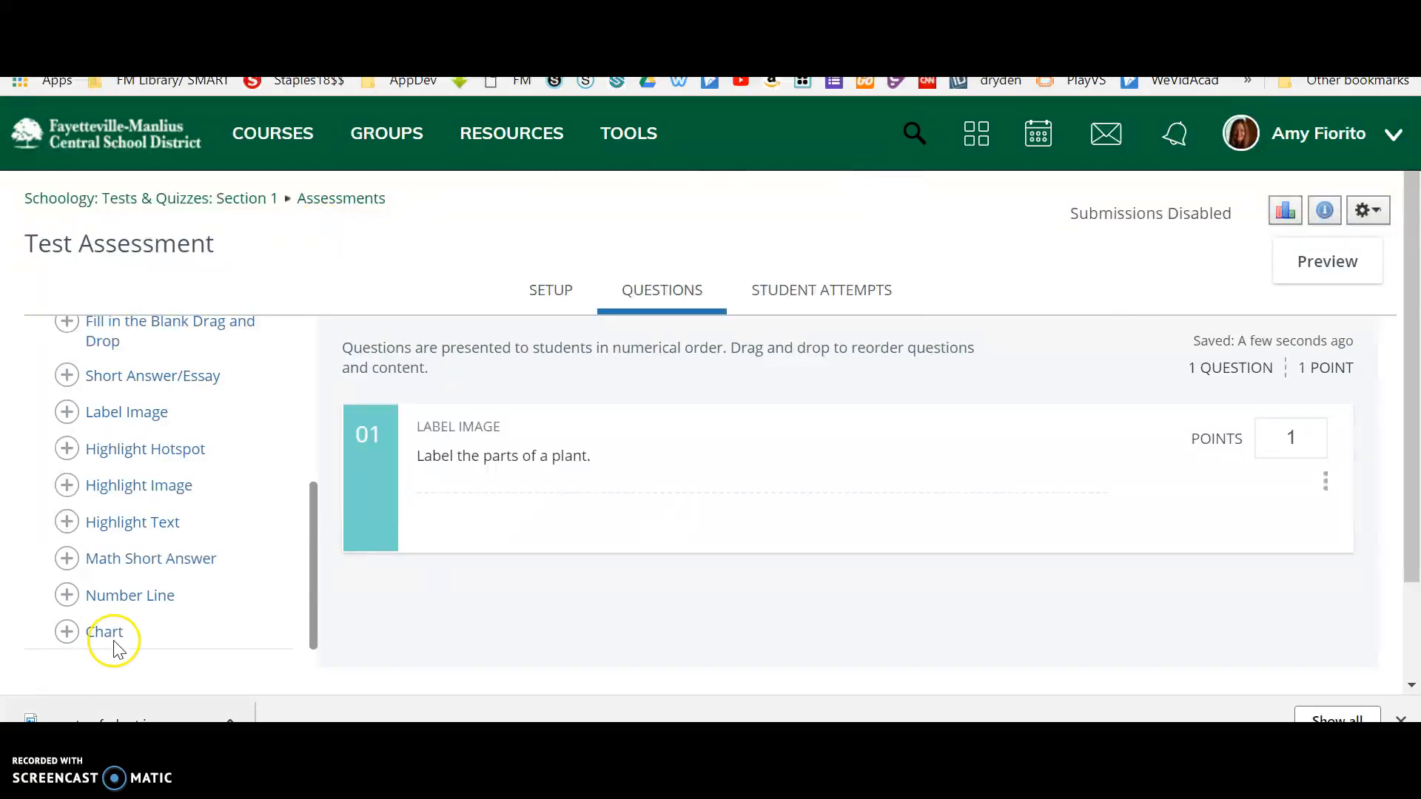
pyautogui.moveTo(311, 590); pyautogui.dragTo(313, 388)
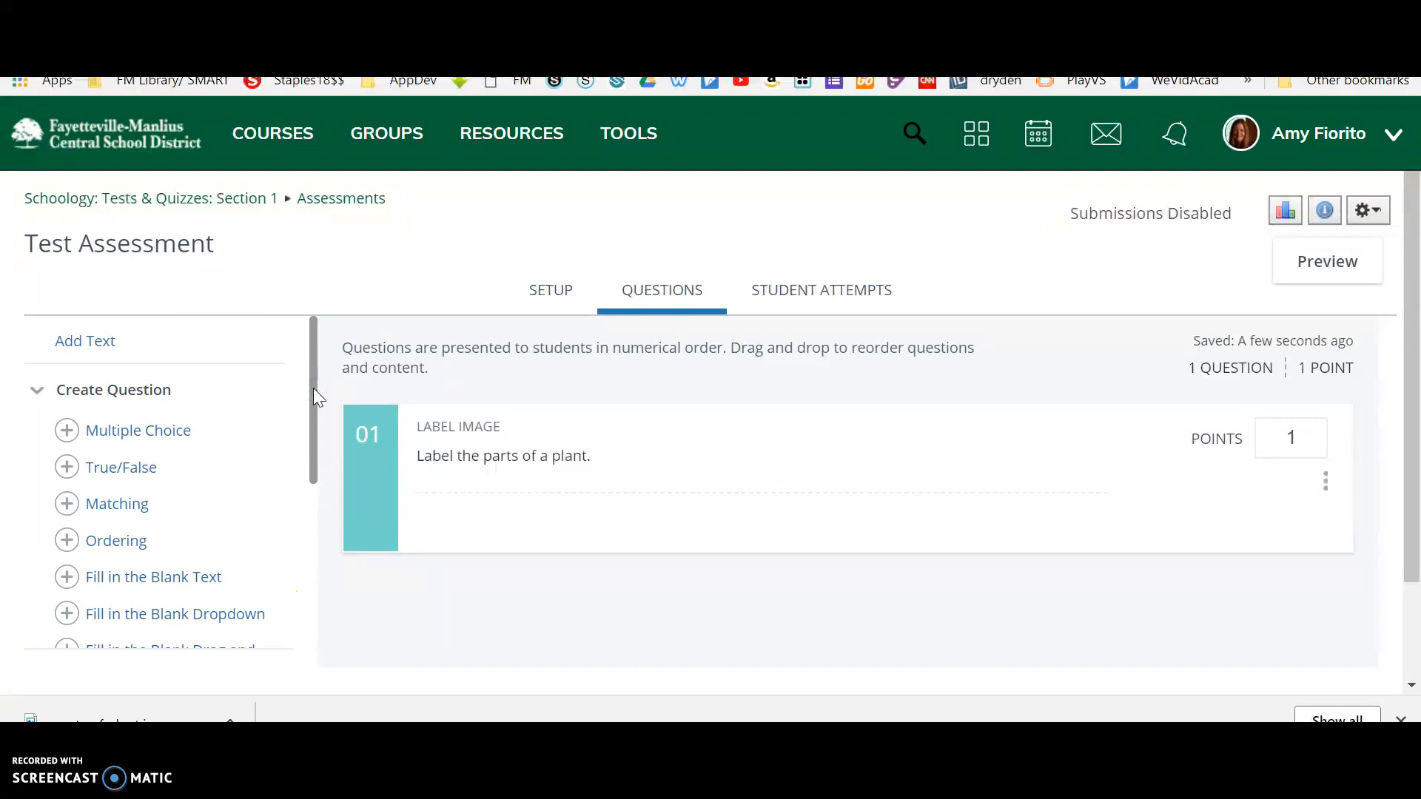